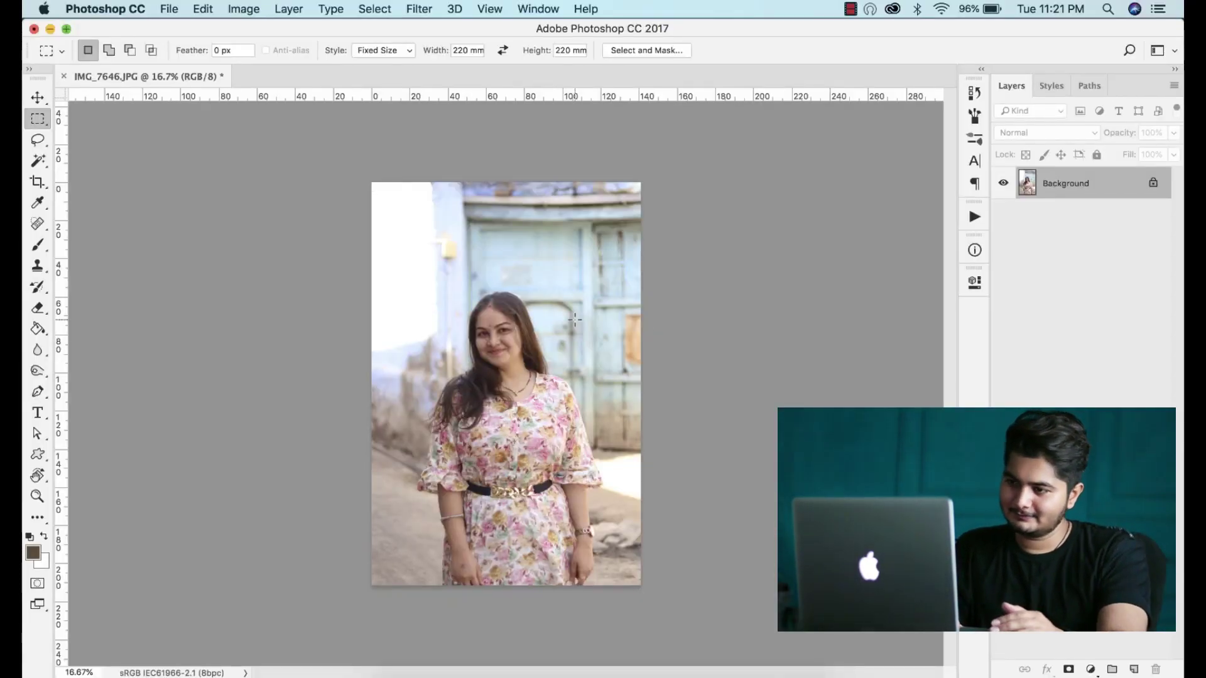
Crop the portrait to 4:5 with Content-Aware fill, extending it past the top-right edge.
scroll(574, 320, up, 1)
key(v)
scroll(628, 384, up, 1)
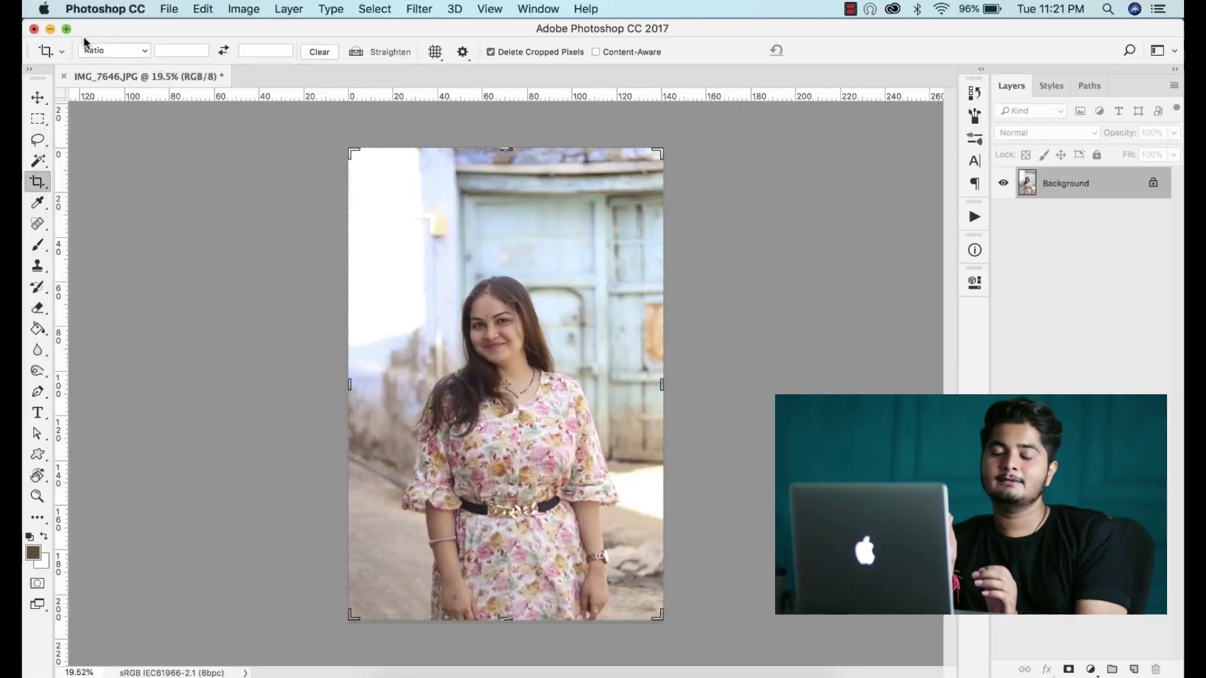
click(94, 50)
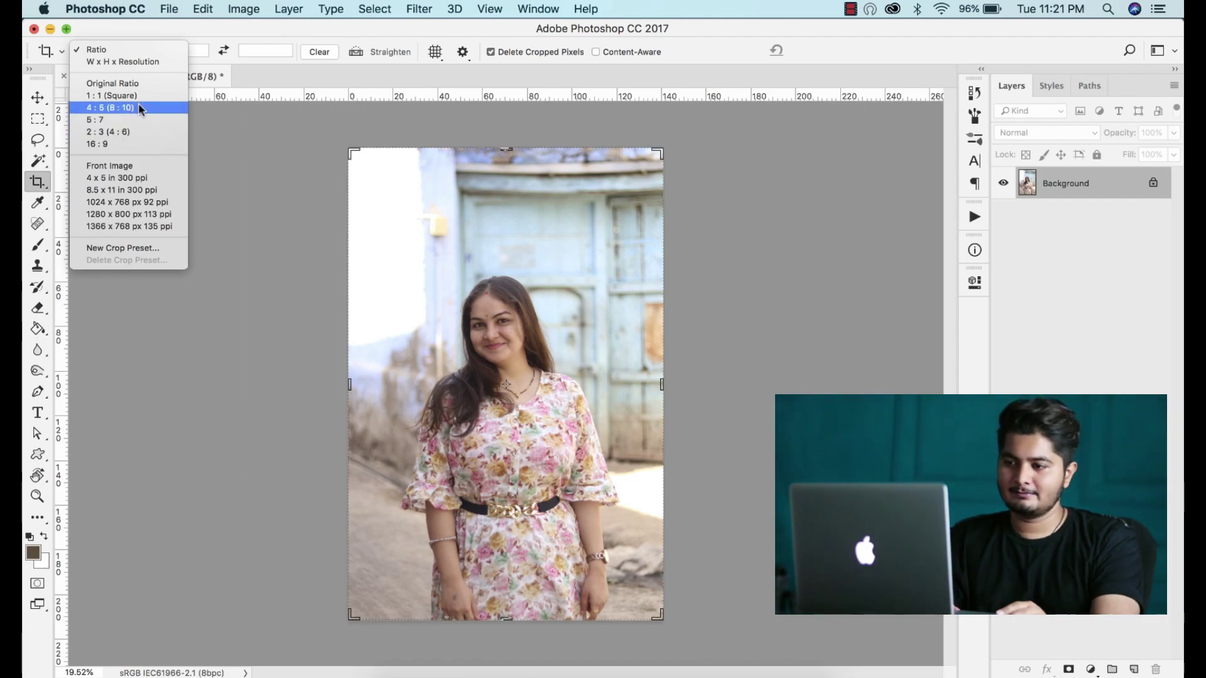
click(139, 106)
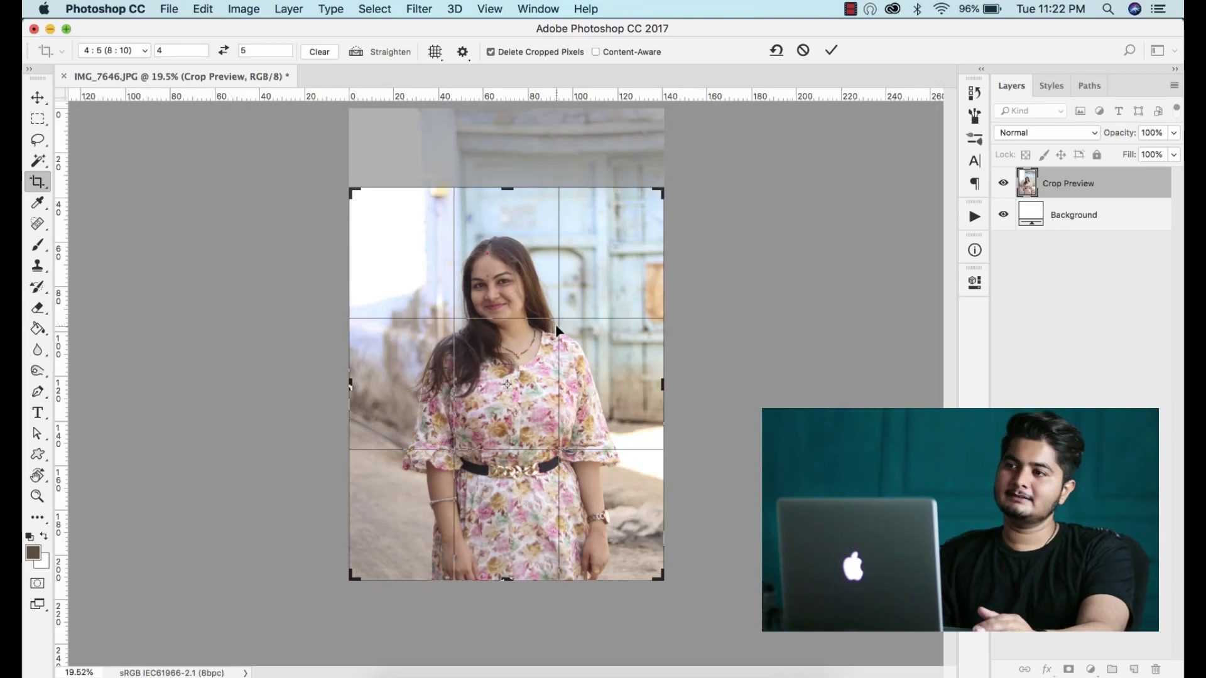
click(595, 52)
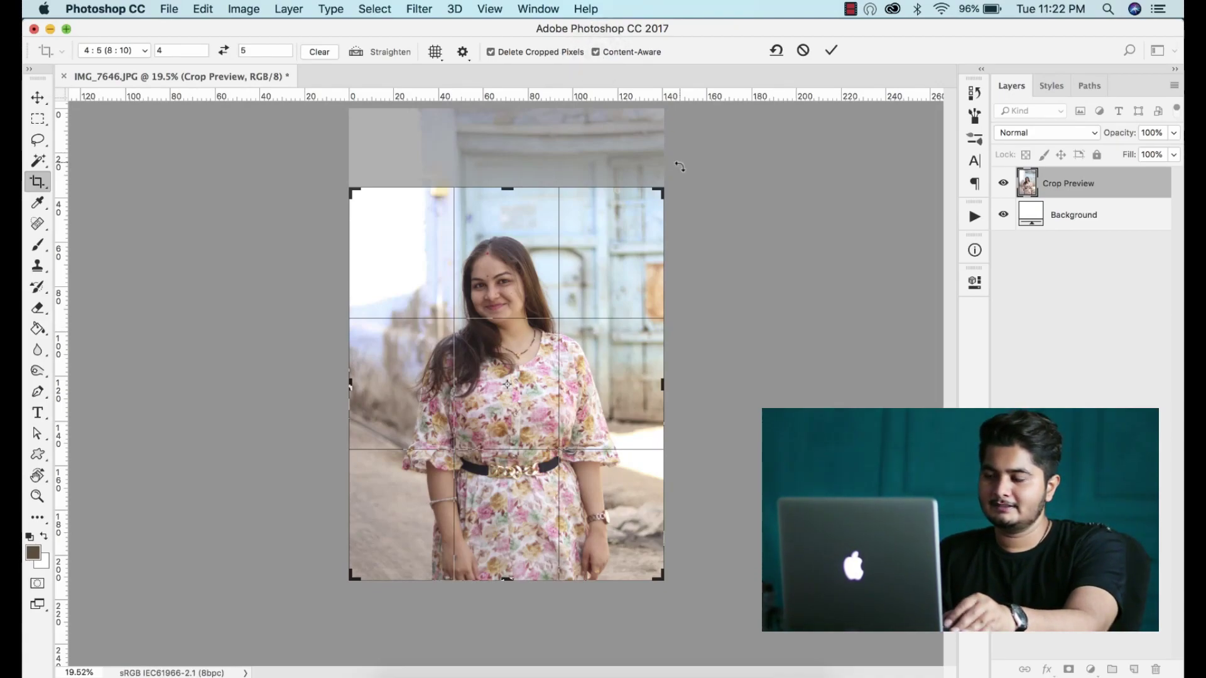
drag(658, 192, 694, 167)
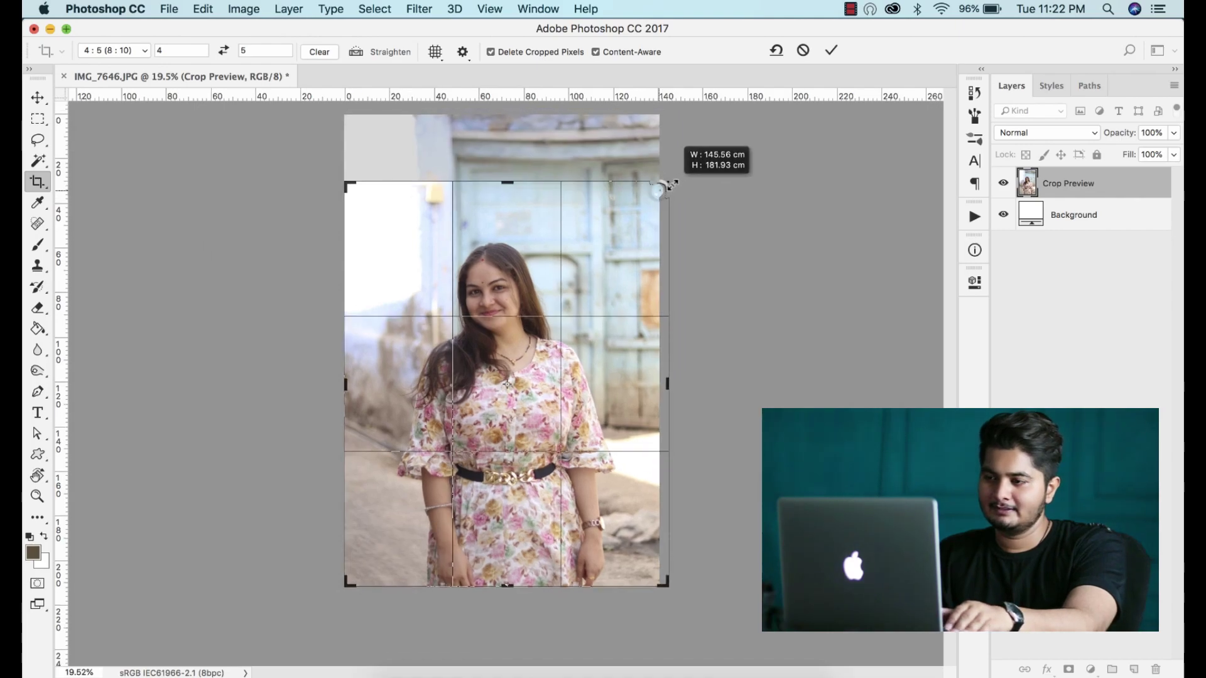
drag(604, 219, 611, 220)
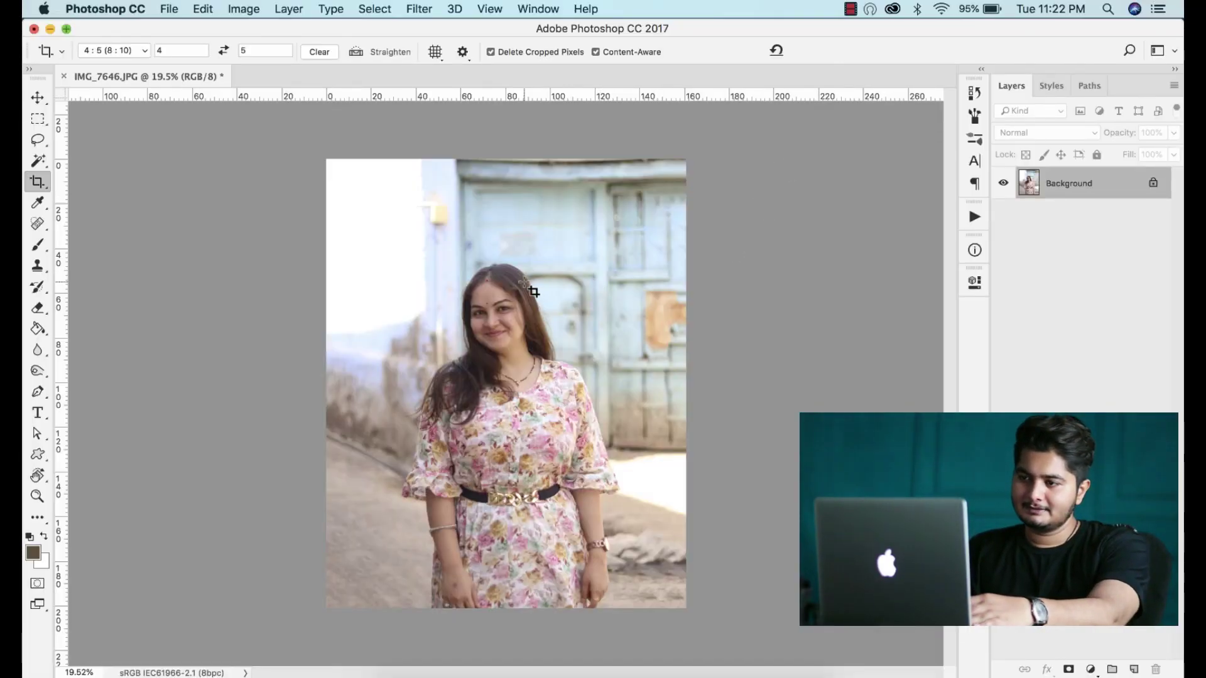
Zoom in and remove the small blemish on her cheek with the Spot Healing Brush.
key(v)
key(ctrl+0)
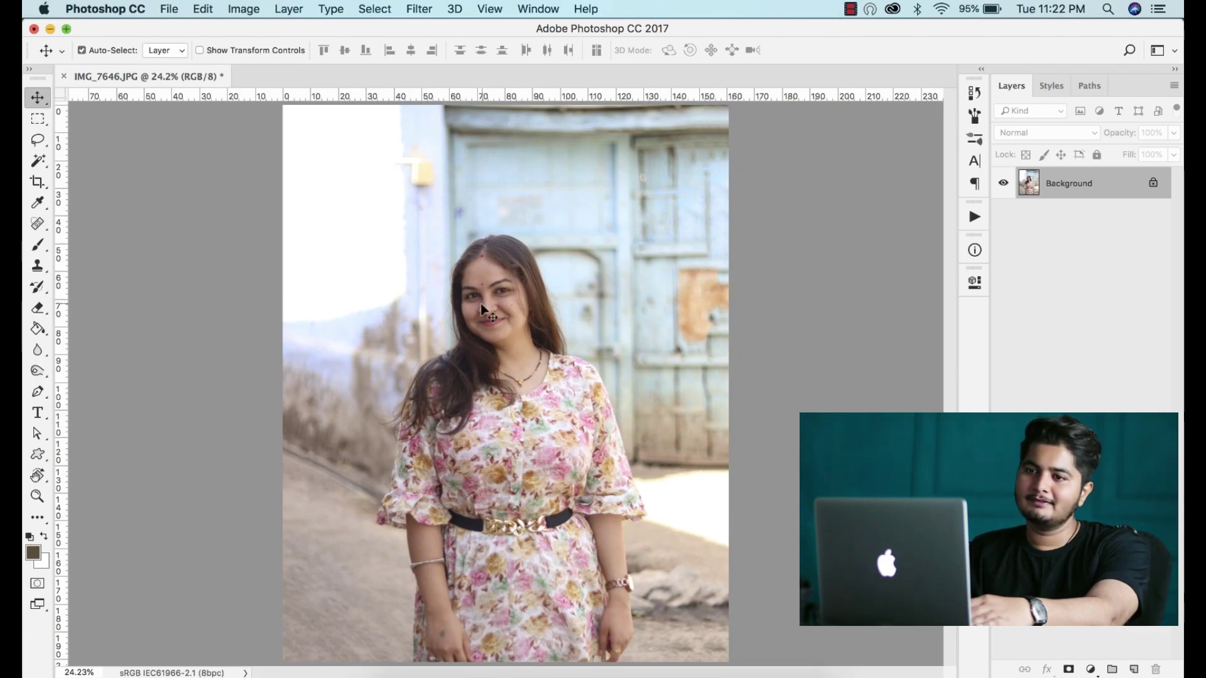
scroll(480, 303, up, 5)
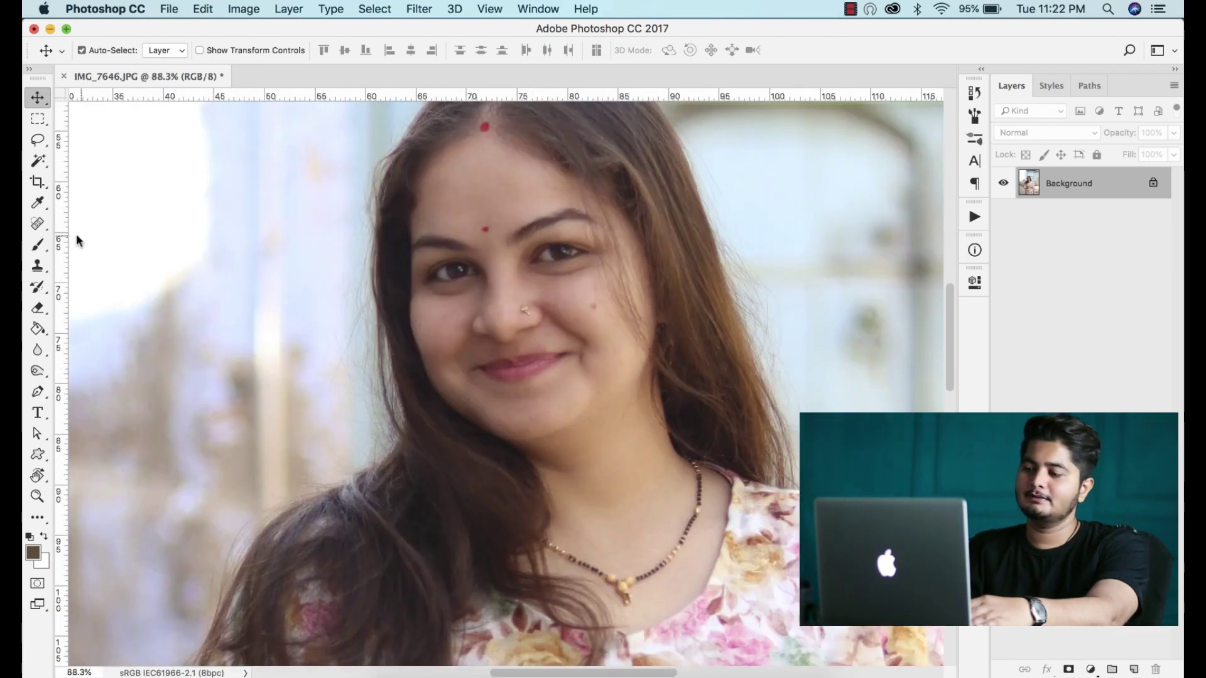
click(38, 224)
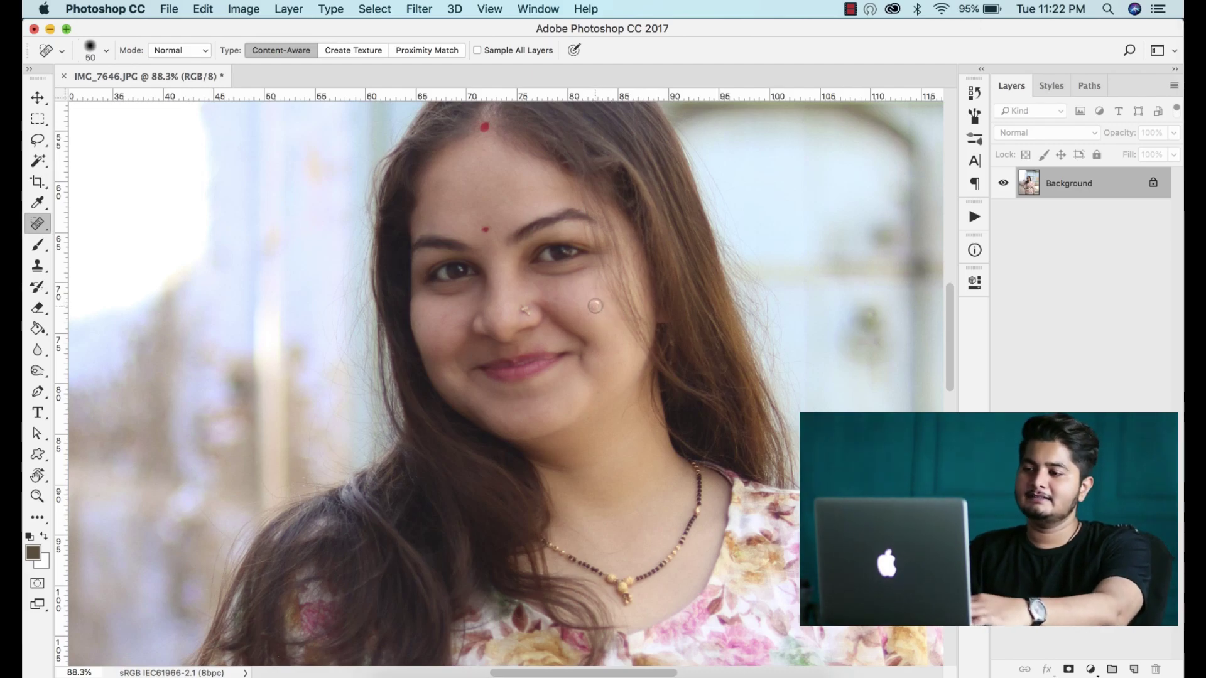
click(557, 295)
key(v)
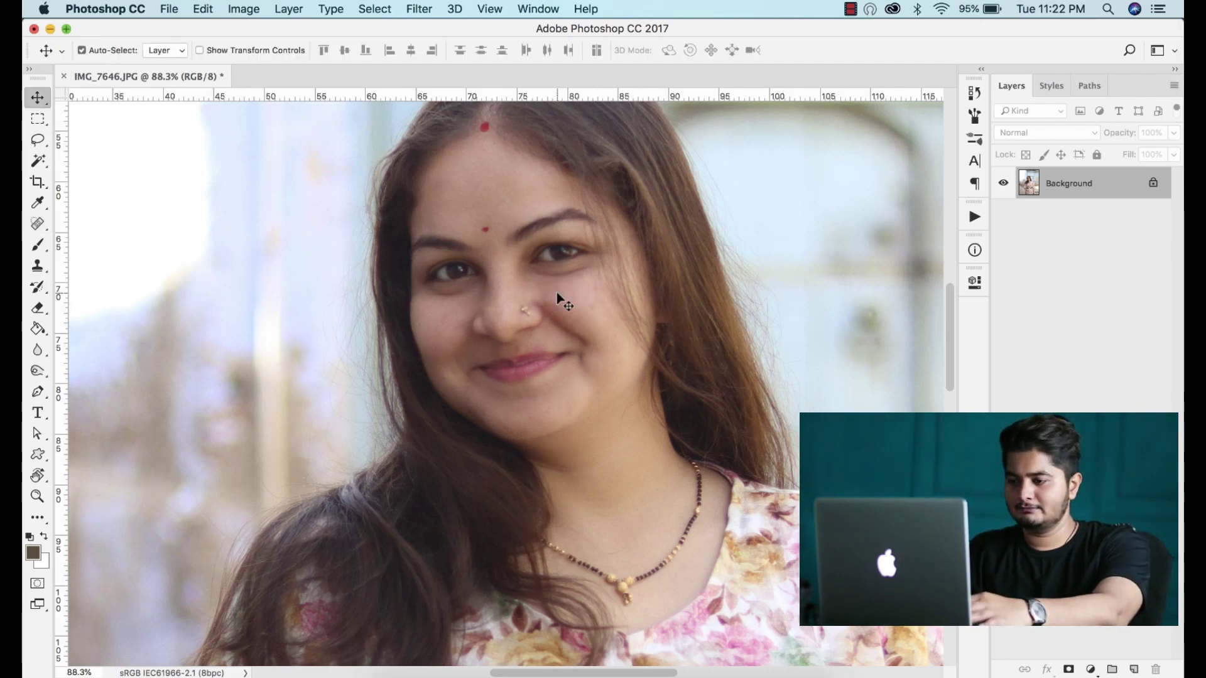
Fit the photo in view and duplicate it onto a new Layer 1.
scroll(557, 298, down, 5)
key(super+0)
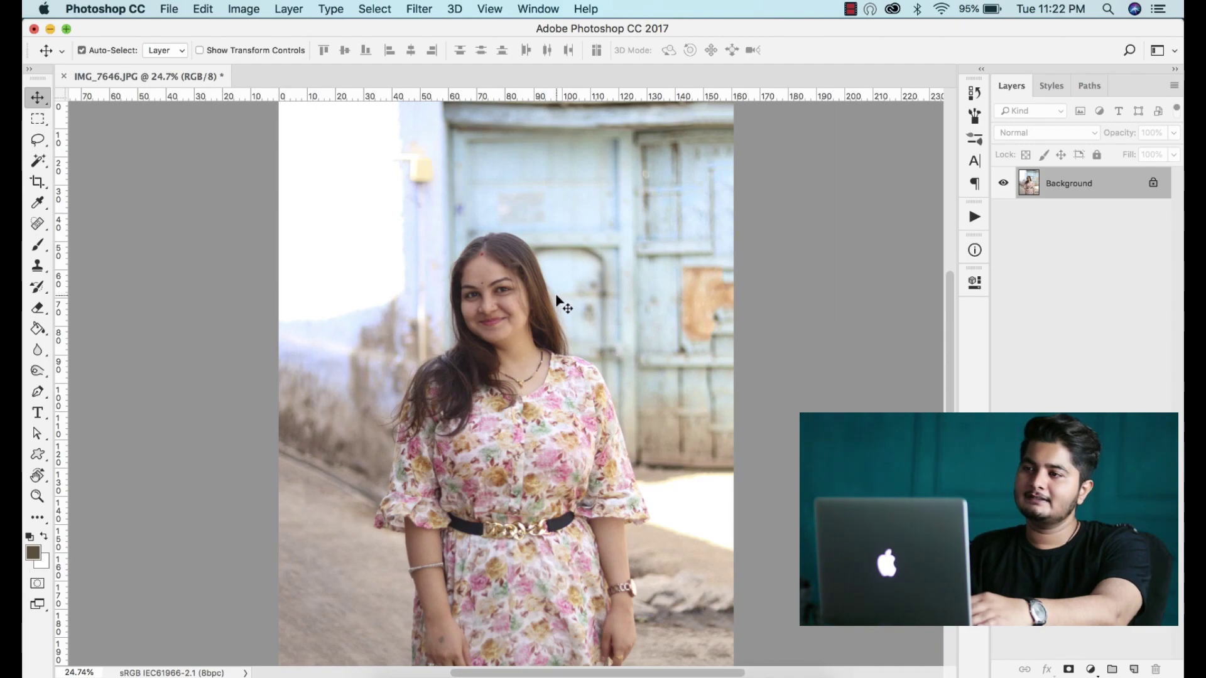
scroll(557, 298, down, 1)
click(408, 9)
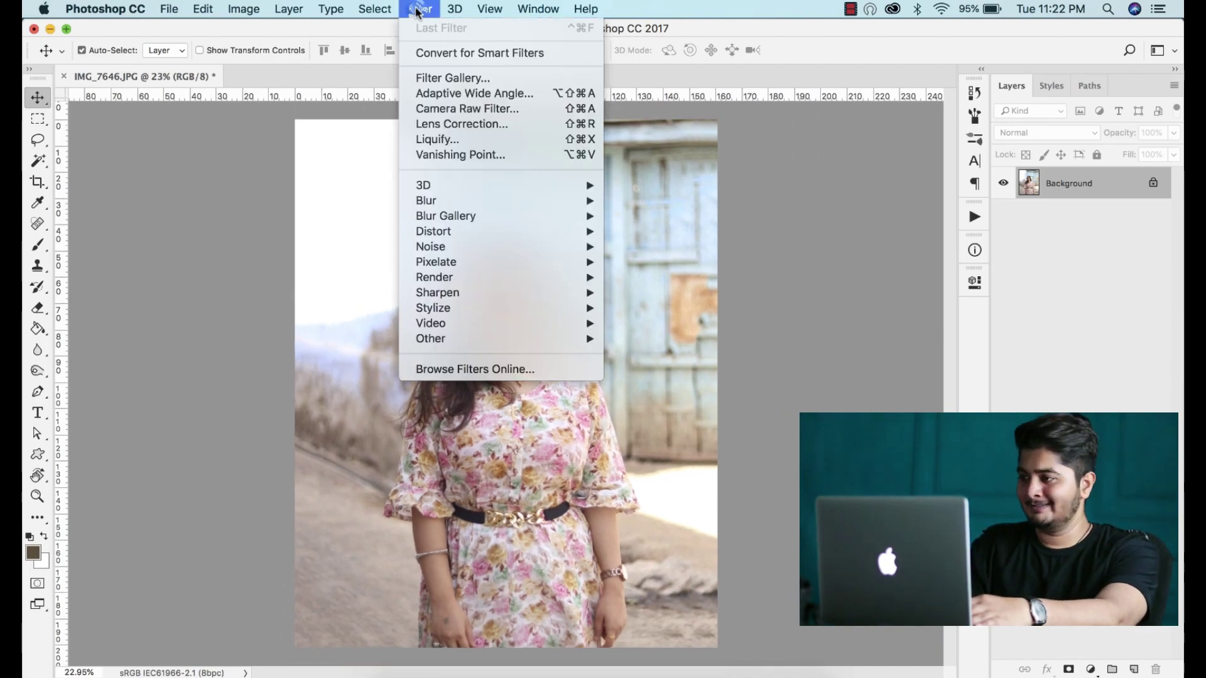
click(711, 76)
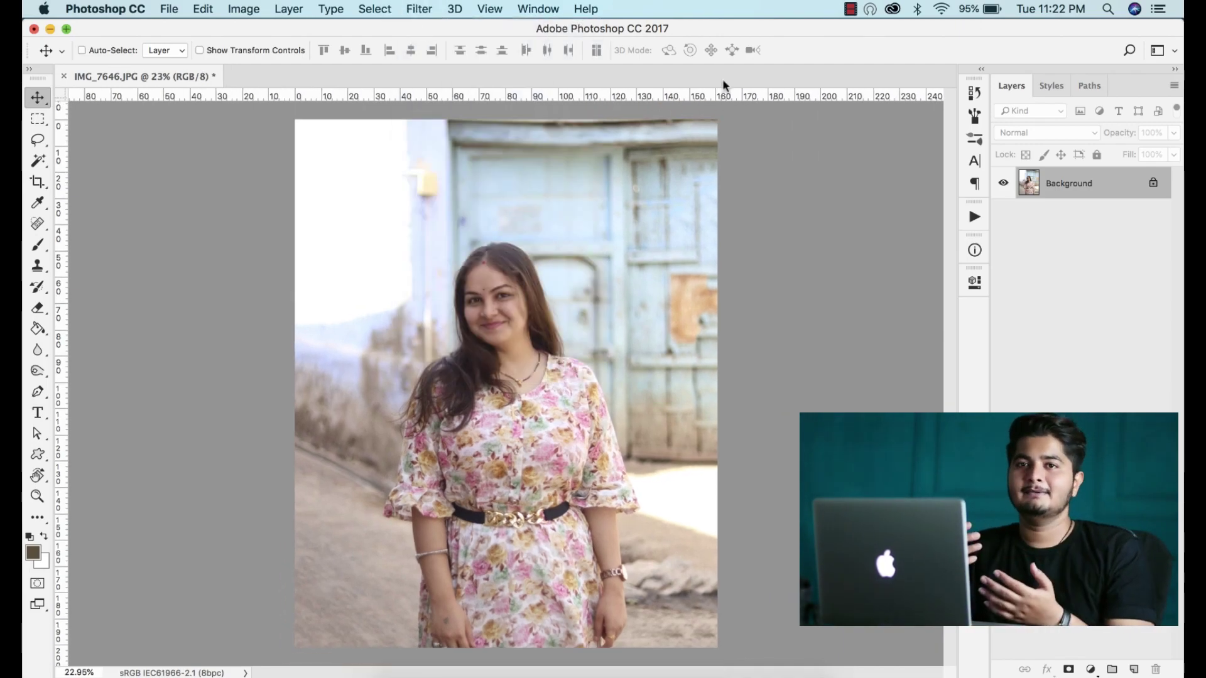
key(super+j)
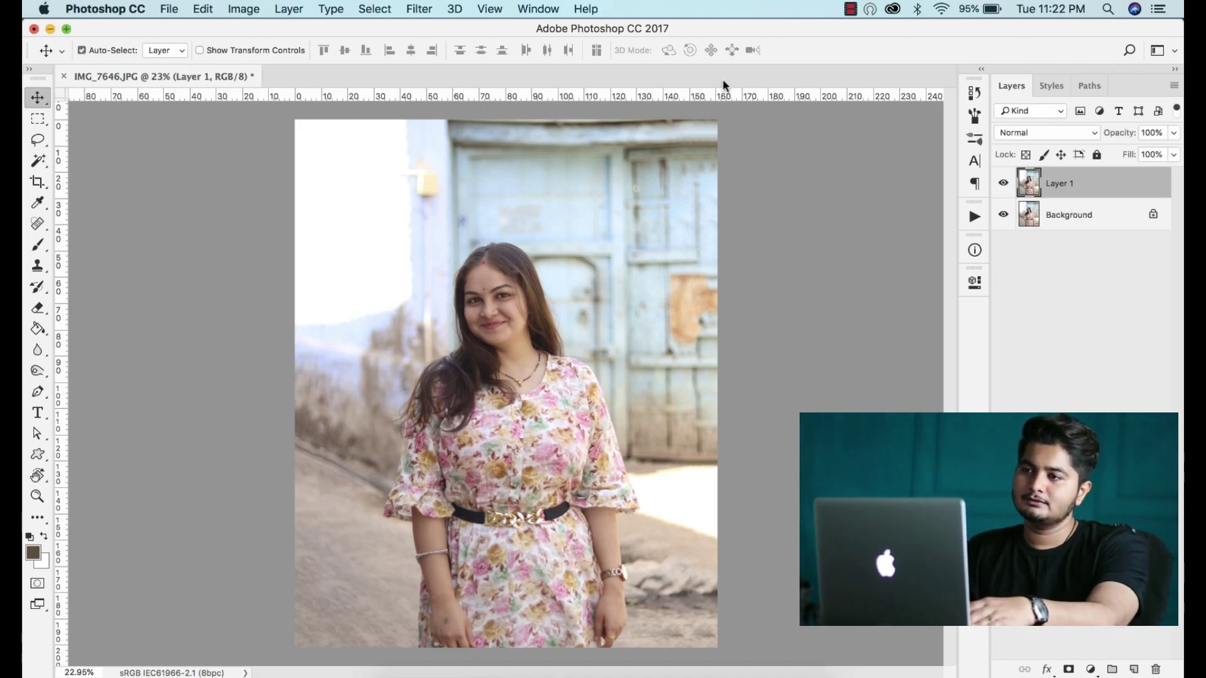
Launch the Camera Raw Filter on Layer 1 and enlarge its window to nearly full screen.
click(429, 7)
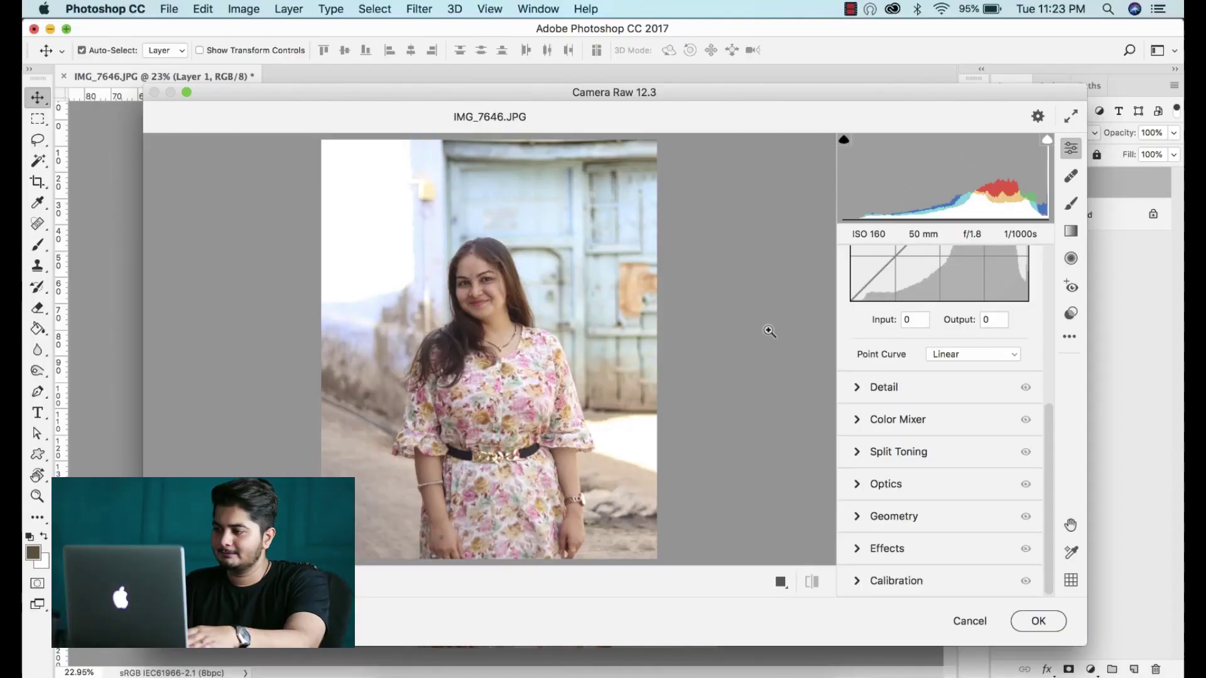
scroll(1048, 292, up, 5)
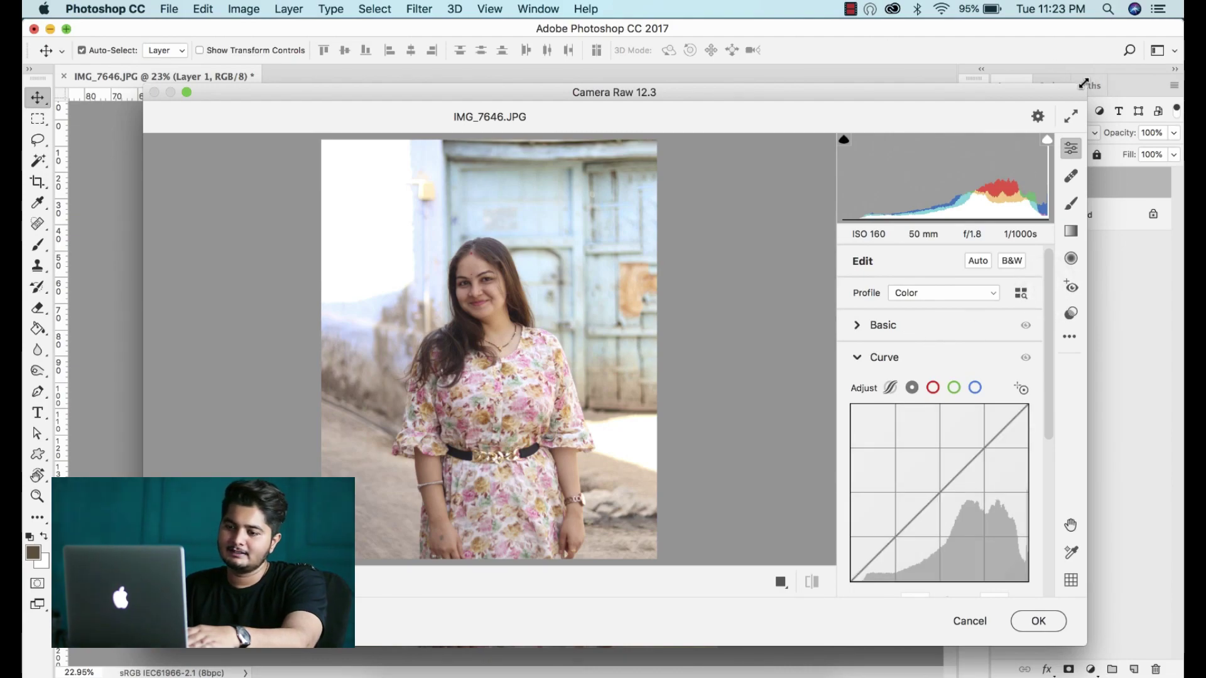
drag(1083, 82, 1181, 6)
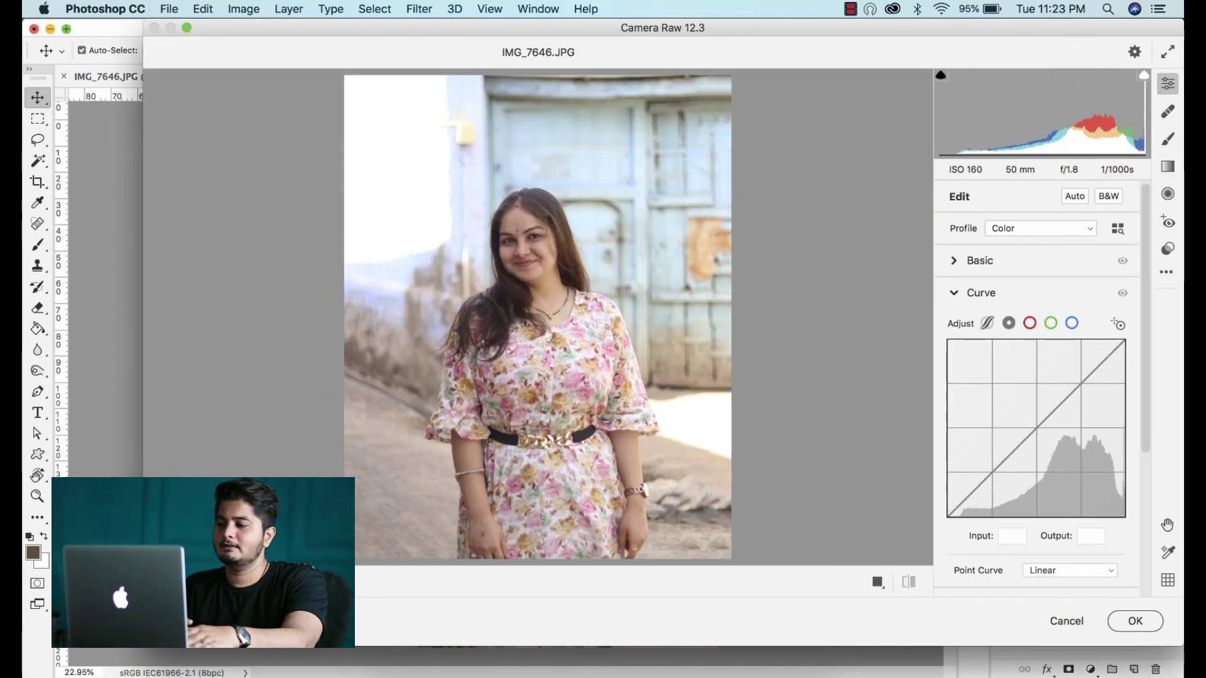
drag(143, 645, 24, 674)
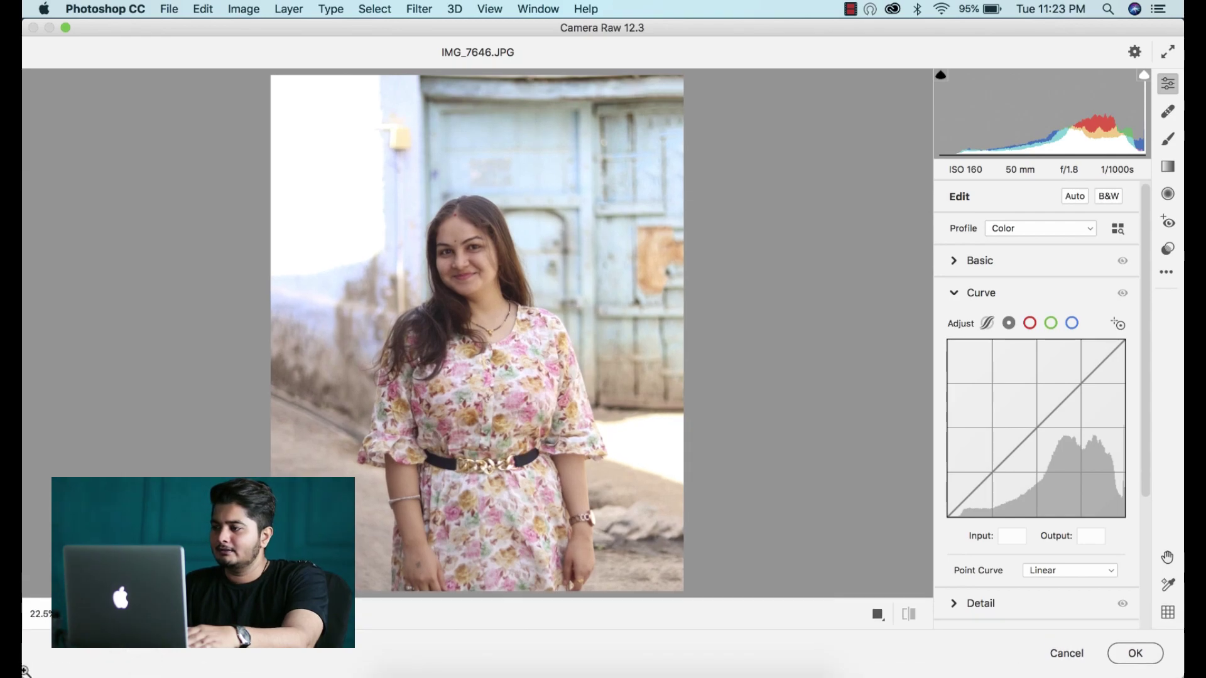
Set Temperature -15, Exposure +0.20, Contrast +16, Highlights -54, Shadows +36, Whites -46, Blacks +45, Vibrance +17.
click(995, 264)
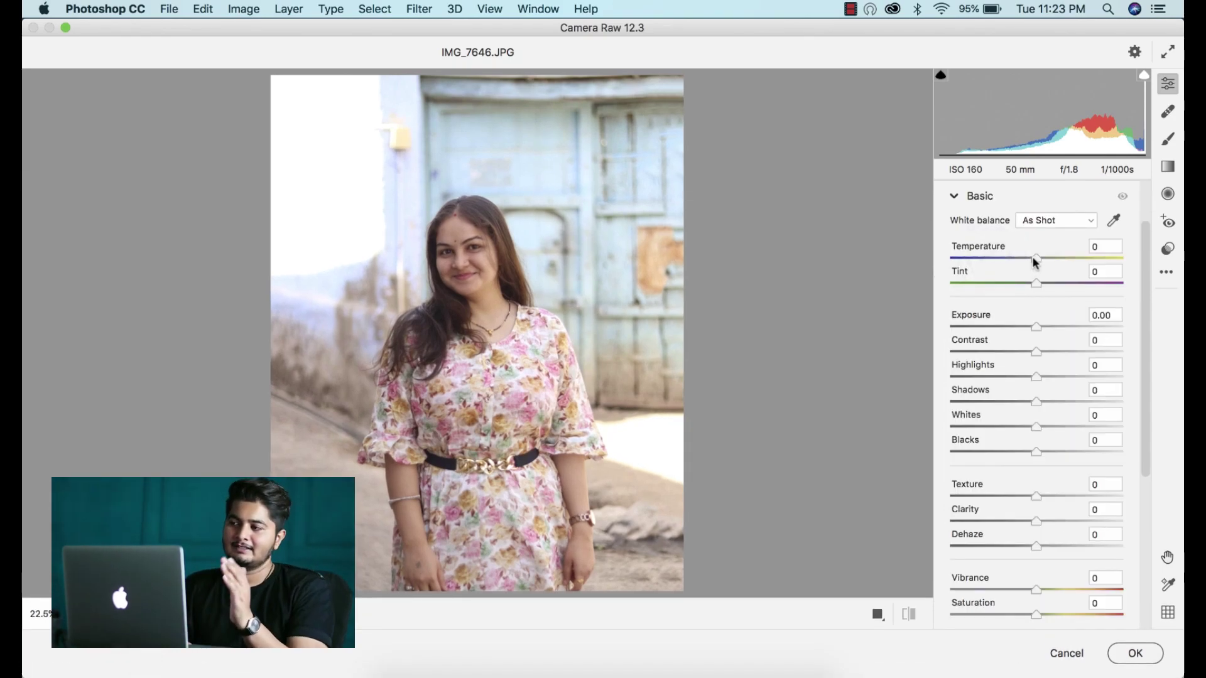
drag(1035, 259, 1021, 259)
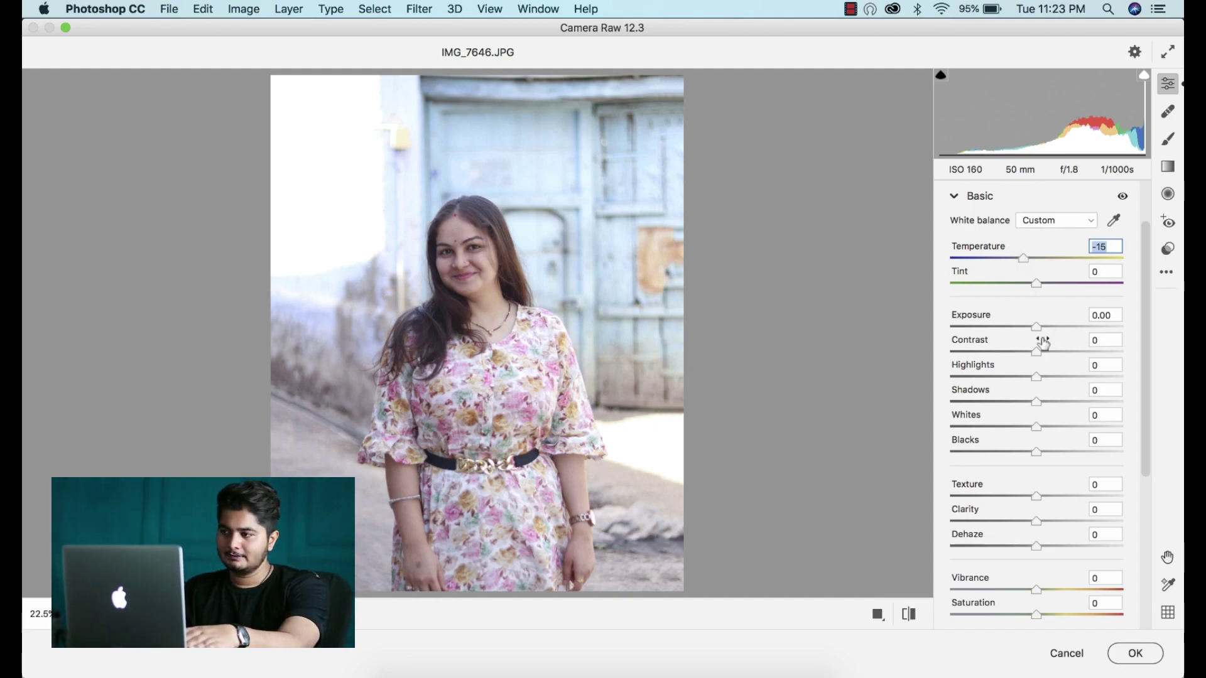
mouse_move(1037, 325)
mouse_down()
mouse_move(1072, 353)
mouse_move(1127, 356)
mouse_move(1034, 361)
mouse_up()
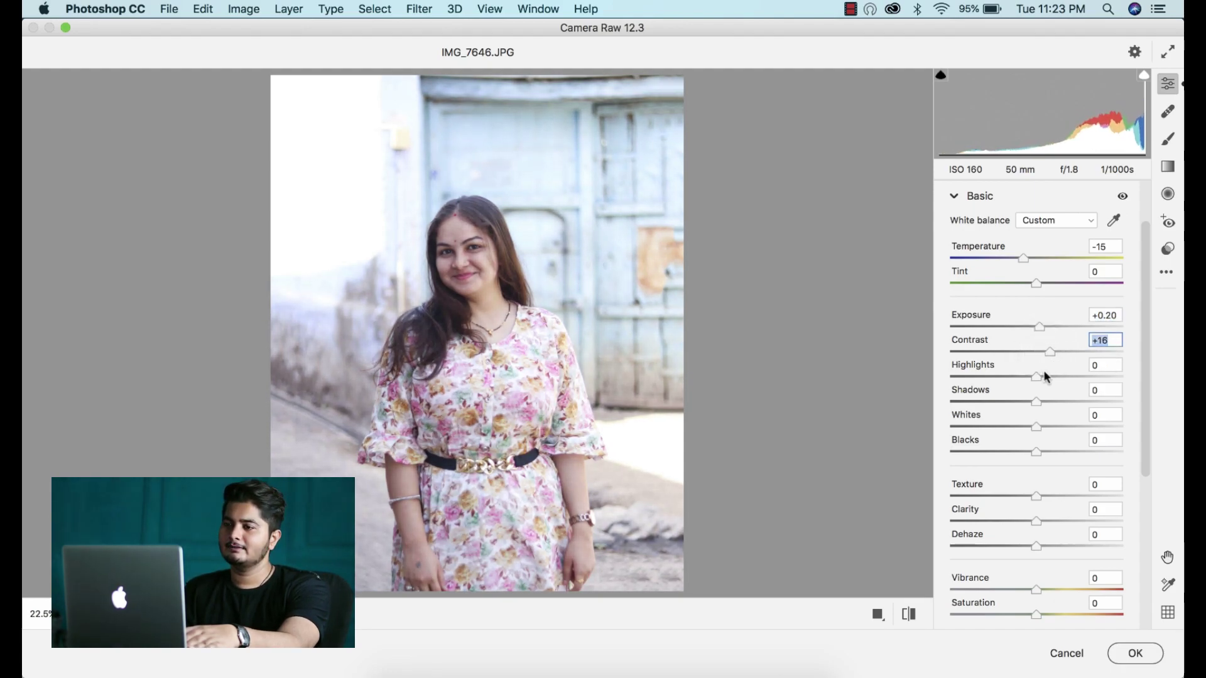
mouse_move(1038, 375)
mouse_down()
mouse_move(943, 364)
mouse_move(981, 377)
mouse_up()
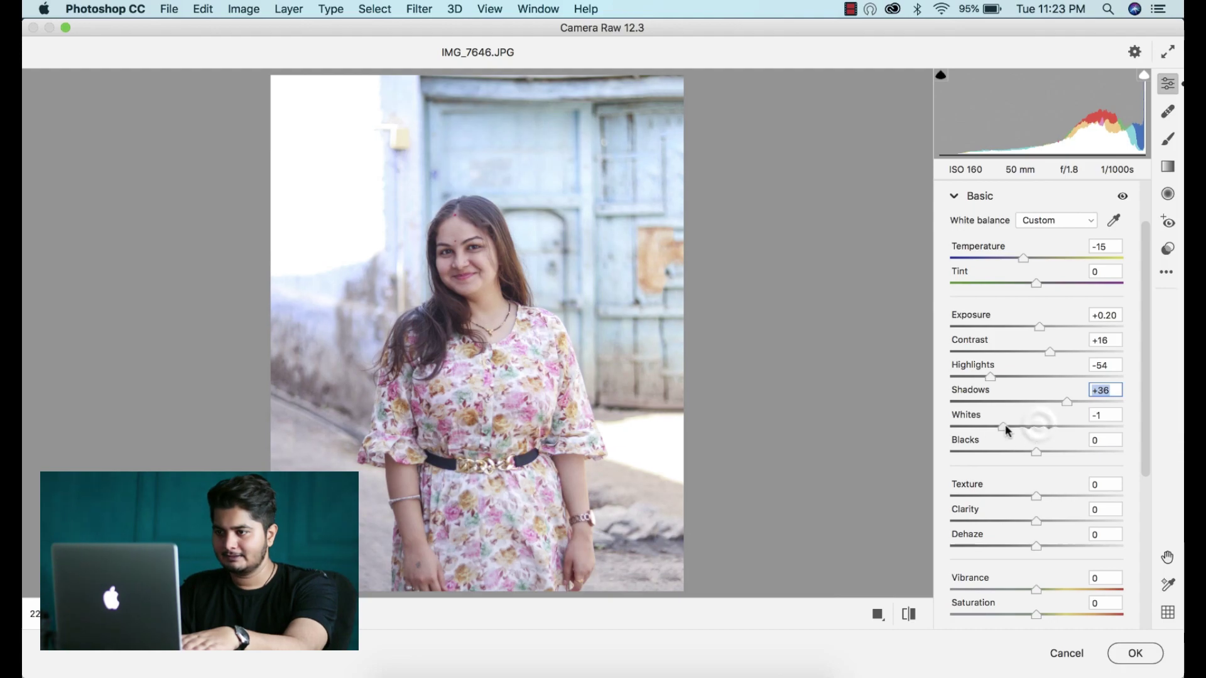
mouse_move(1005, 429)
mouse_down()
mouse_move(1078, 427)
mouse_move(808, 425)
mouse_up()
drag(956, 442, 1057, 452)
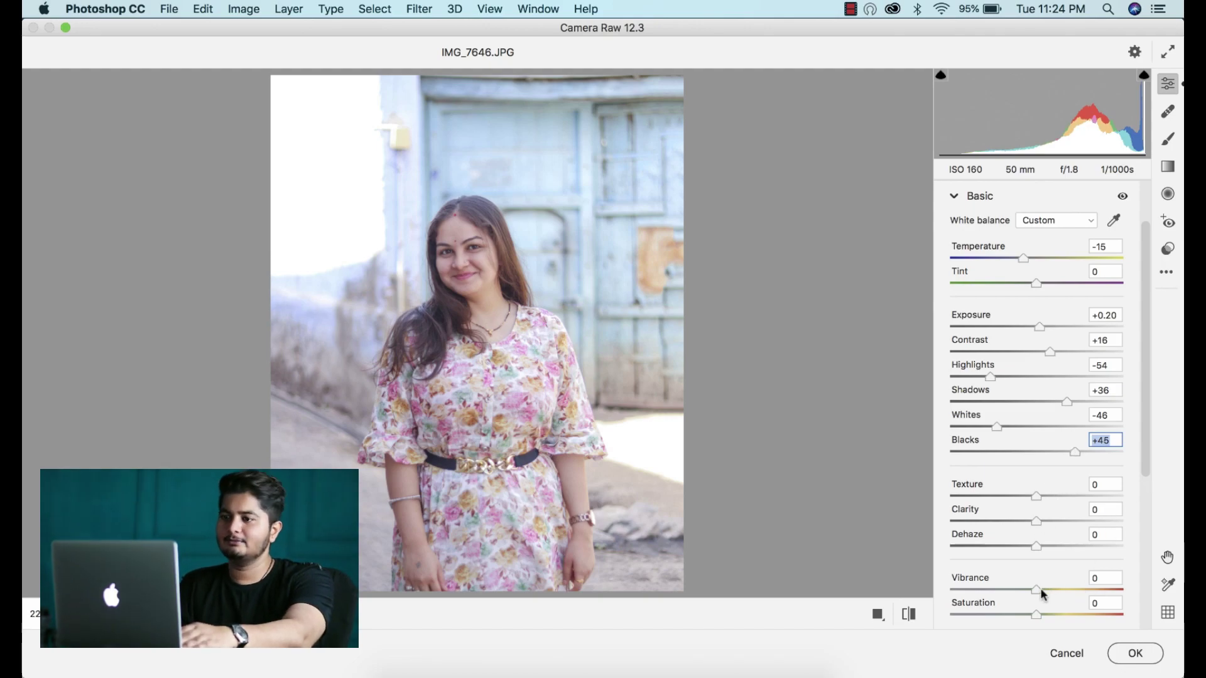
mouse_move(1038, 590)
mouse_down()
mouse_move(1088, 589)
mouse_move(1064, 595)
mouse_up()
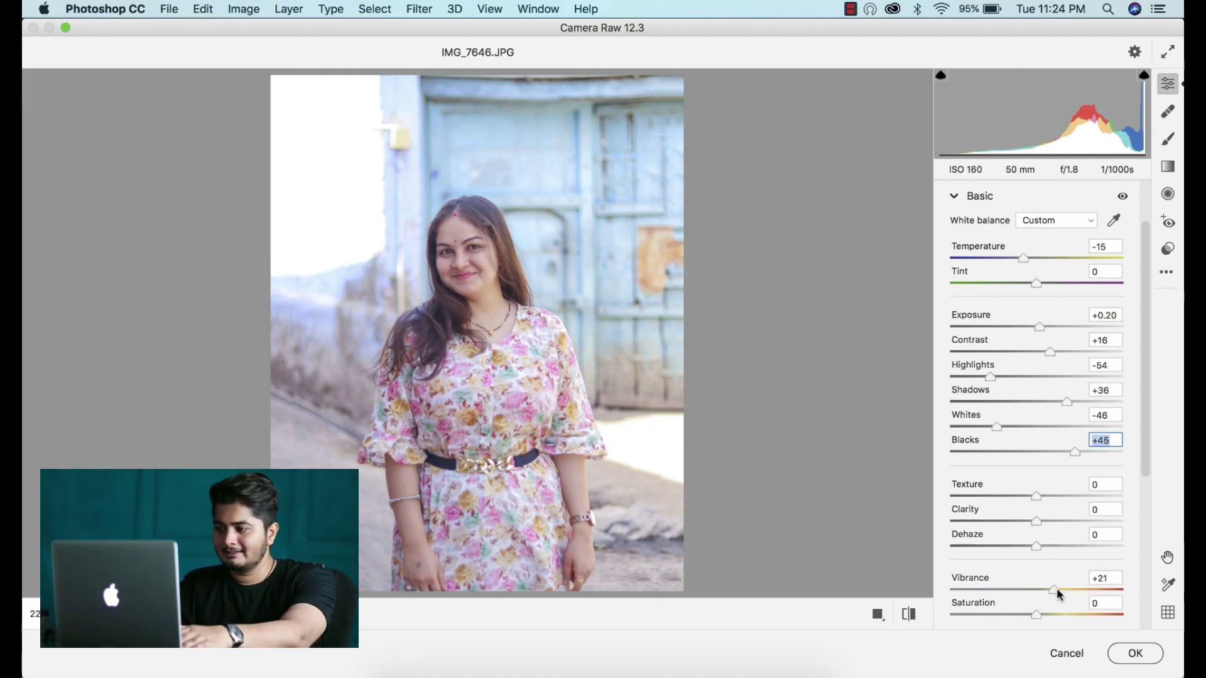
scroll(1128, 477, down, 5)
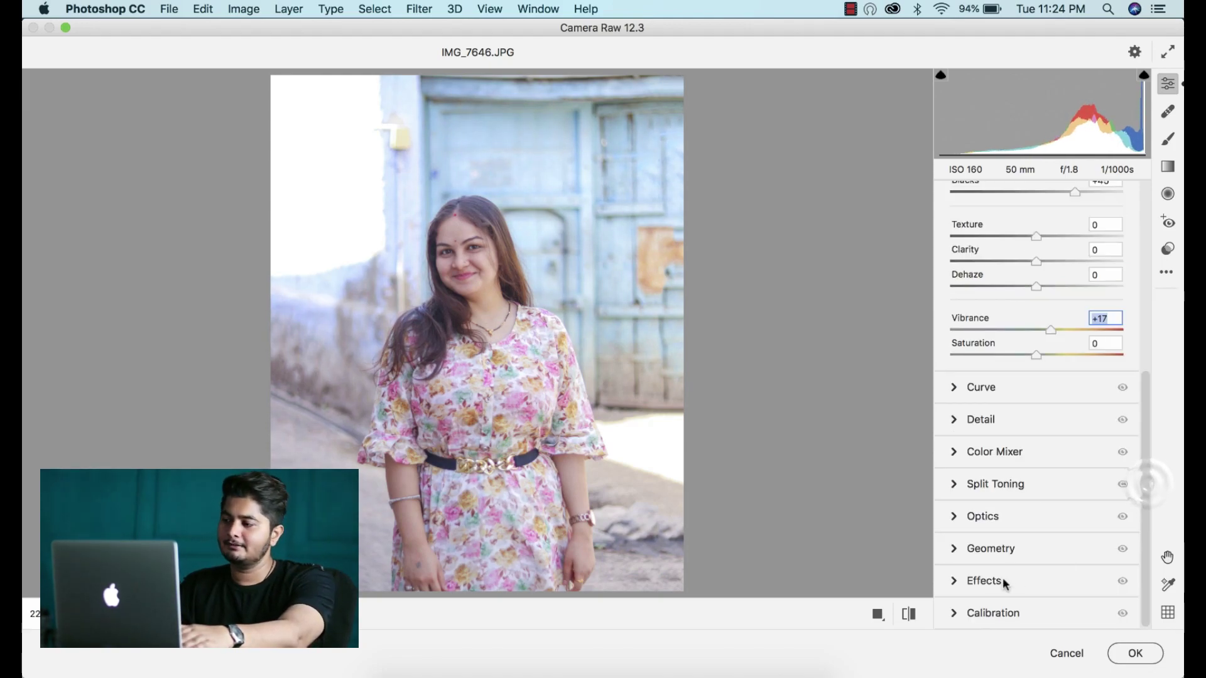
In Calibration, set Blue Primary Hue to -87 and Red Primary Hue to +29.
click(989, 613)
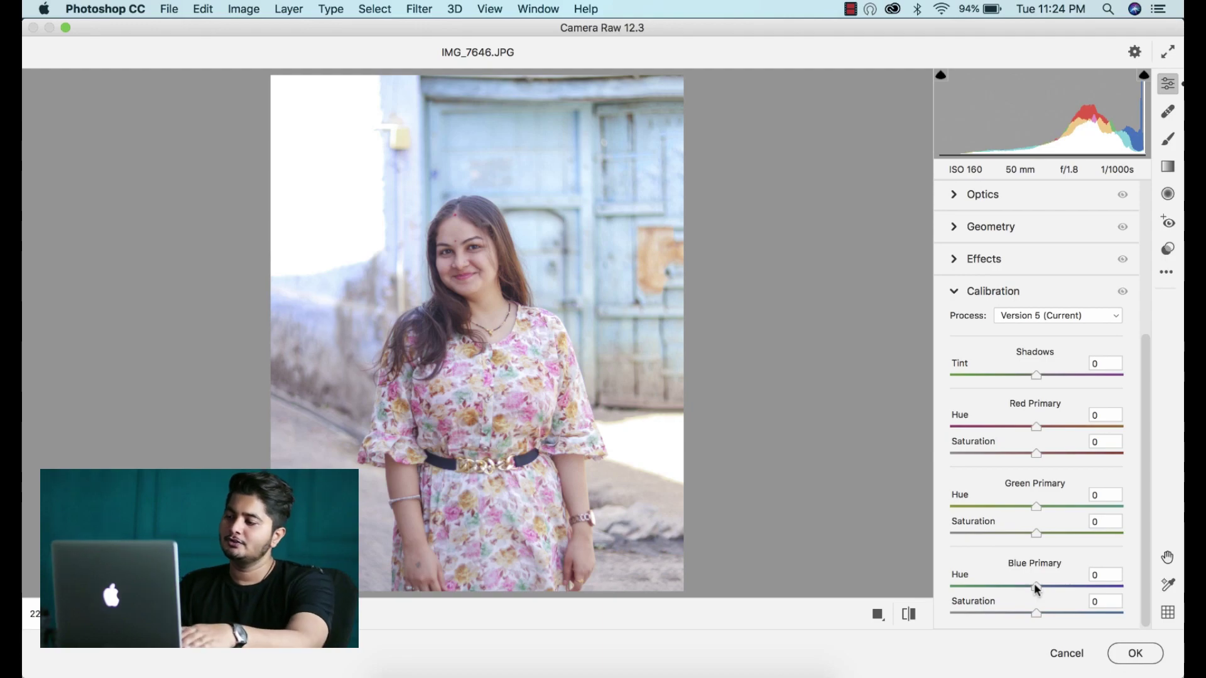
mouse_move(1035, 589)
mouse_down()
mouse_move(892, 583)
mouse_move(965, 594)
mouse_up()
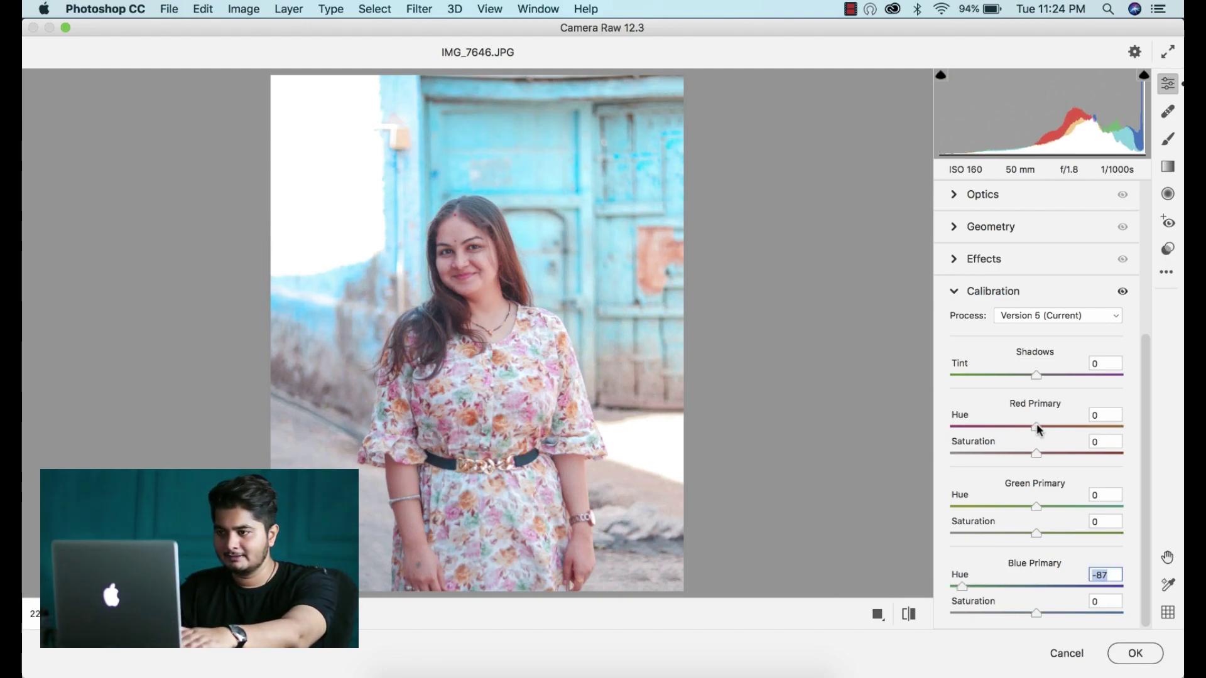
drag(1043, 430, 1065, 430)
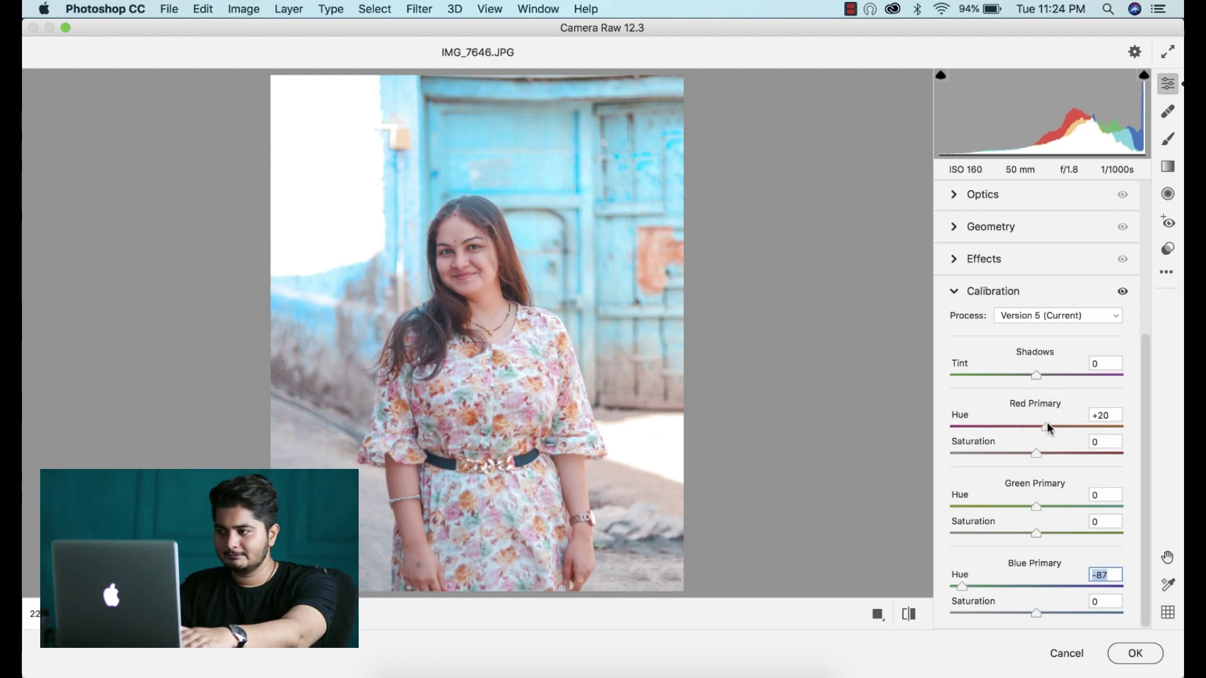
drag(1076, 428, 1049, 428)
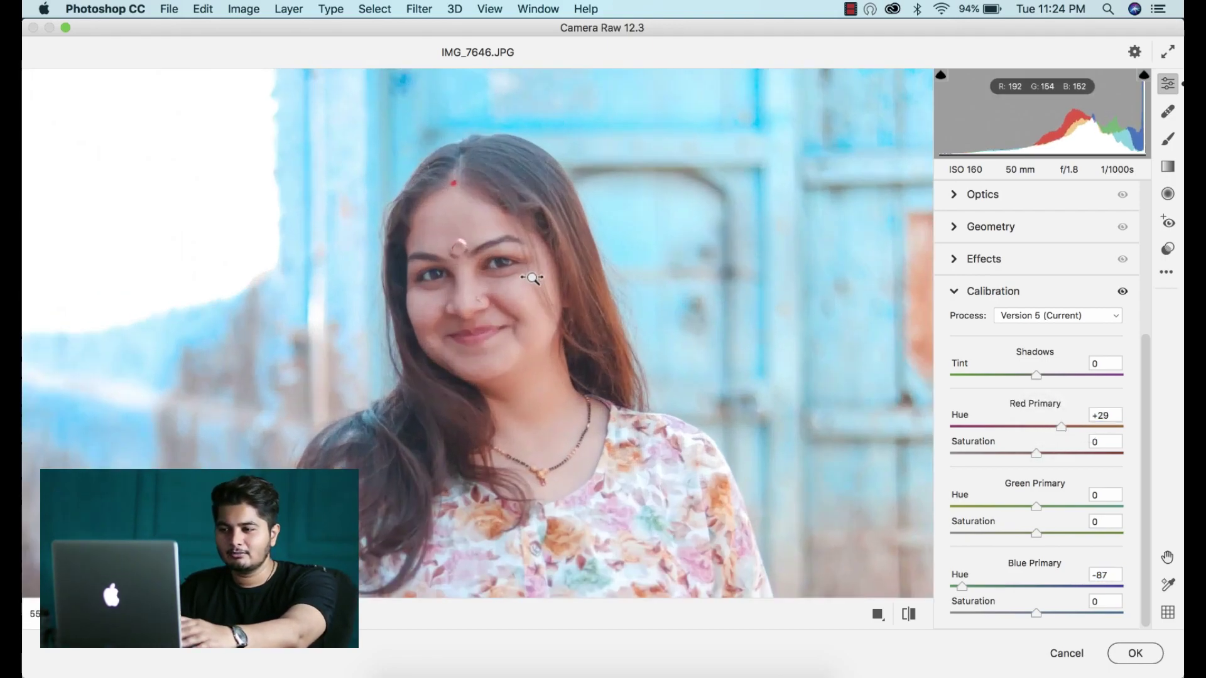
Check the face up close, then set Green Primary Hue to +7.
click(530, 280)
alt+click(492, 262)
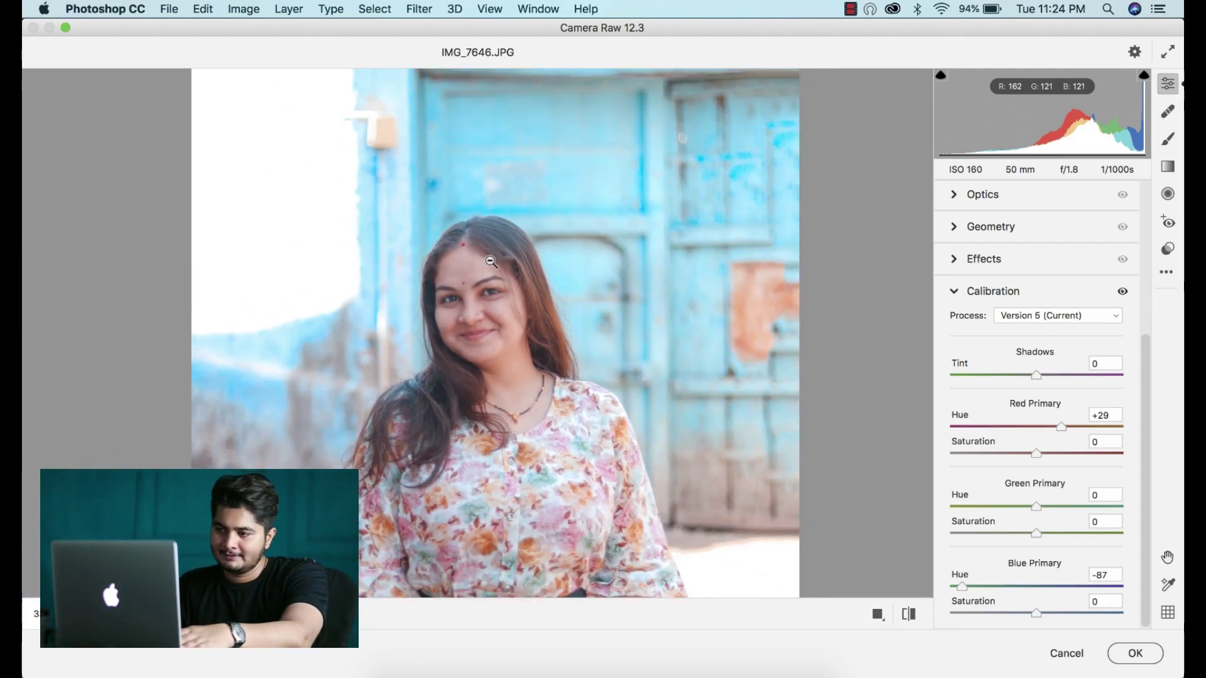
alt+click(531, 383)
scroll(533, 246, down, 3)
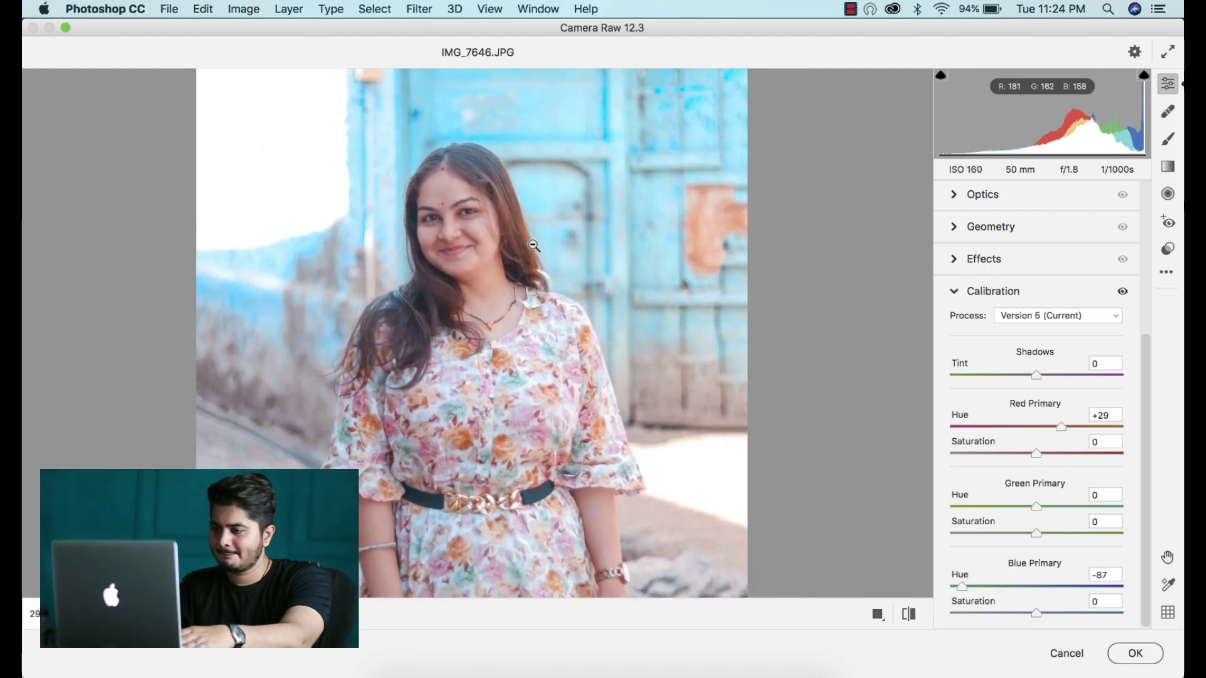
key(super+0)
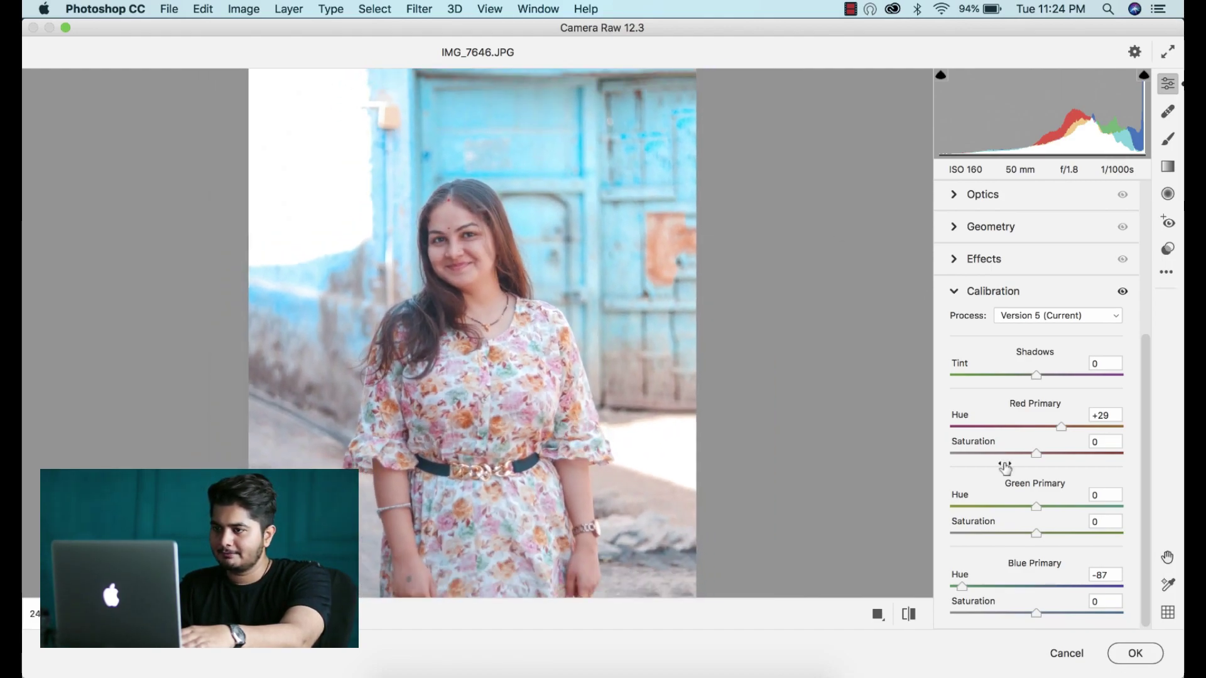
mouse_move(1036, 506)
mouse_down()
mouse_move(1096, 506)
mouse_move(929, 514)
mouse_move(1173, 529)
mouse_up()
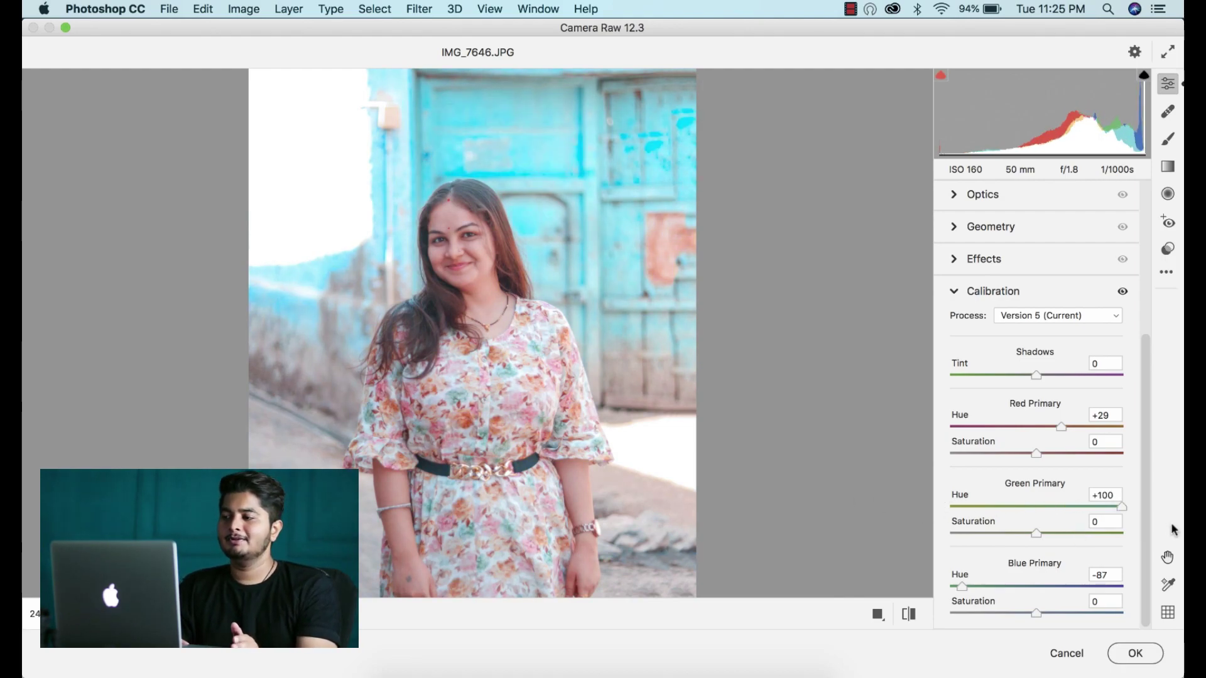
mouse_move(1057, 515)
mouse_down()
mouse_move(1011, 504)
mouse_move(1043, 513)
mouse_up()
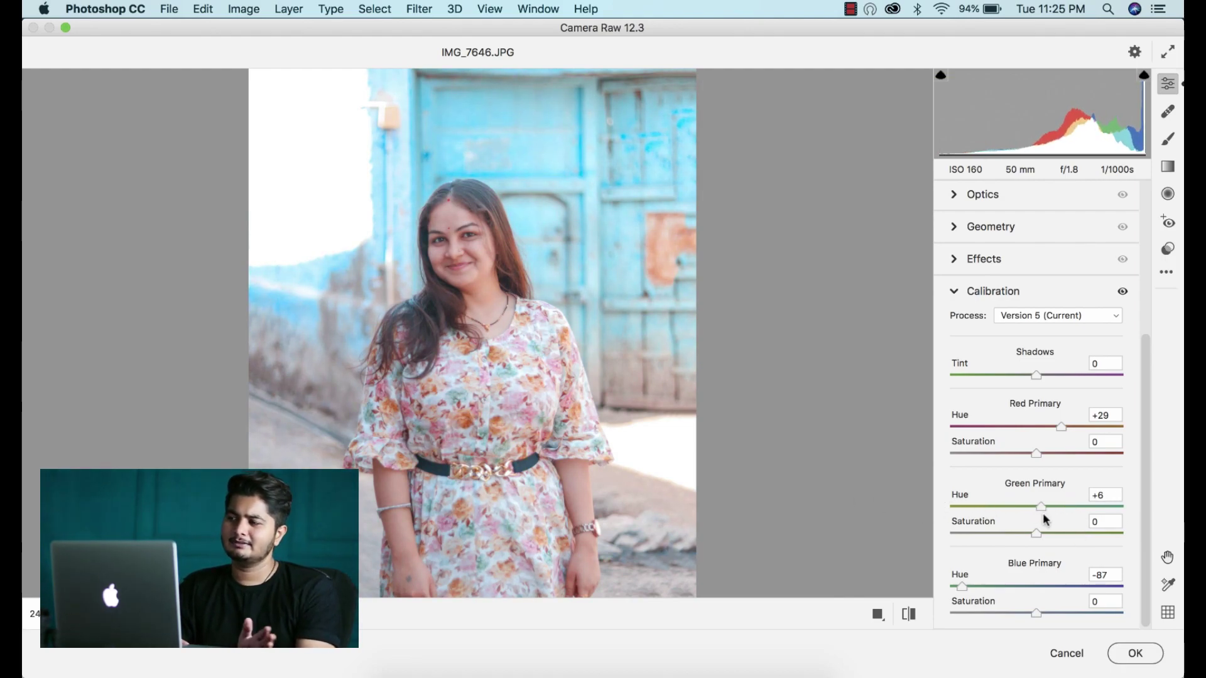
key(Up)
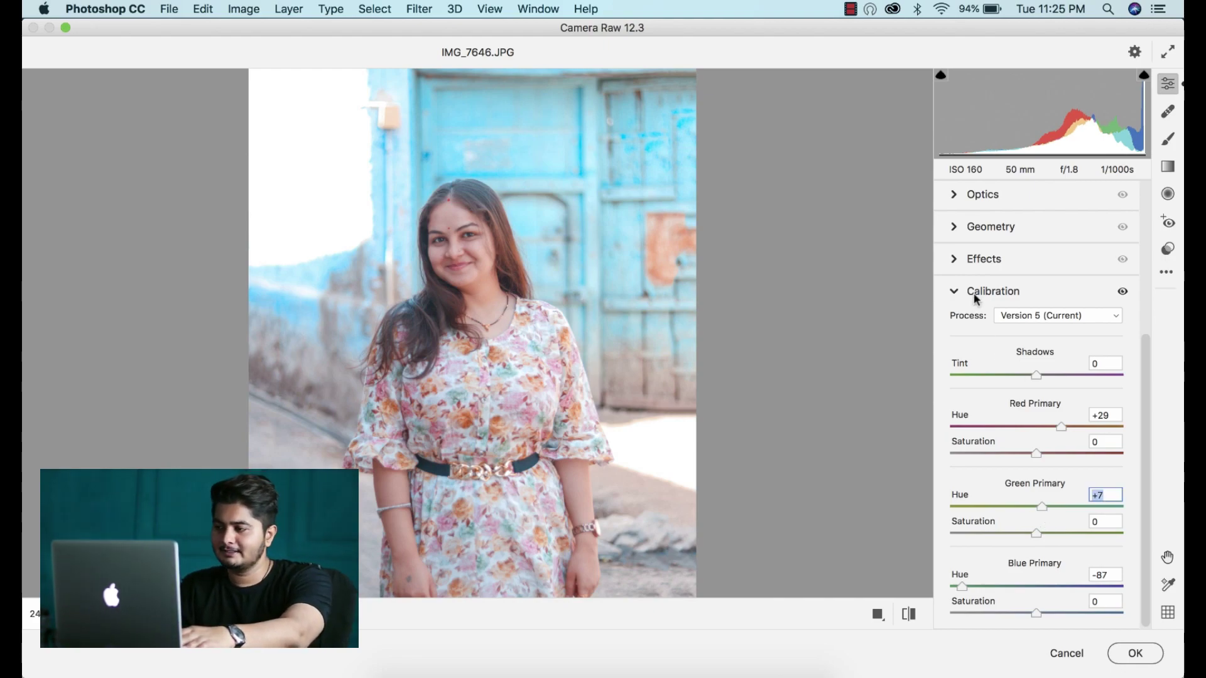
click(967, 260)
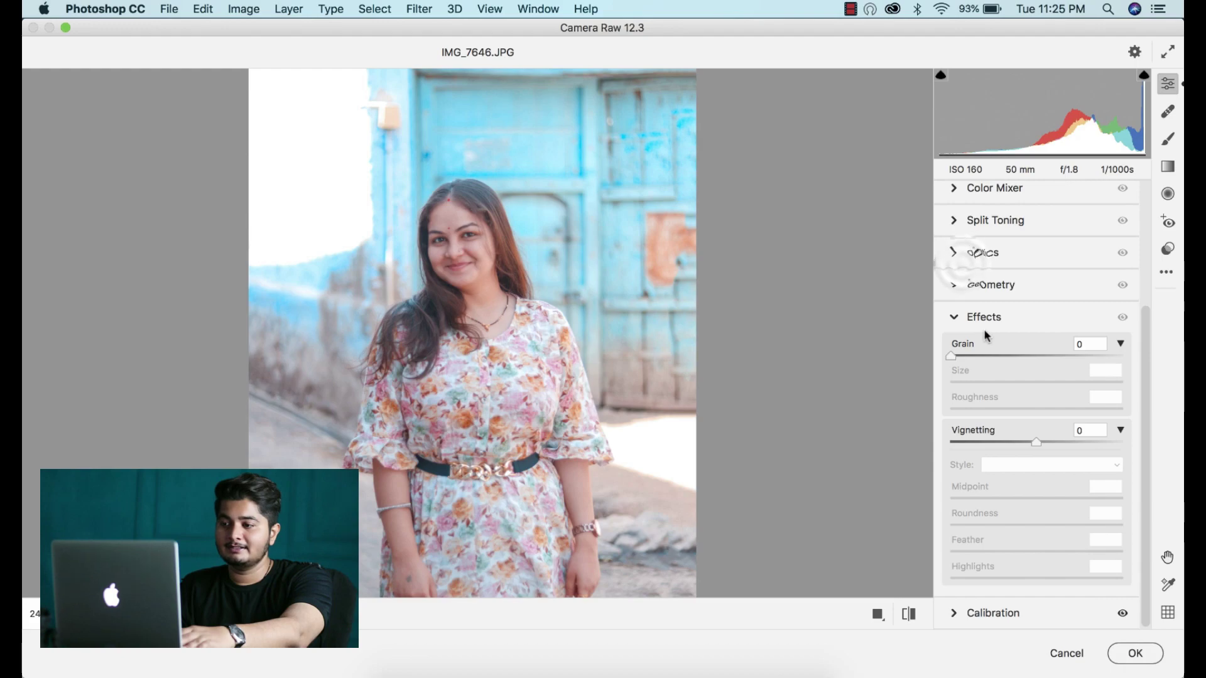
Add a -5 Highlight Priority vignette: midpoint 33, roundness -25, feather 42, highlights 22.
drag(1011, 442, 1022, 451)
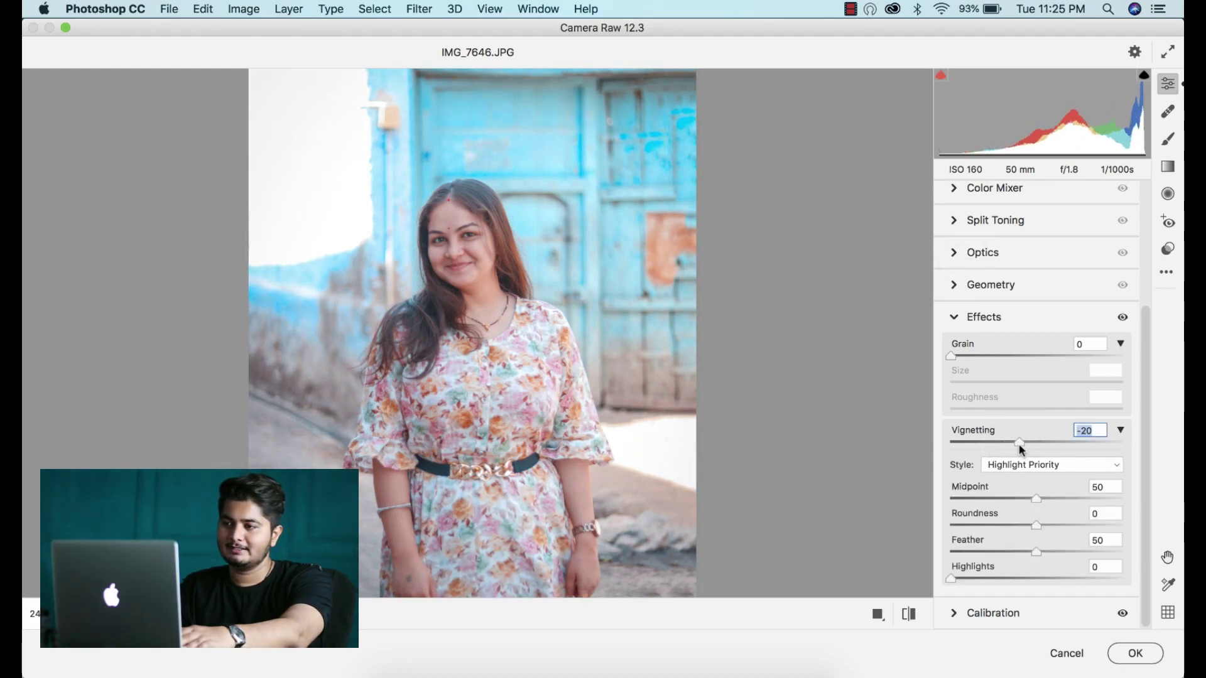
click(1011, 499)
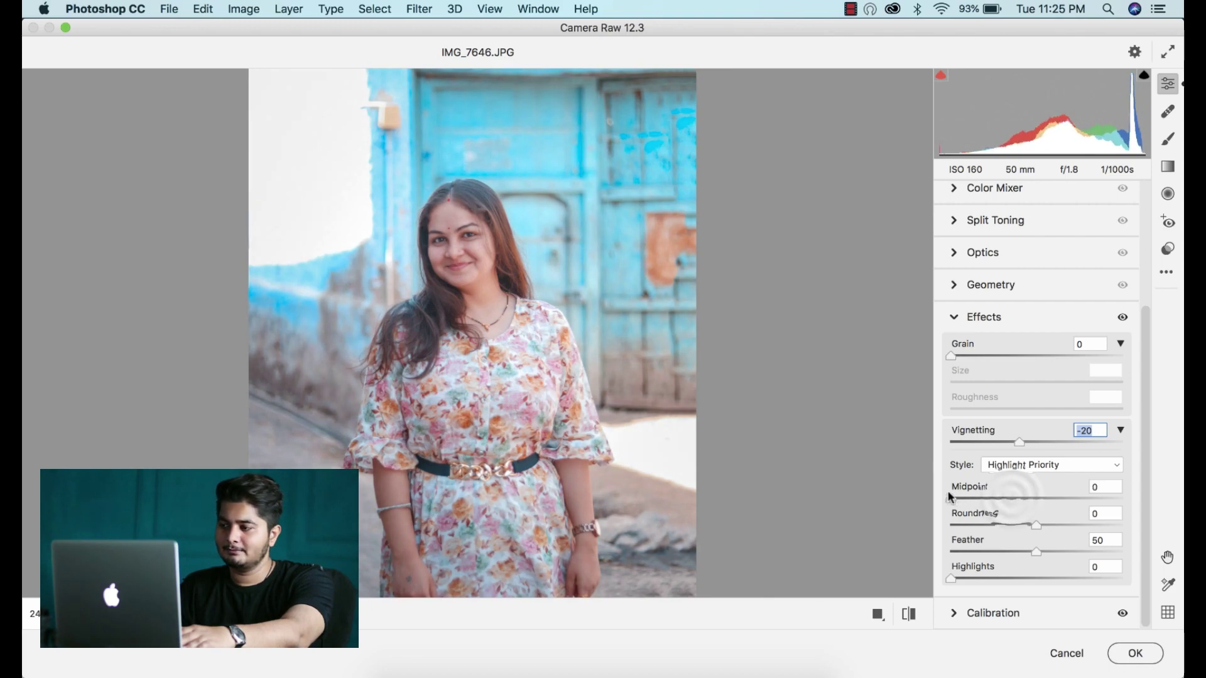
mouse_move(1010, 502)
mouse_down()
mouse_move(1016, 533)
mouse_move(974, 518)
mouse_move(1028, 526)
mouse_move(1014, 528)
mouse_move(980, 581)
mouse_up()
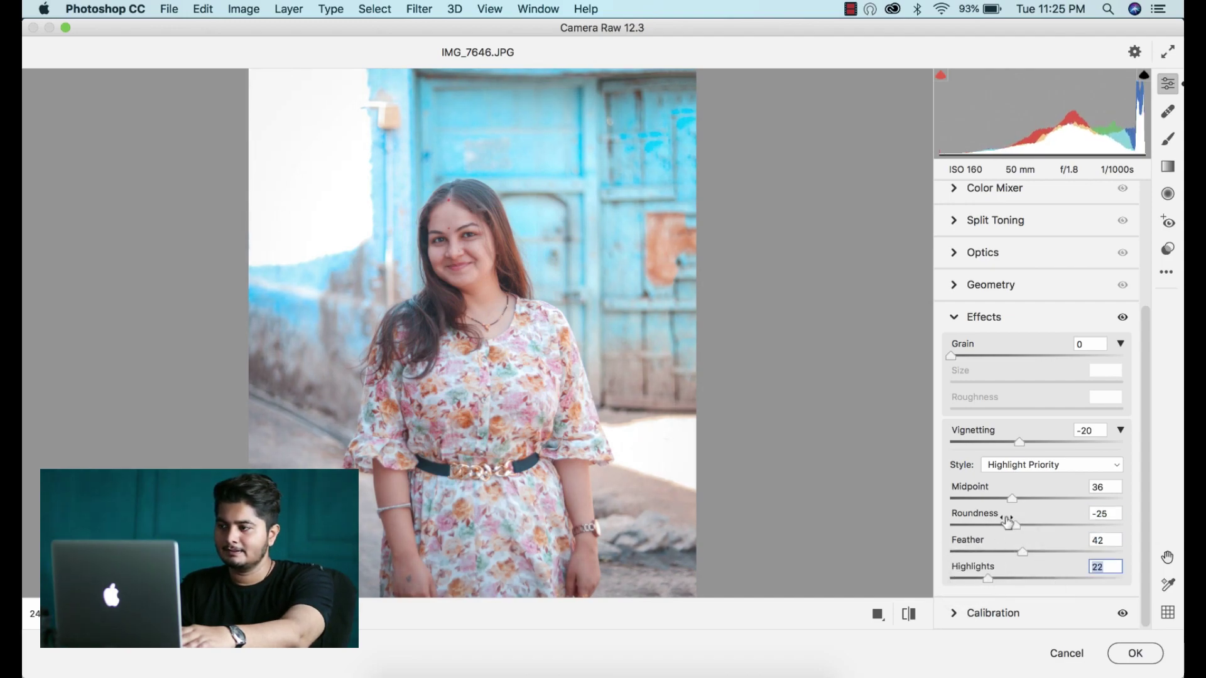
drag(1012, 497, 1008, 499)
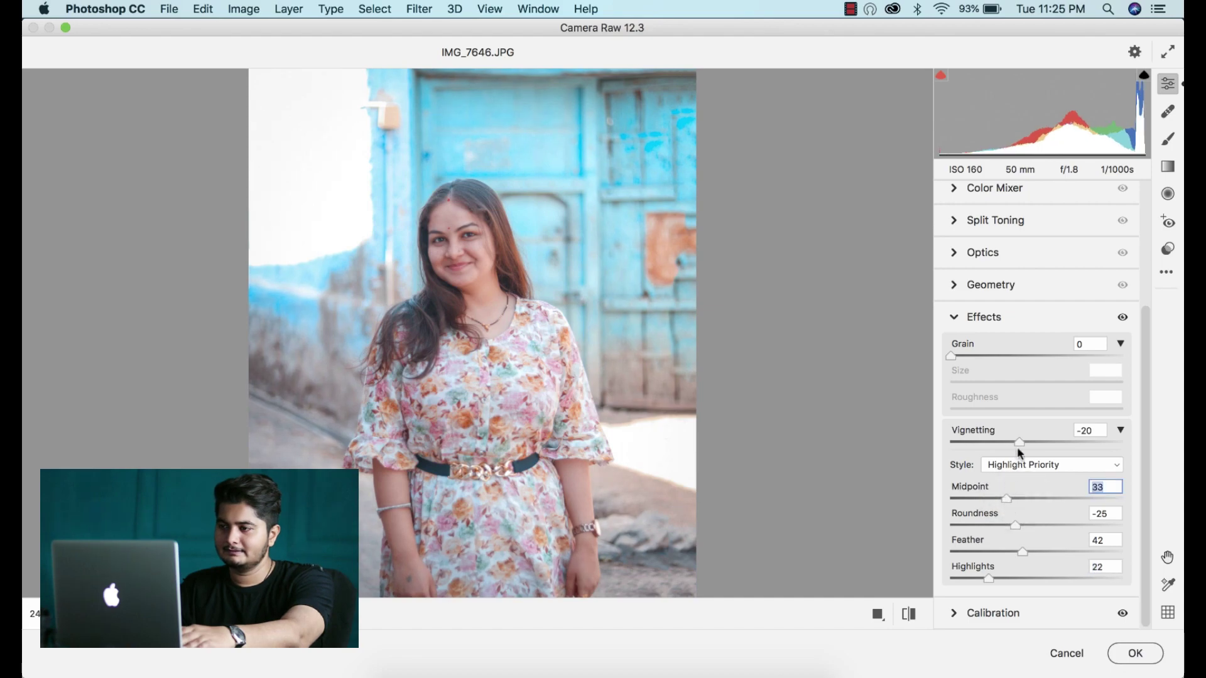
drag(1019, 443, 1031, 443)
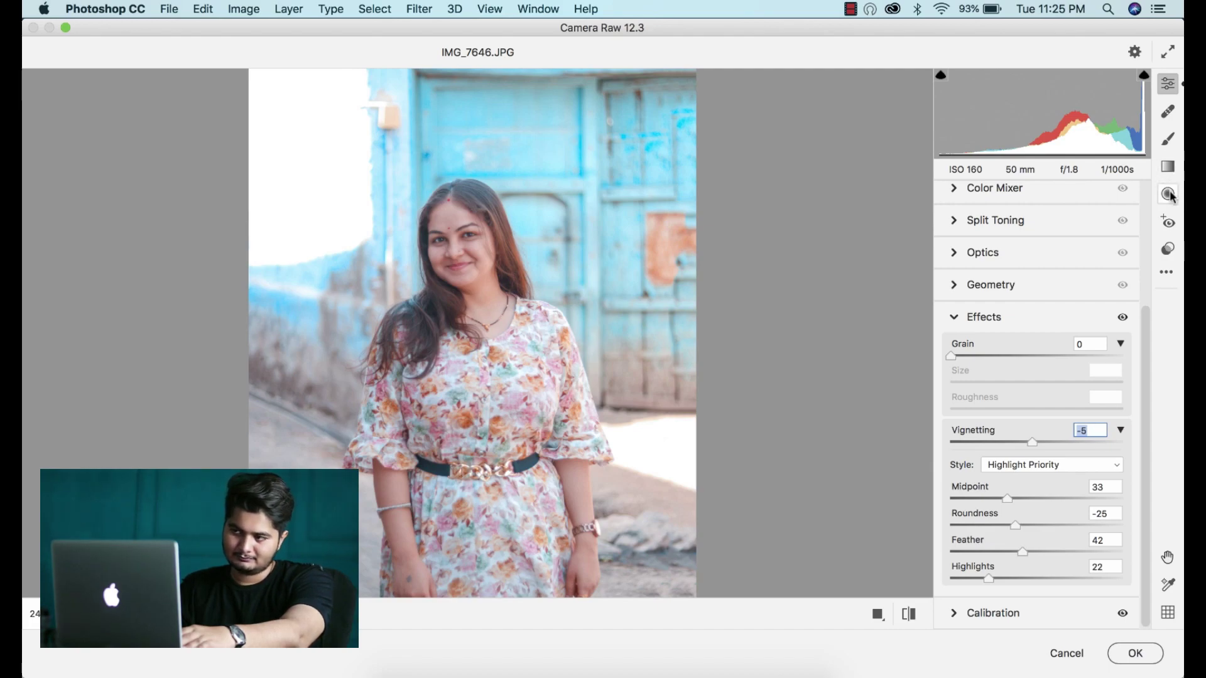
click(1169, 195)
Draw a radial filter over the right side with Exposure around -0.30.
drag(714, 376, 756, 385)
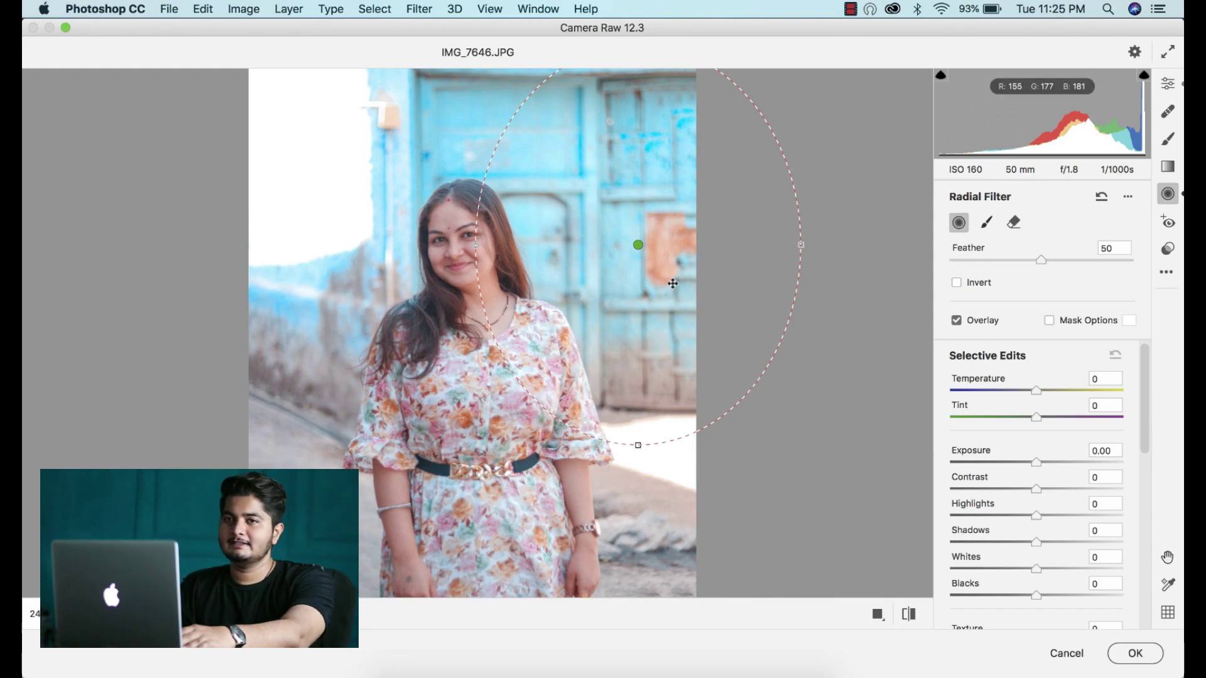
mouse_move(672, 283)
mouse_down()
mouse_move(743, 471)
mouse_move(766, 452)
mouse_up()
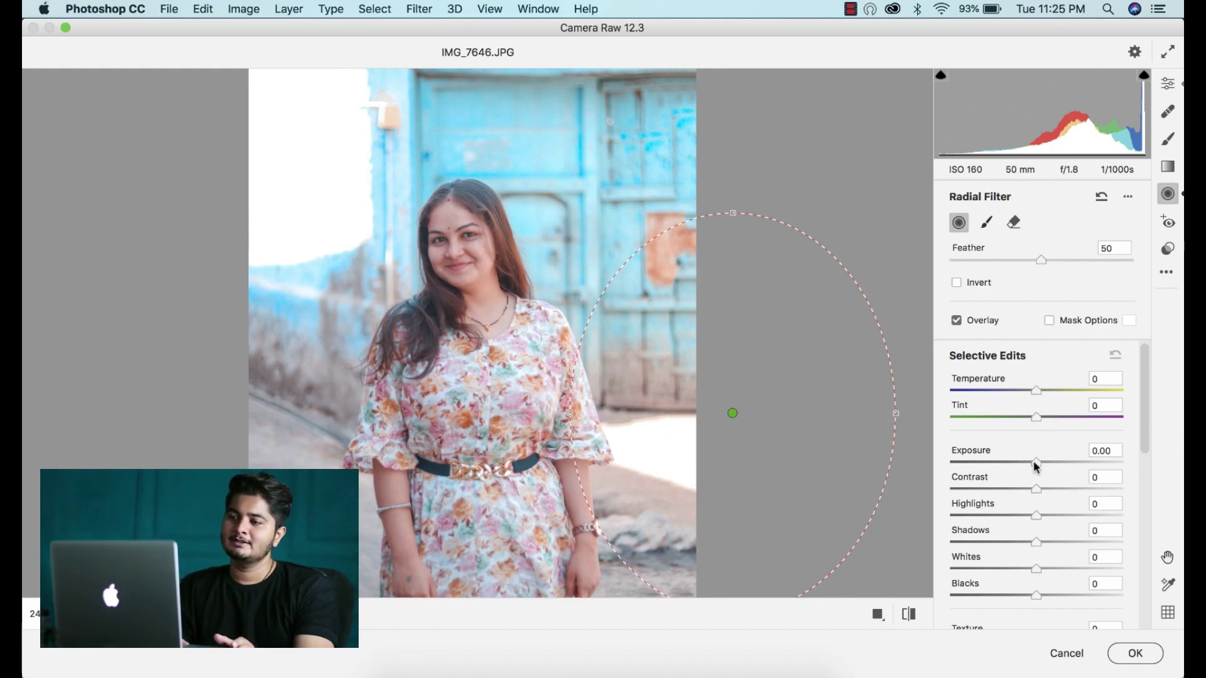
drag(1034, 462, 1022, 460)
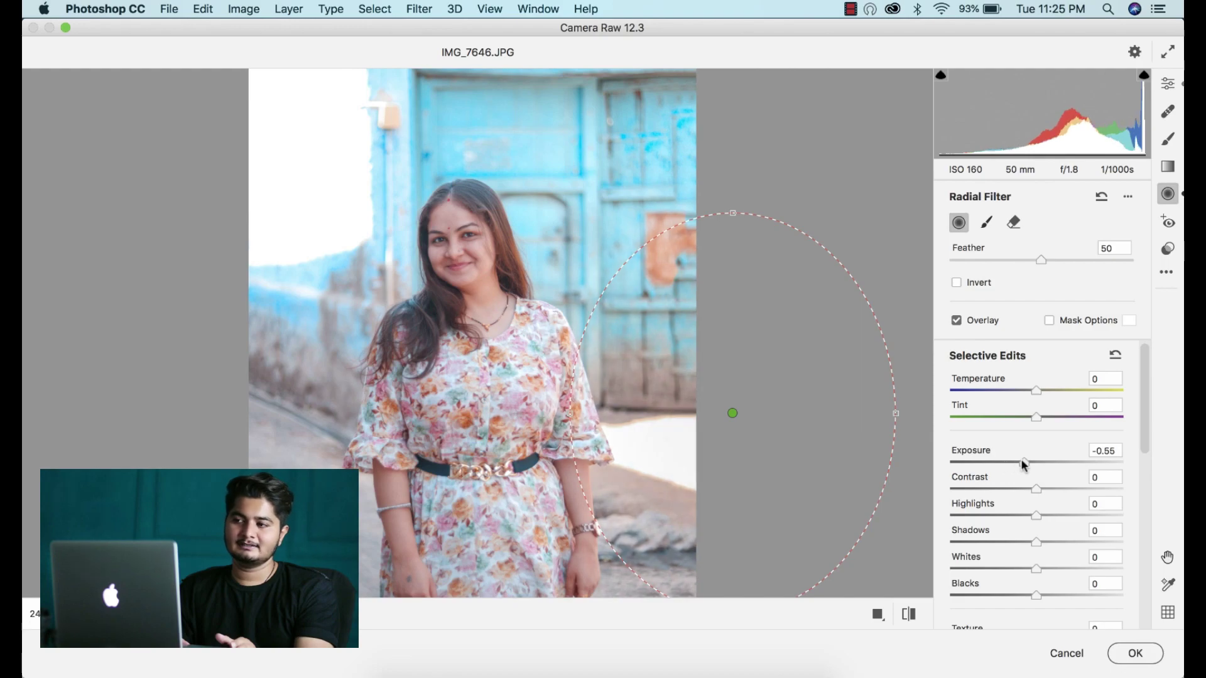
drag(1023, 462, 1030, 466)
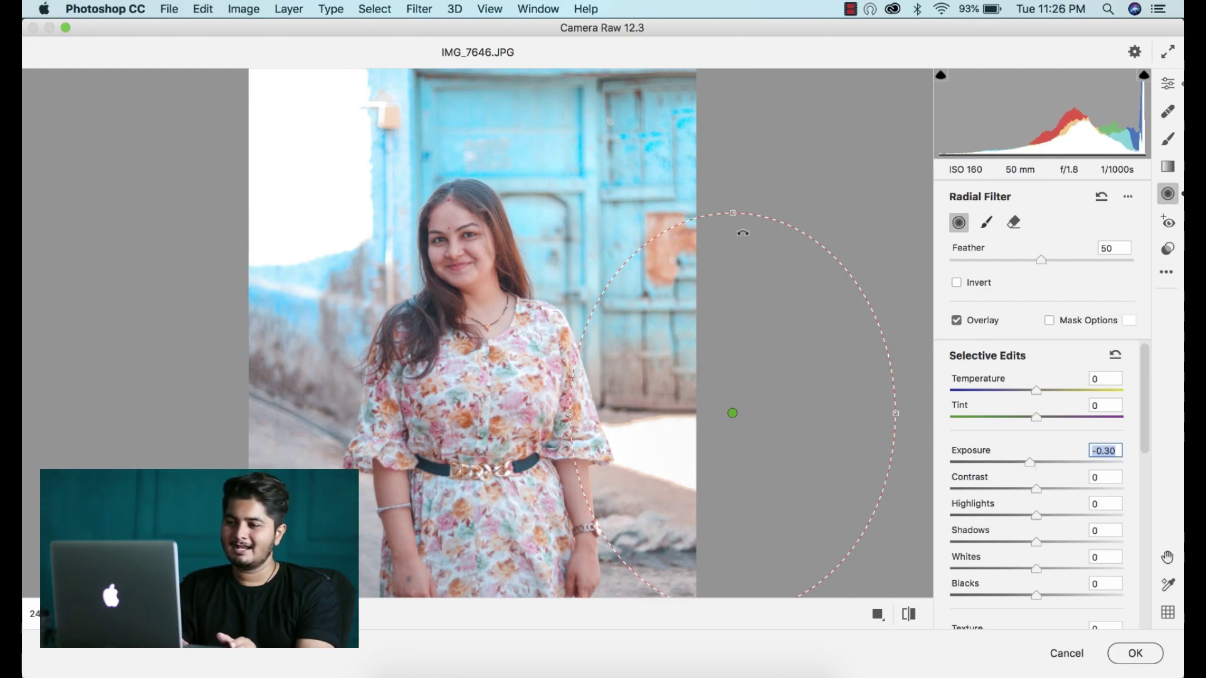
scroll(722, 208, down, 2)
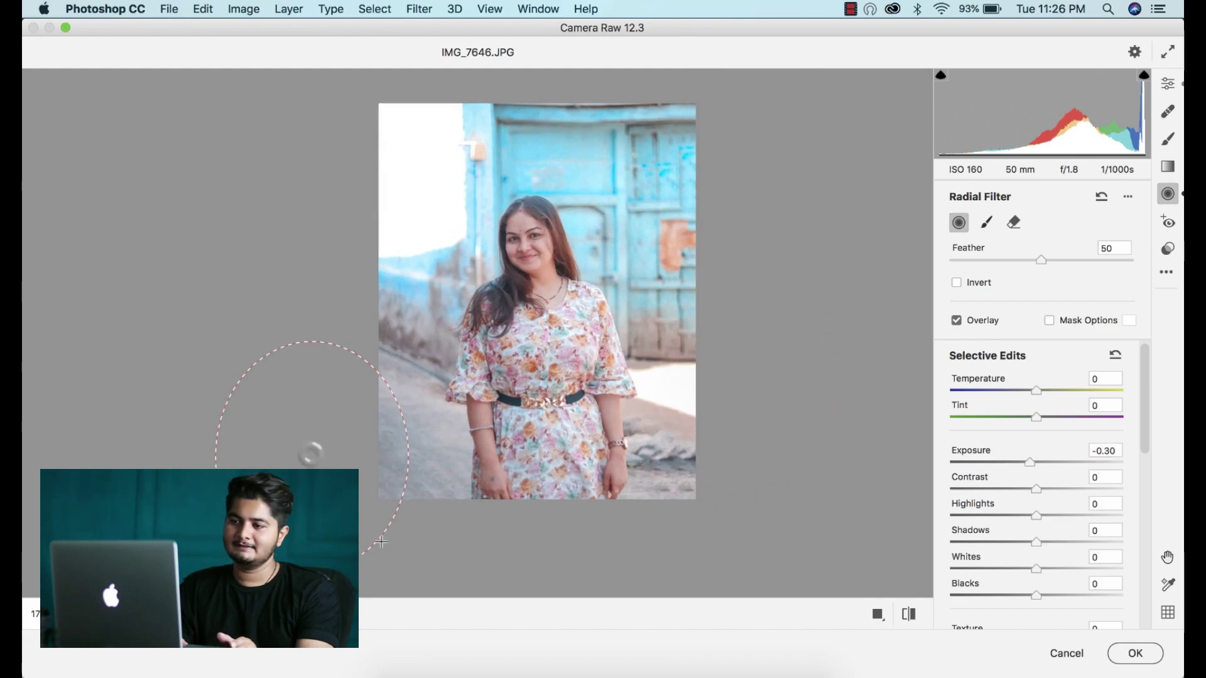
Add radial filters on the left and across the top at Exposure -0.25, then return to main adjustments.
drag(381, 541, 376, 628)
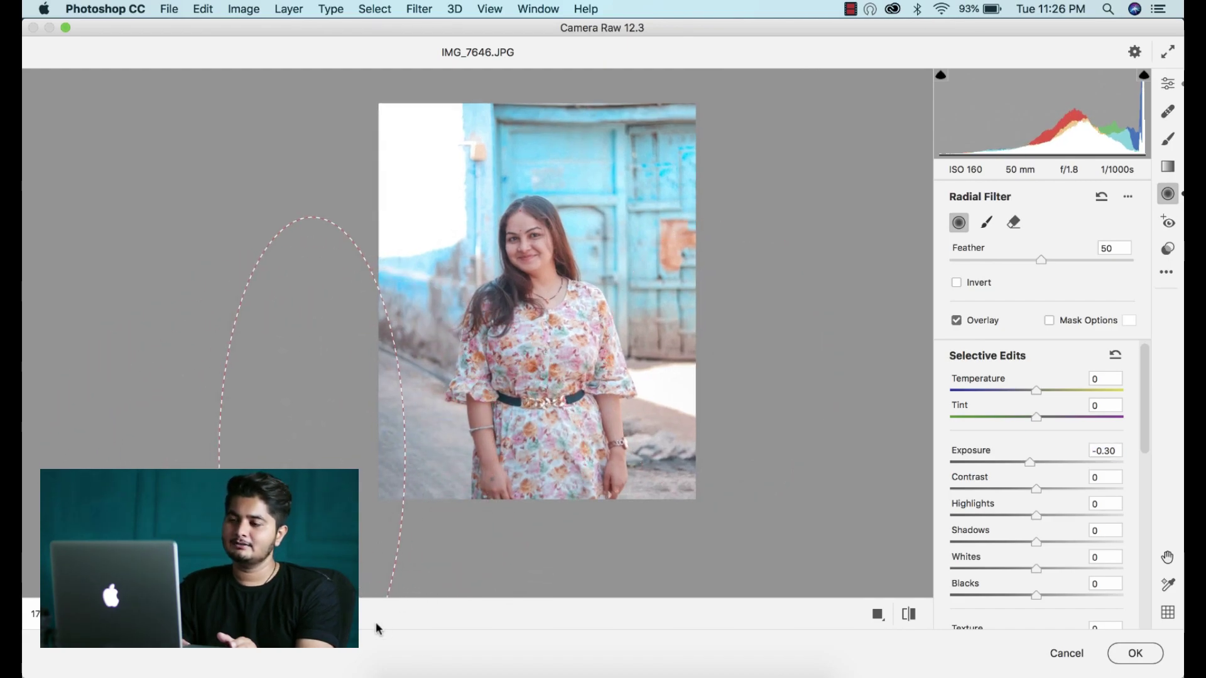
scroll(356, 452, right, 2)
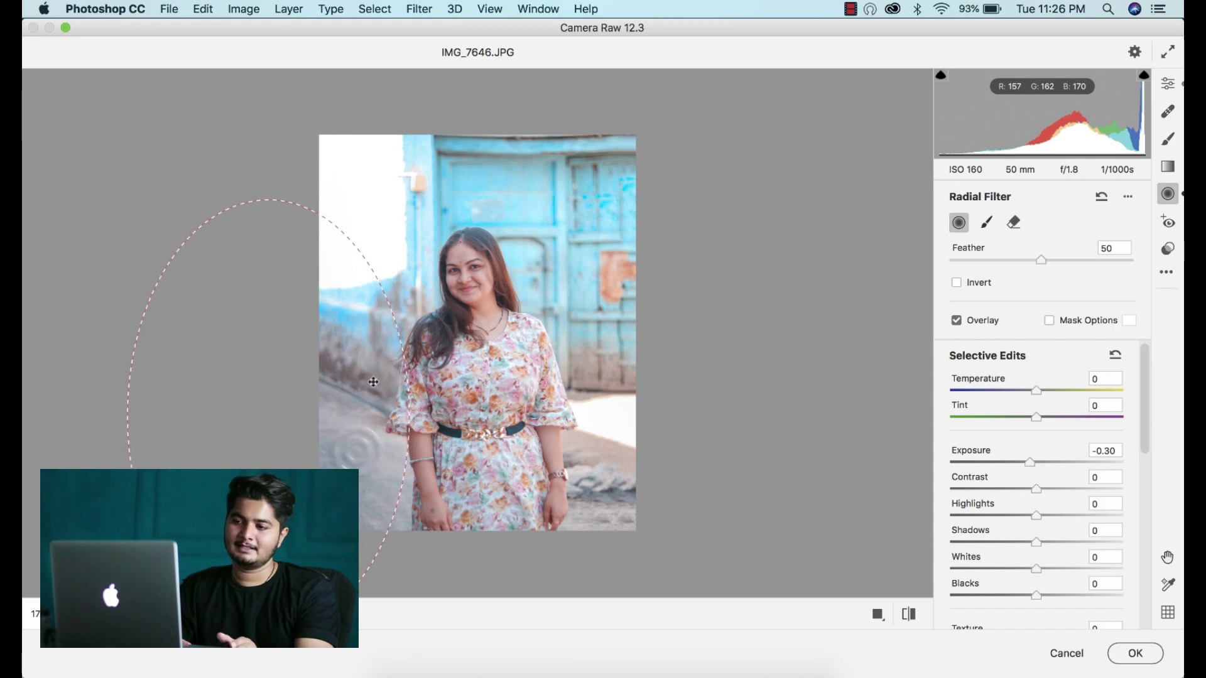
mouse_move(358, 361)
mouse_down()
mouse_move(377, 388)
mouse_move(349, 386)
mouse_up()
drag(454, 124, 676, 196)
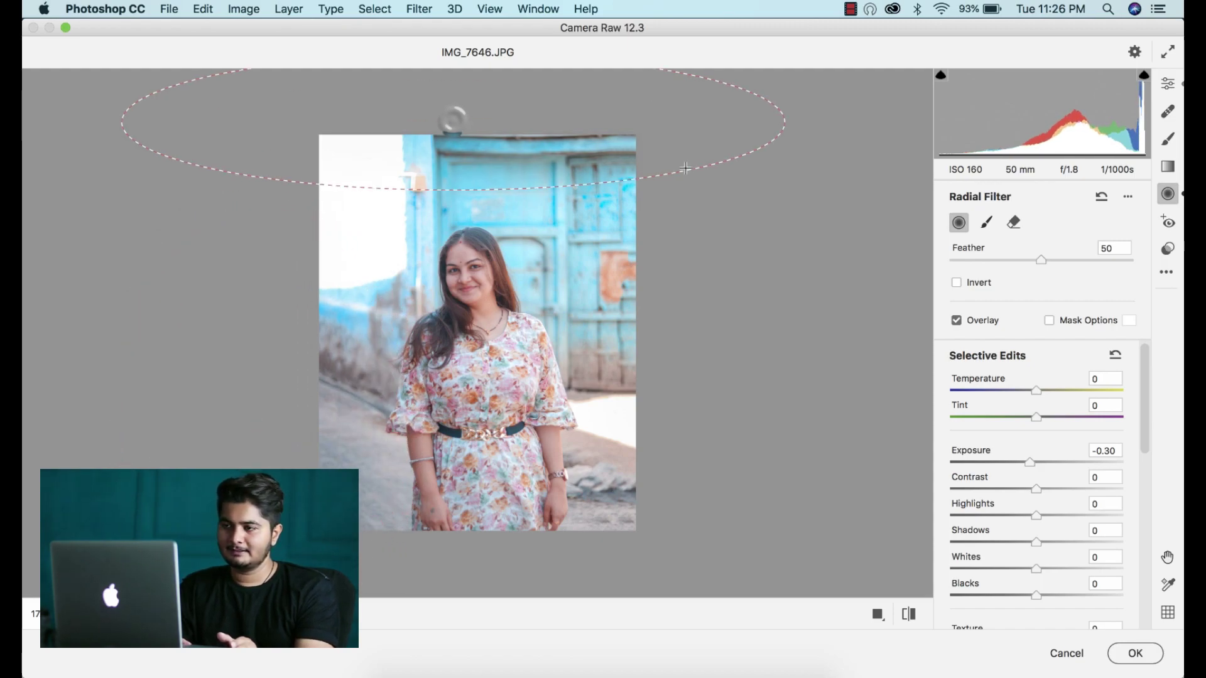
drag(600, 149, 652, 149)
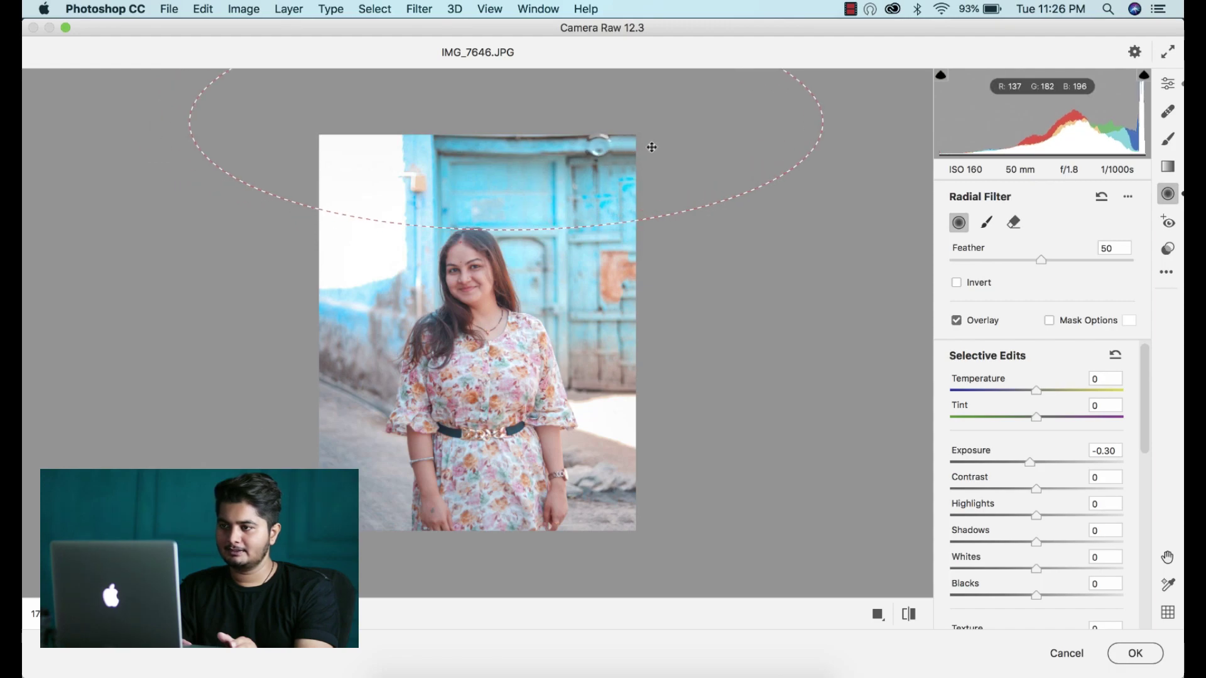
drag(1026, 462, 1023, 460)
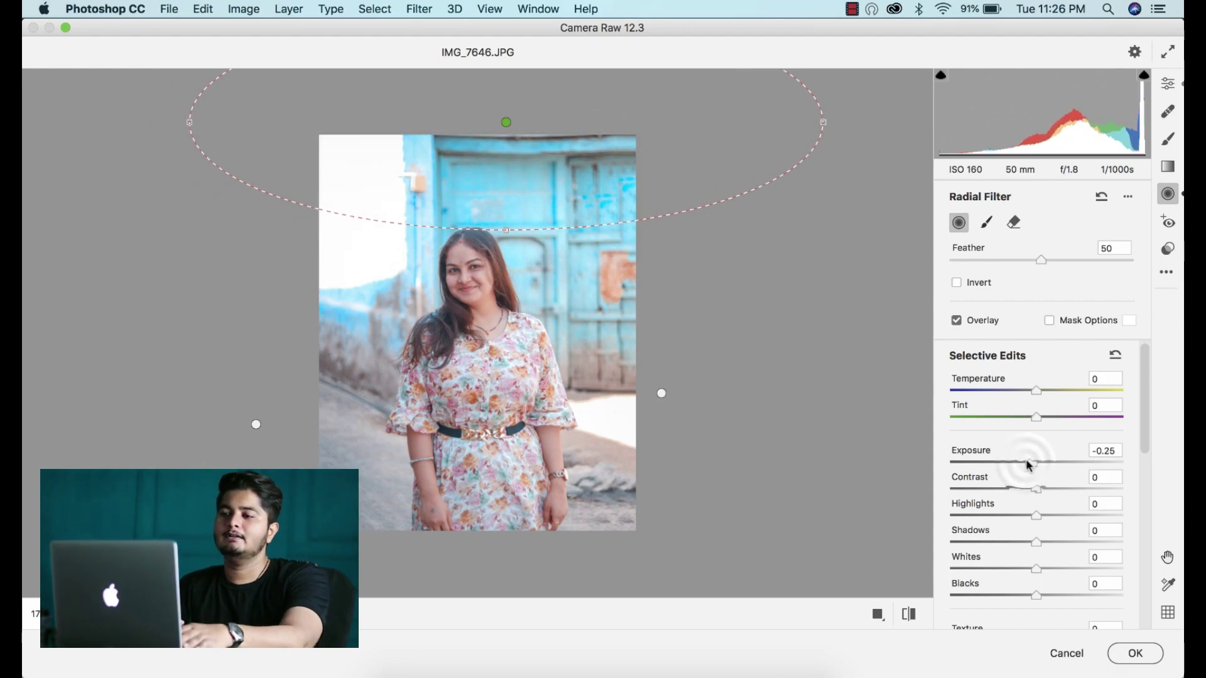
click(1030, 463)
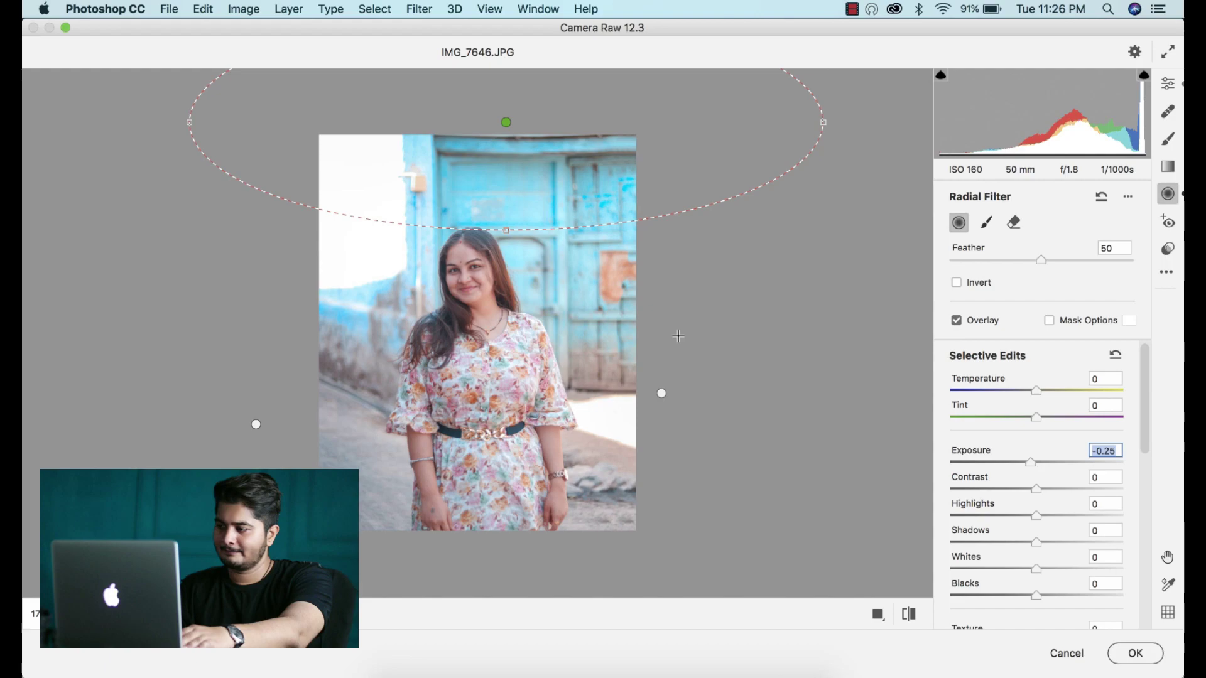
scroll(1144, 464, down, 10)
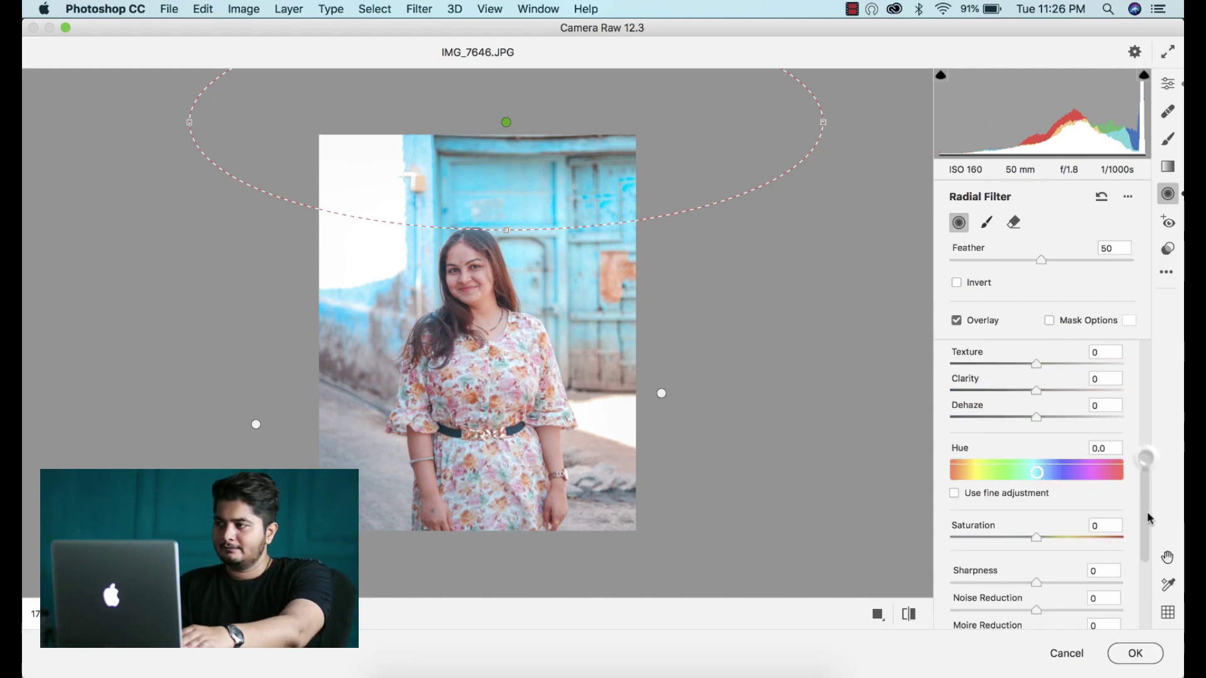
click(1168, 83)
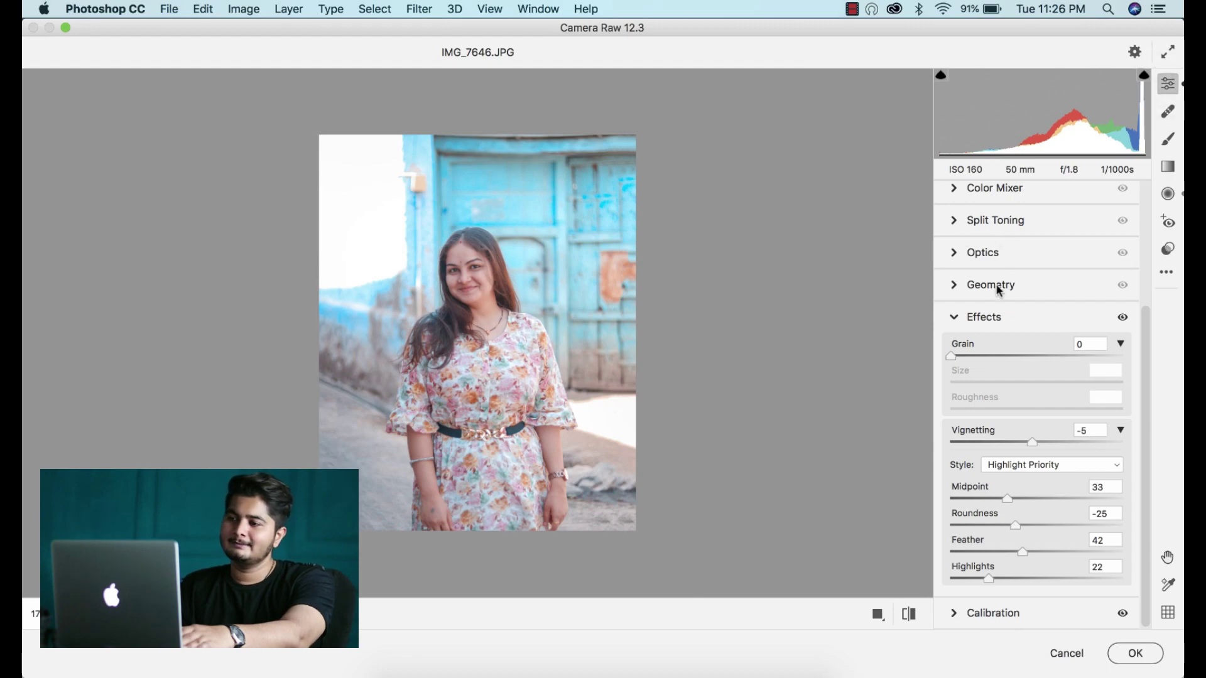
In Split Toning, set Highlights Hue 48 and Saturation 17.
scroll(997, 292, up, 3)
scroll(996, 294, up, 1)
click(994, 322)
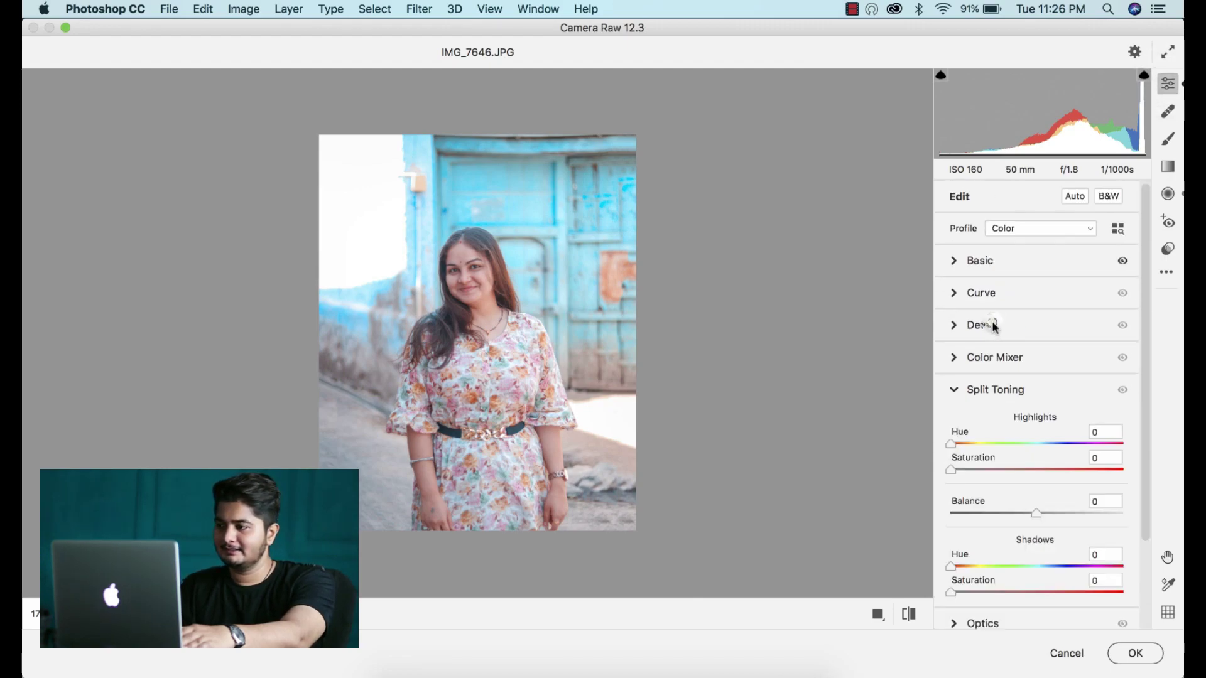
scroll(994, 327, down, 2)
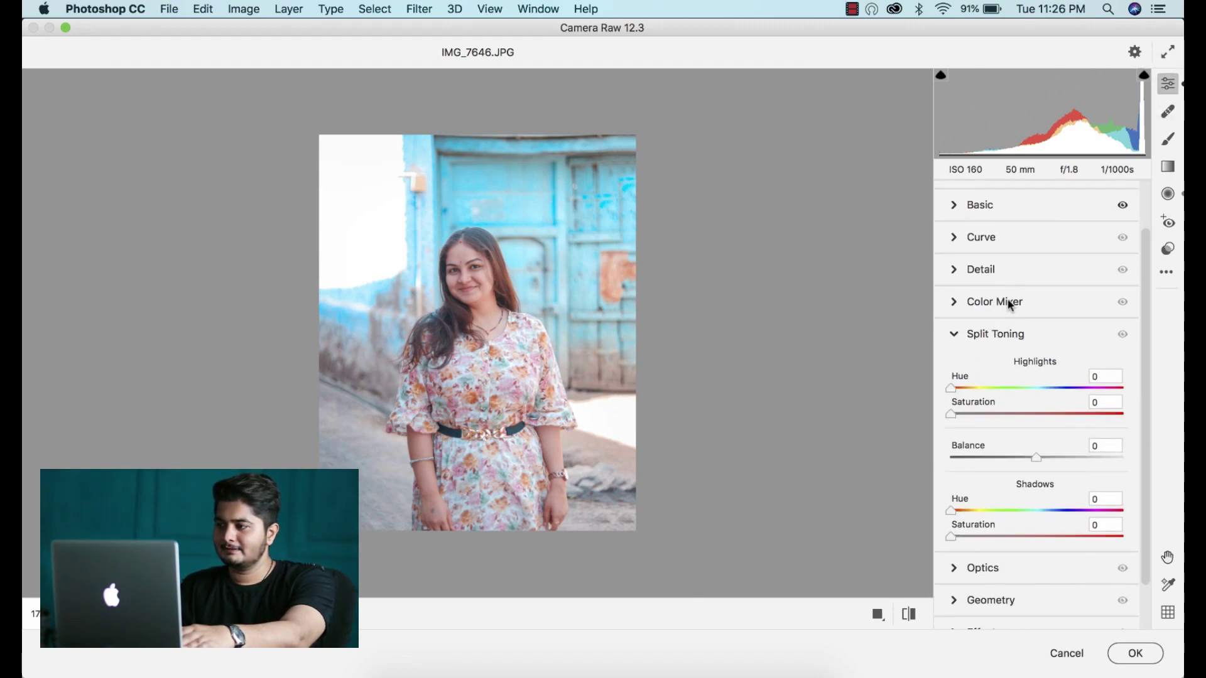
click(1005, 312)
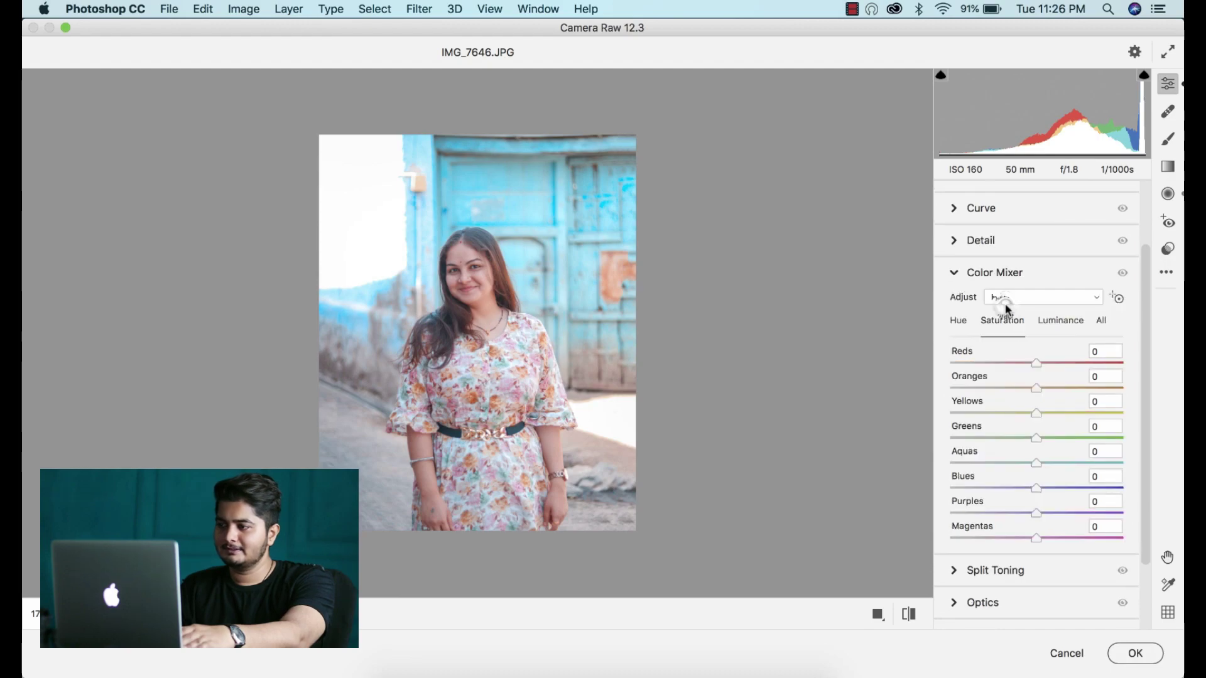
click(955, 273)
click(999, 389)
scroll(1000, 392, down, 3)
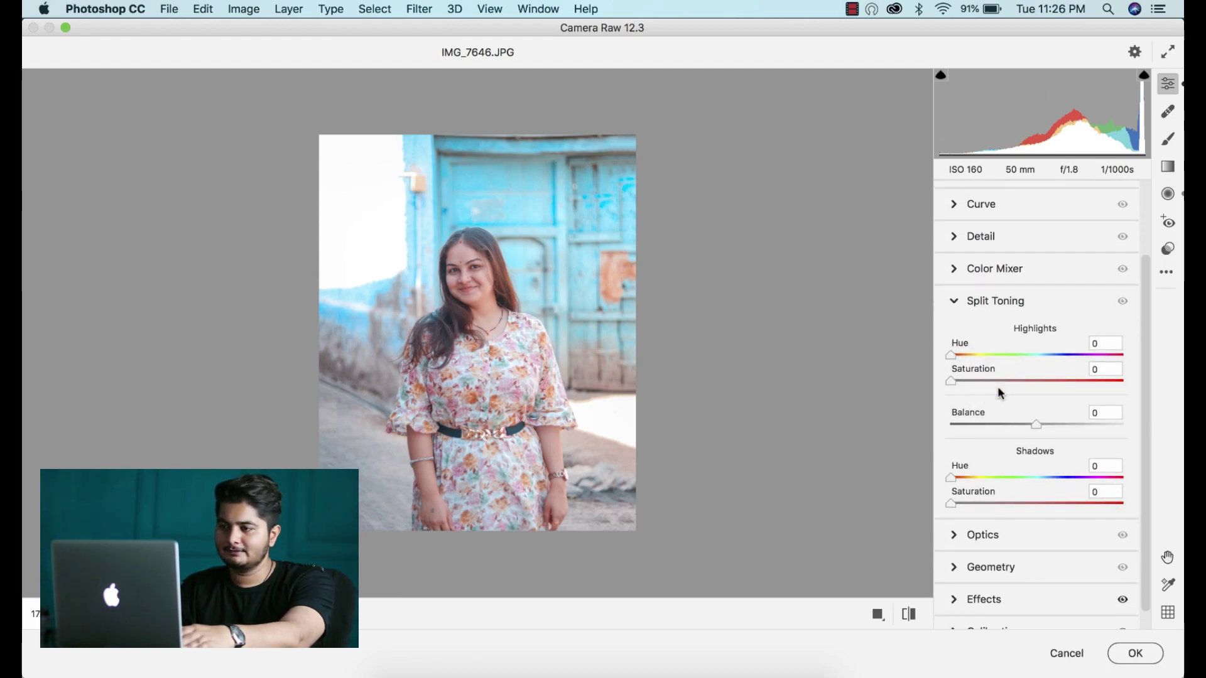
mouse_move(973, 355)
mouse_down()
mouse_move(995, 356)
mouse_move(963, 373)
mouse_move(987, 355)
mouse_move(990, 384)
mouse_move(1011, 380)
mouse_move(976, 356)
mouse_move(942, 379)
mouse_move(983, 386)
mouse_up()
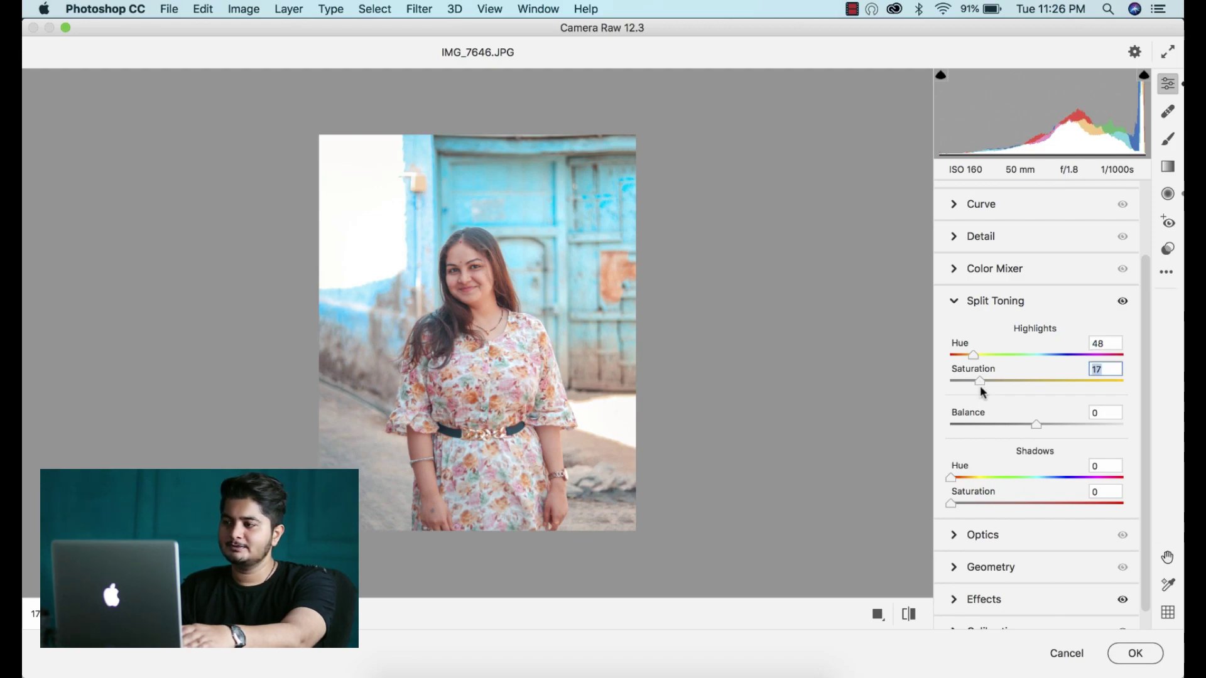
Set the Split Toning Shadows to Hue 217 and Saturation 34.
mouse_move(983, 479)
mouse_down()
mouse_move(1004, 477)
mouse_move(999, 496)
mouse_move(1041, 479)
mouse_up()
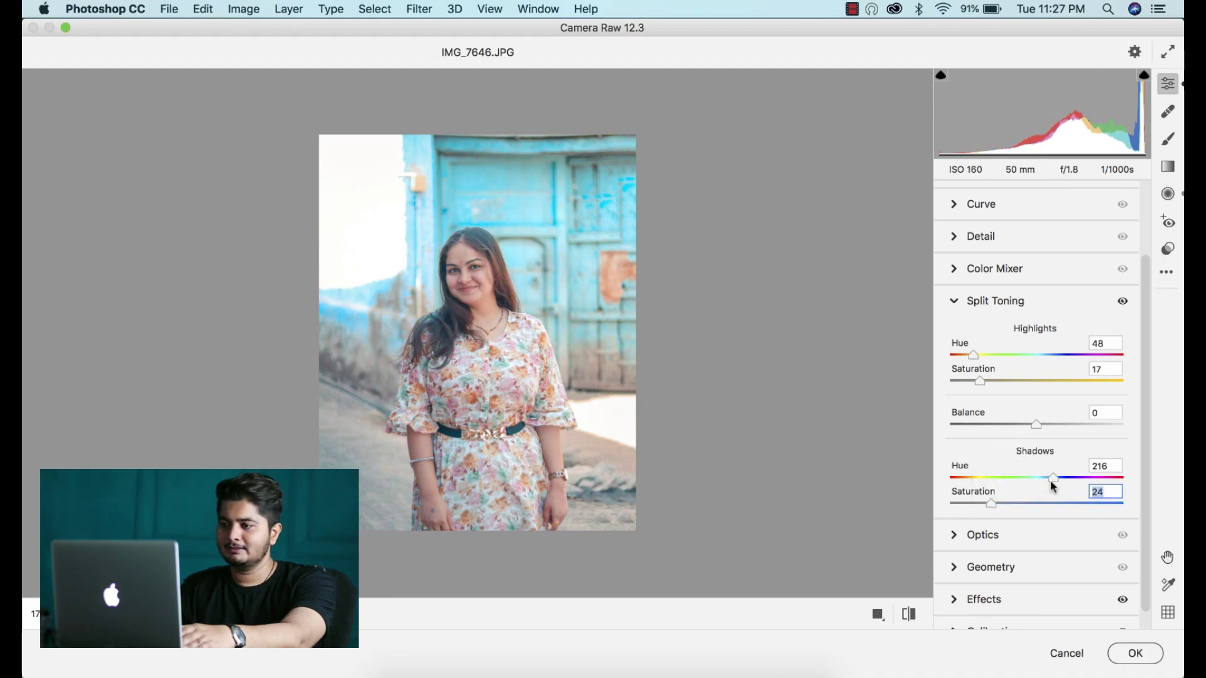
click(1050, 481)
mouse_move(1007, 503)
mouse_down()
mouse_move(1045, 503)
mouse_move(943, 512)
mouse_move(1039, 506)
mouse_move(1011, 517)
mouse_up()
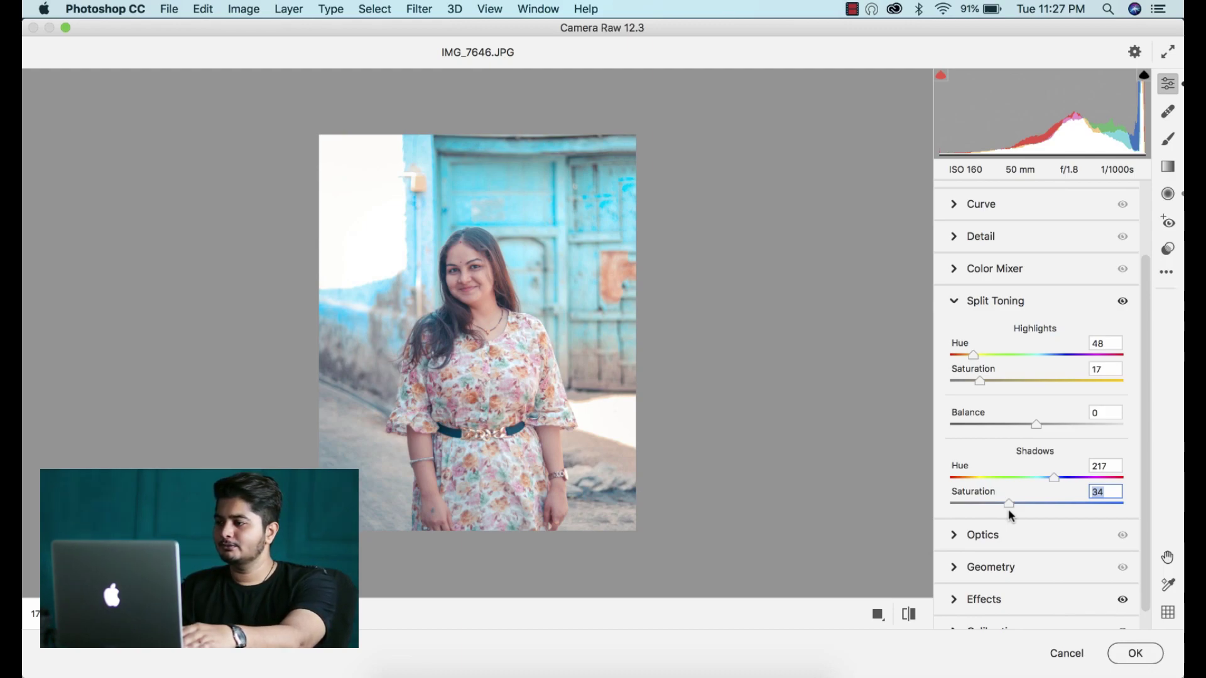
scroll(1074, 353, up, 3)
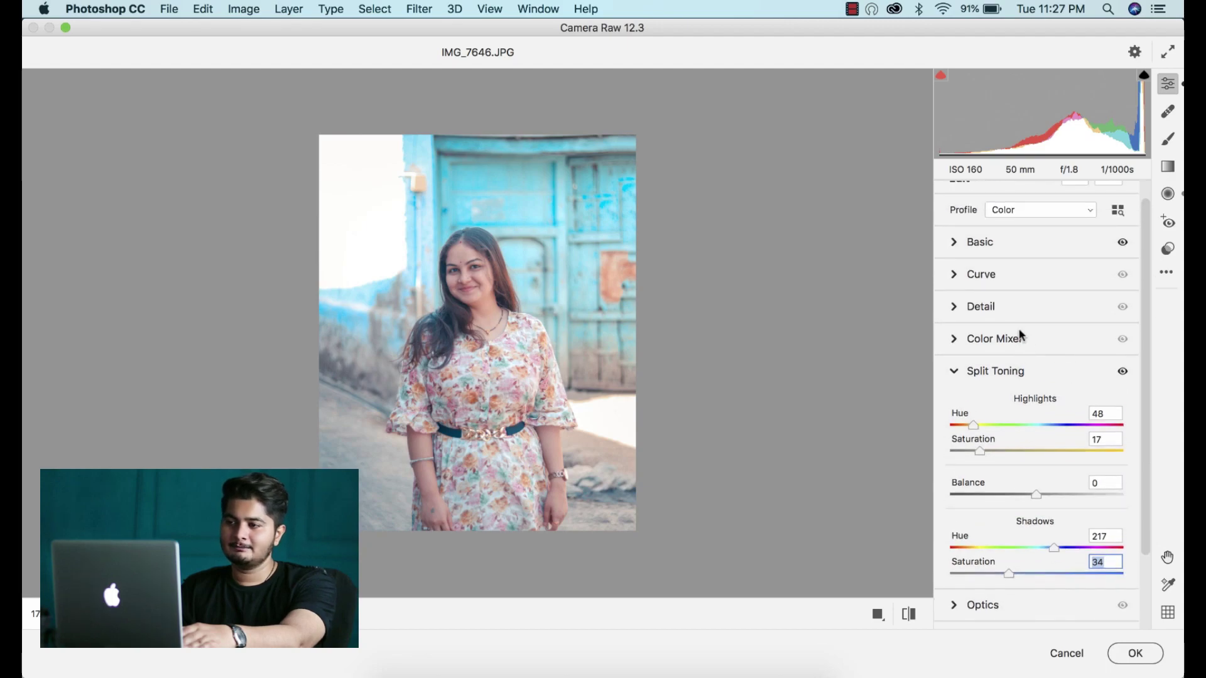
Set Sharpening to 40 and shape the tone curve: lifted black point, midtone point, adjusted white end.
click(1011, 308)
drag(970, 363, 997, 364)
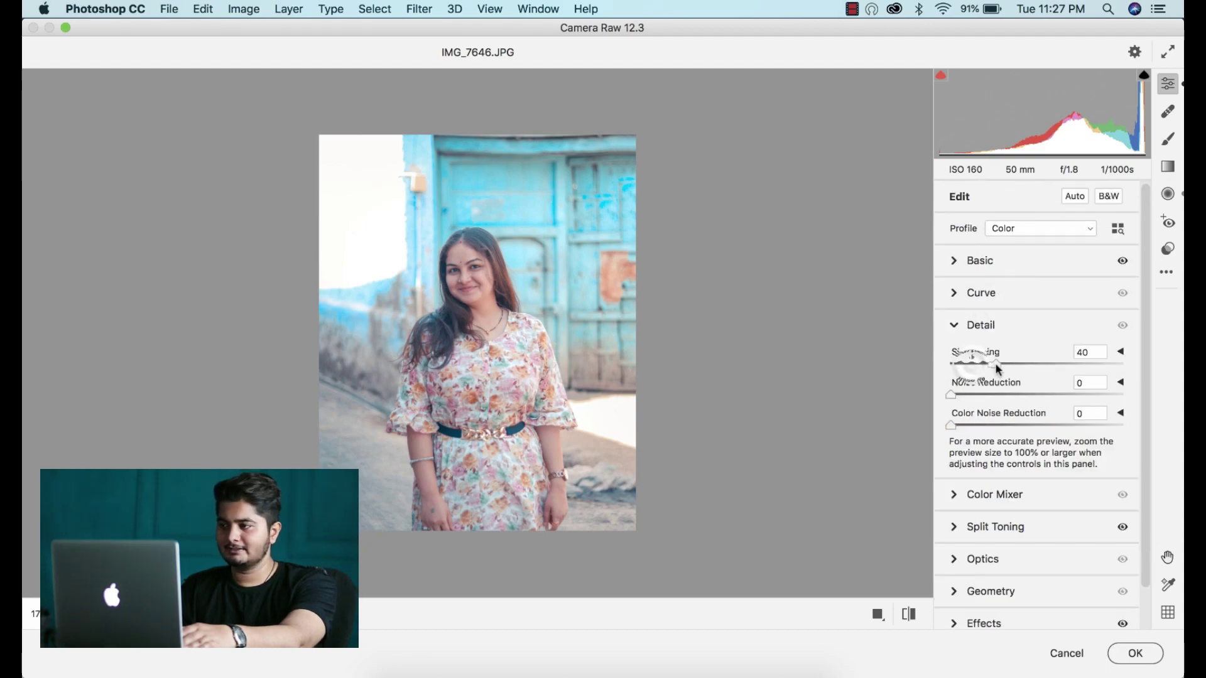
click(1001, 294)
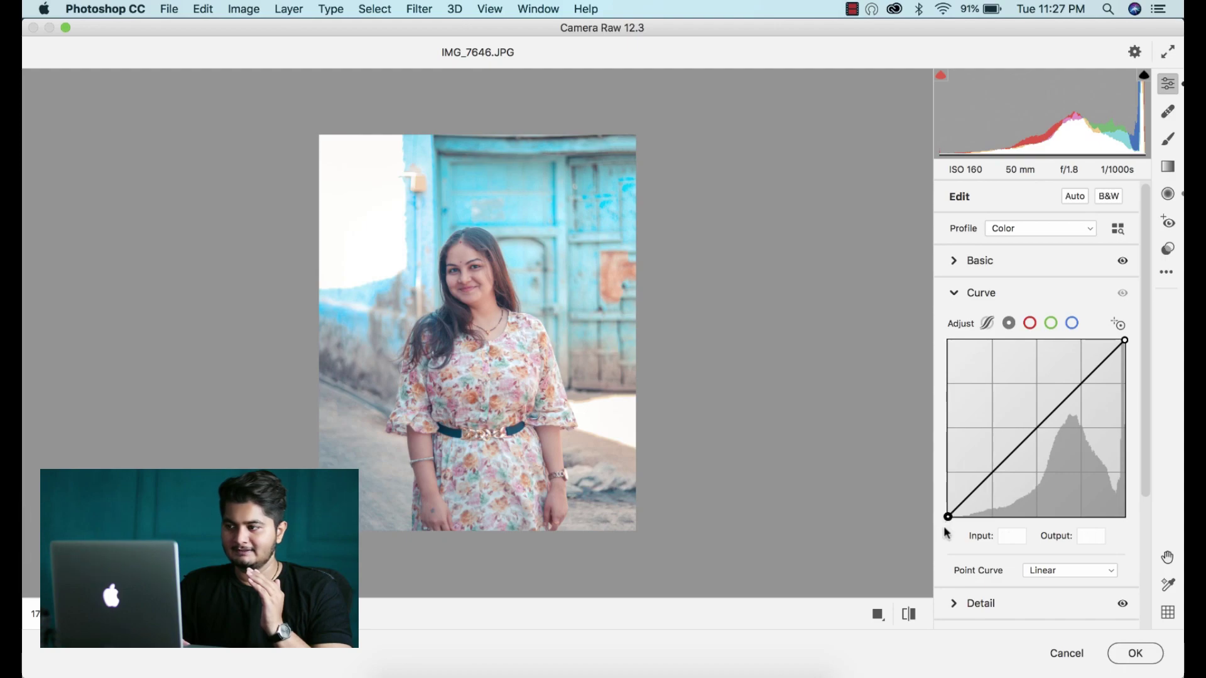
mouse_move(948, 517)
mouse_down()
mouse_move(947, 491)
mouse_move(948, 504)
mouse_up()
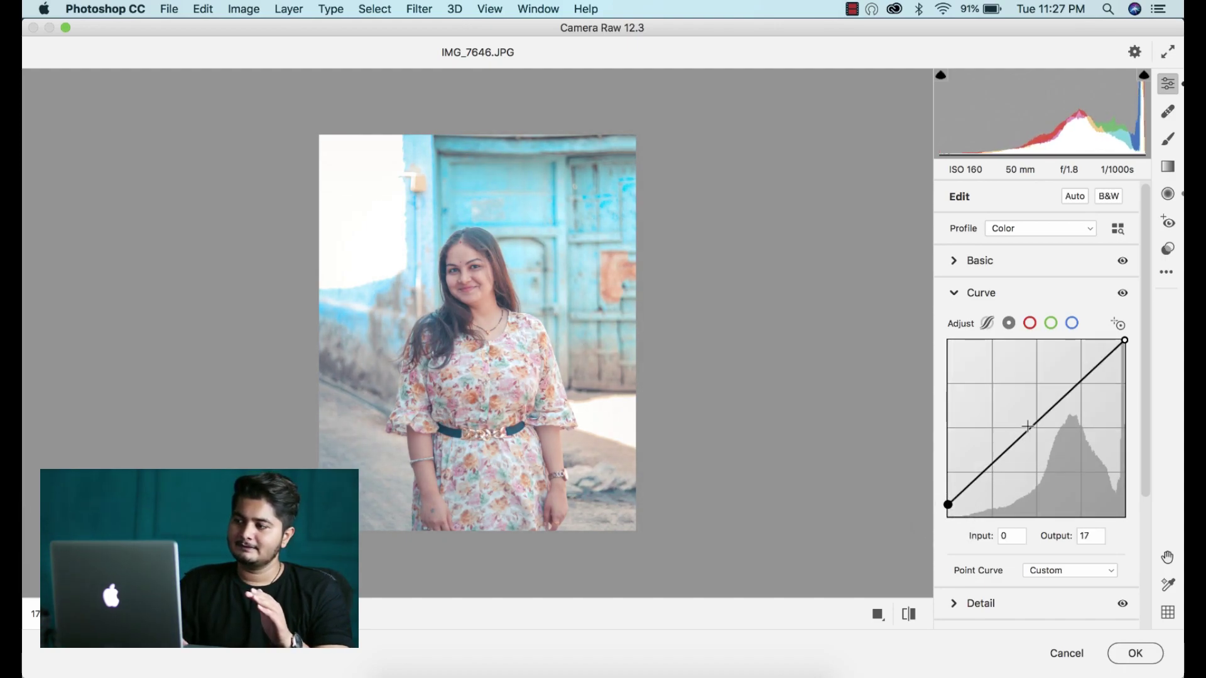
drag(1027, 427, 1035, 426)
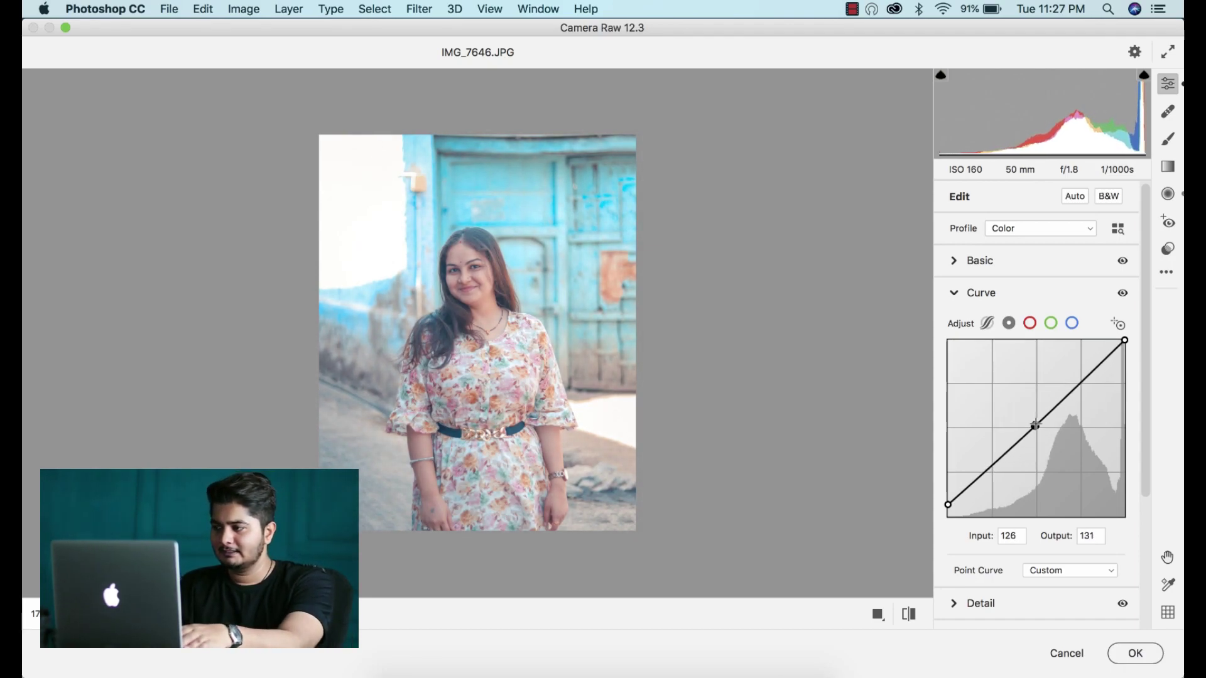
drag(1113, 337, 1125, 340)
Add points on the Blue channel curve, pulling one to Input 193, Output 189.
click(1072, 323)
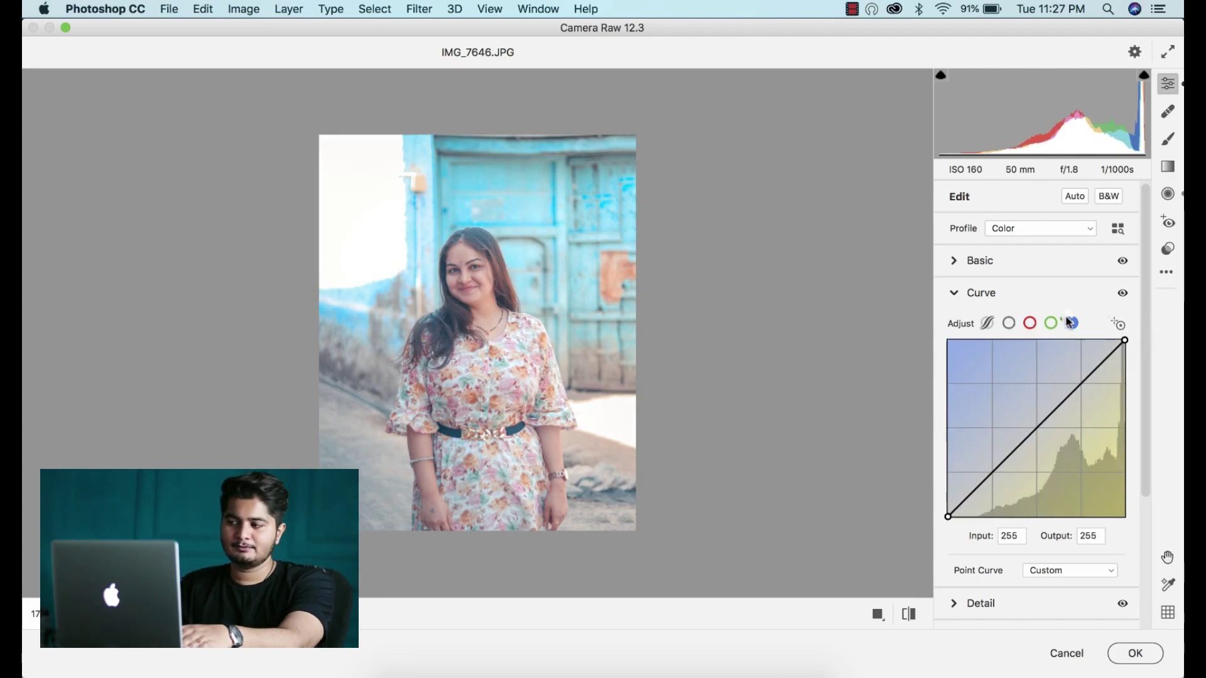
click(991, 473)
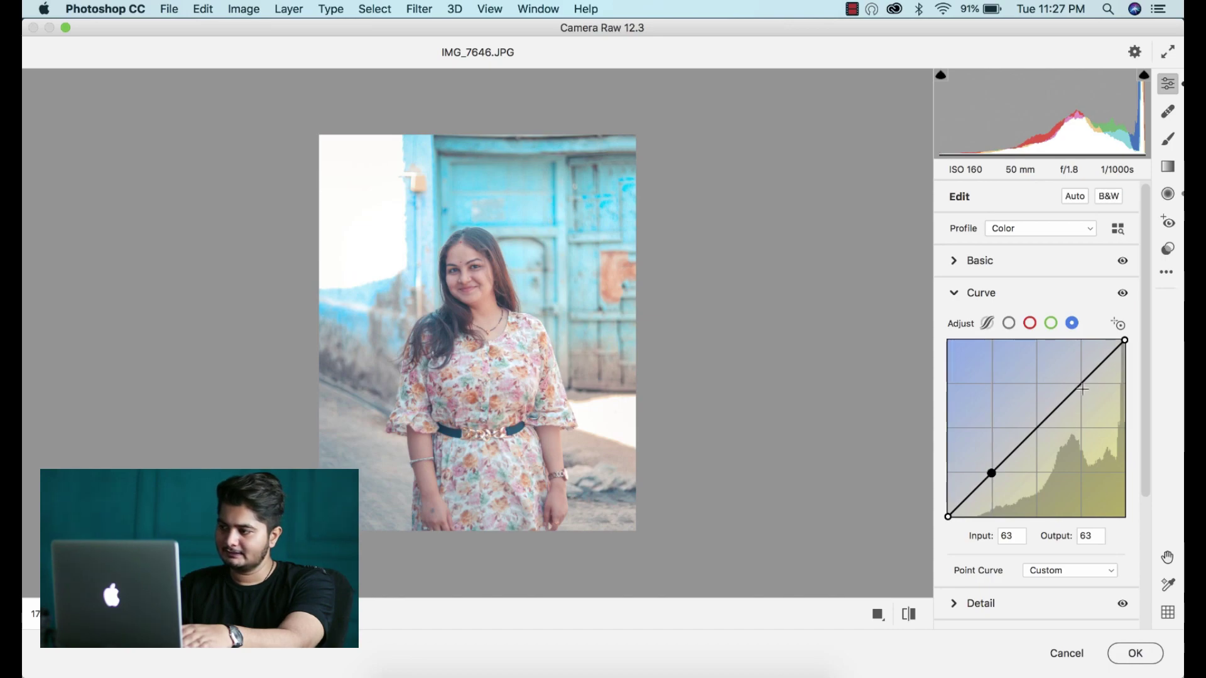
drag(1083, 389, 1082, 387)
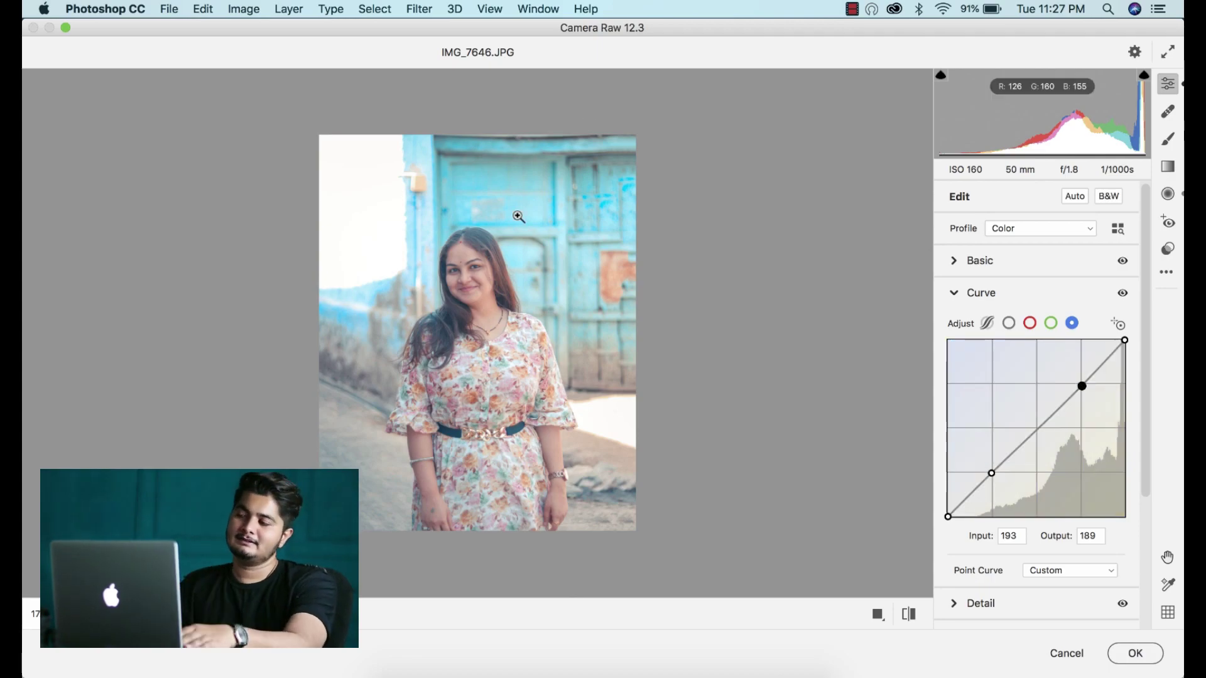
drag(458, 257, 509, 321)
alt+click(508, 321)
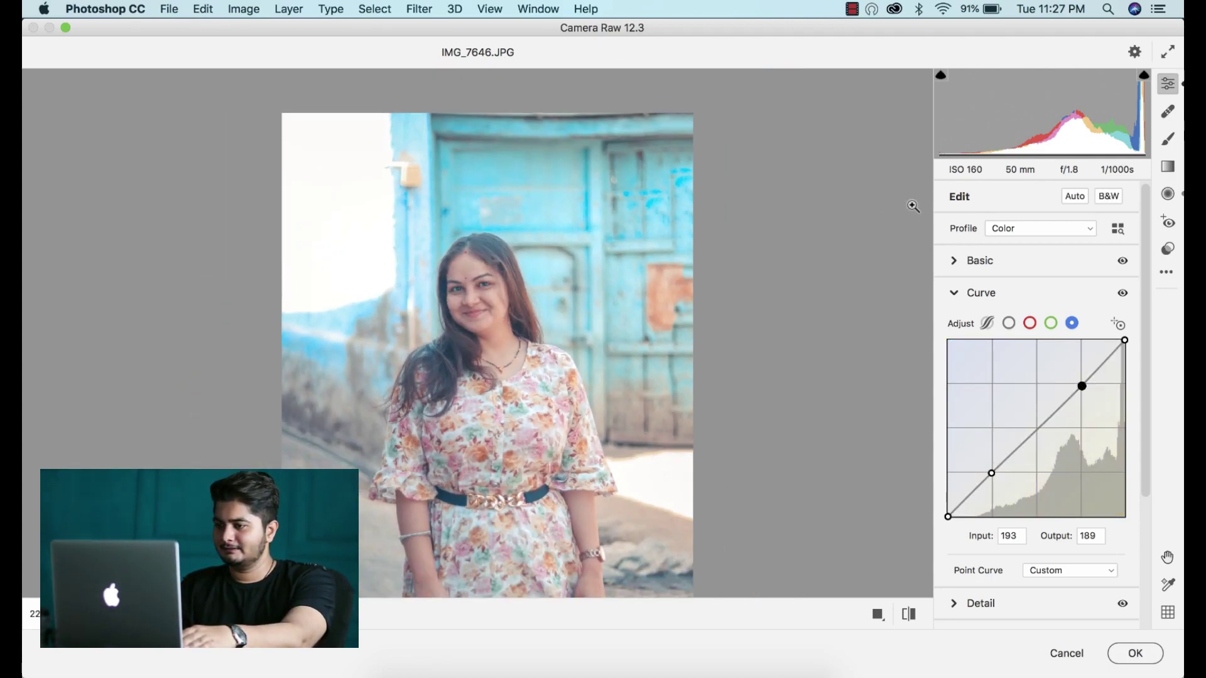
mouse_move(1146, 238)
mouse_down()
mouse_move(1150, 443)
mouse_move(1146, 239)
mouse_up()
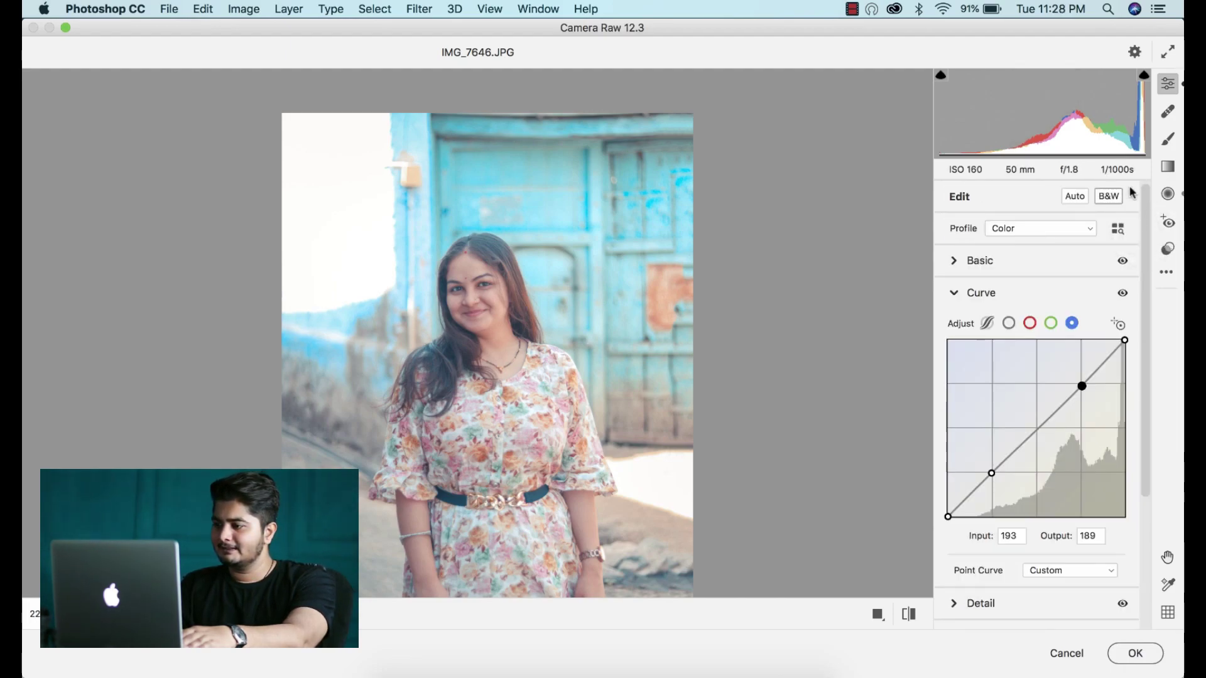
click(1026, 260)
scroll(1026, 301, down, 5)
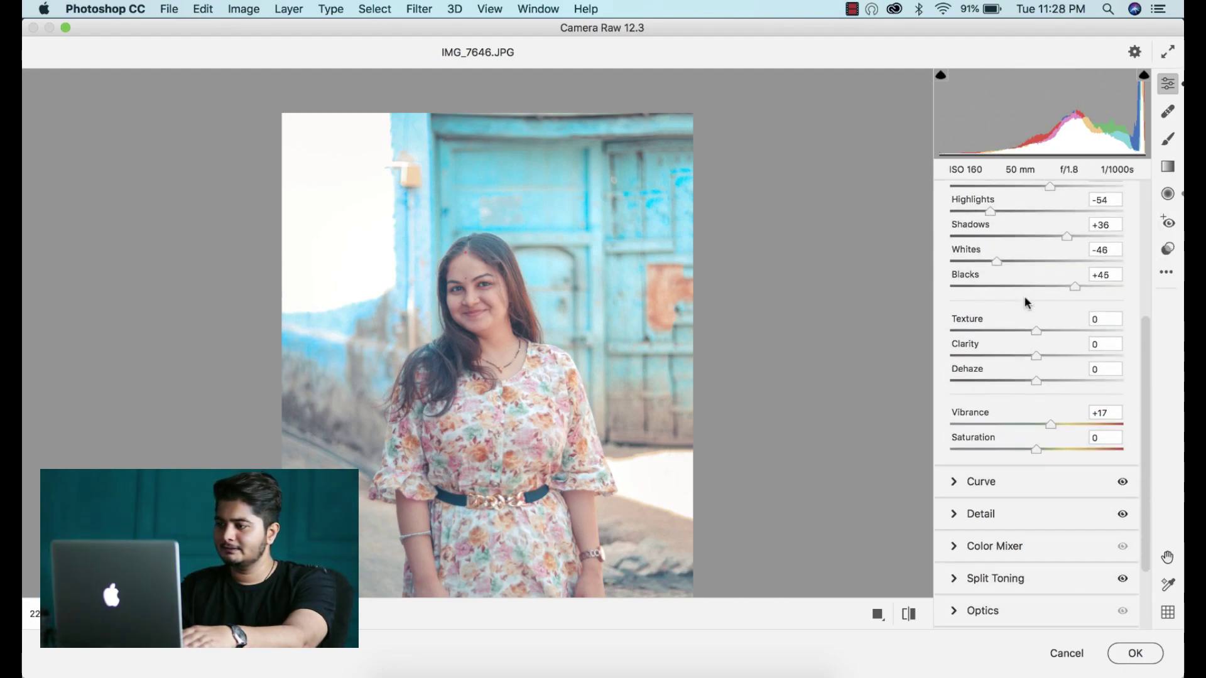
scroll(1120, 492, down, 1)
scroll(1109, 495, down, 3)
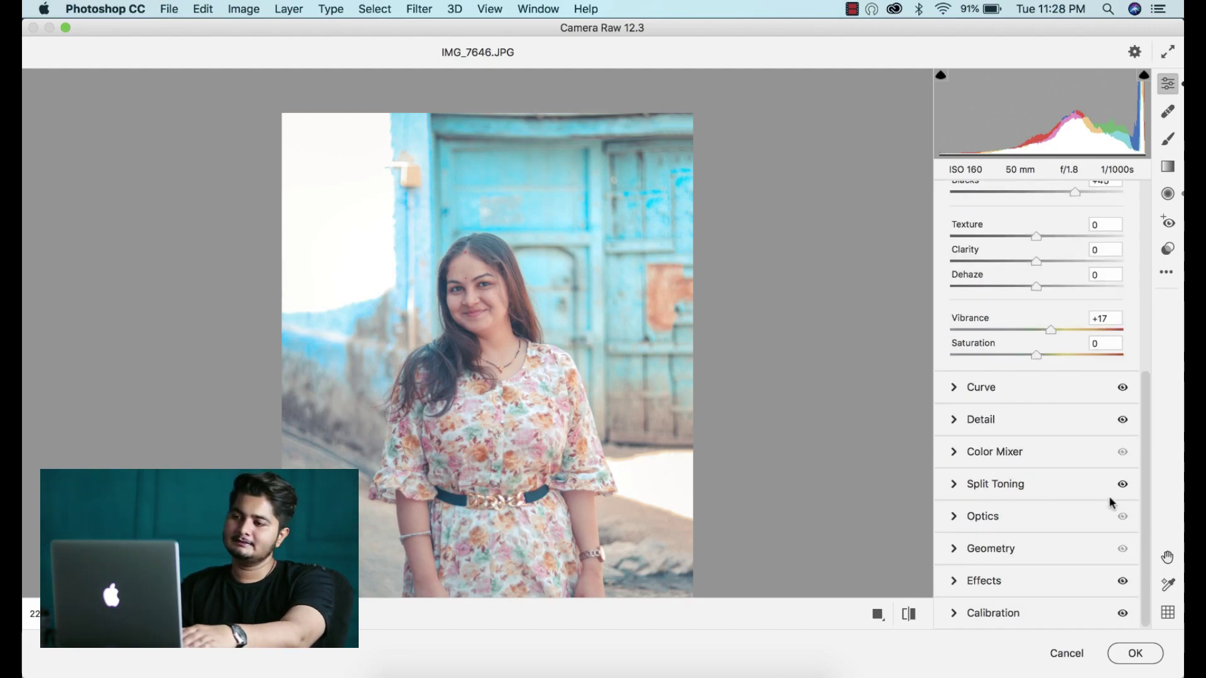
Apply the Camera Raw grade, compare Layer 1 with the original, and make two copies of it.
click(1135, 652)
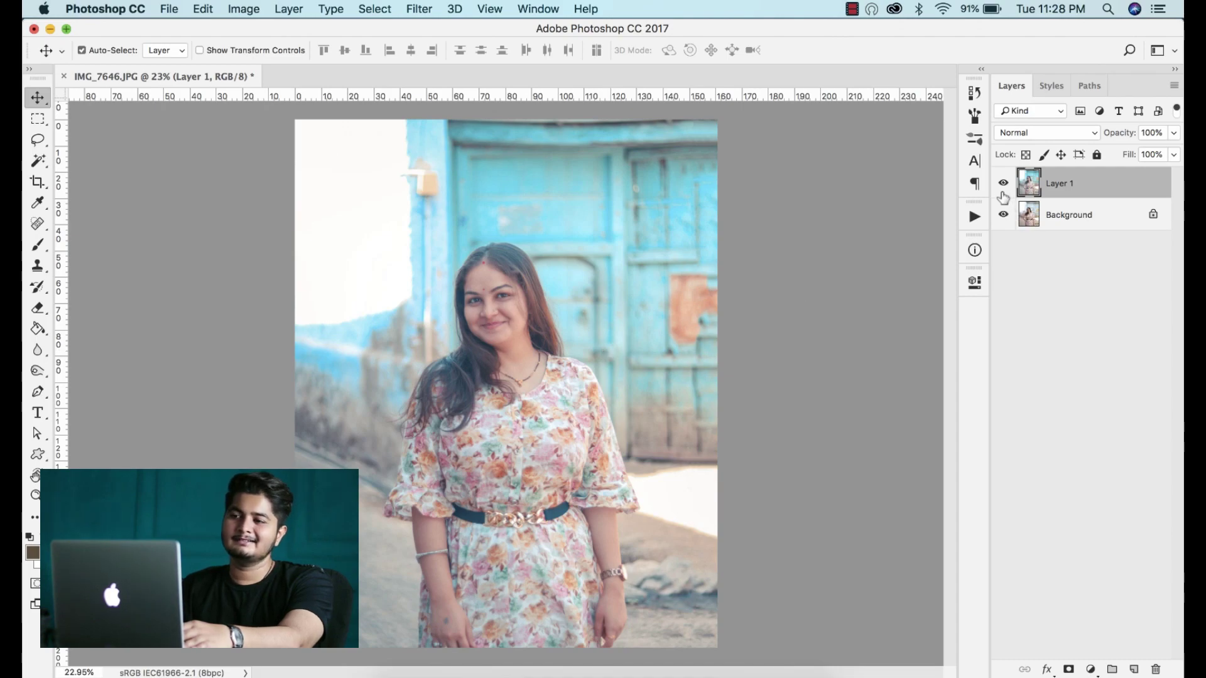
click(1003, 187)
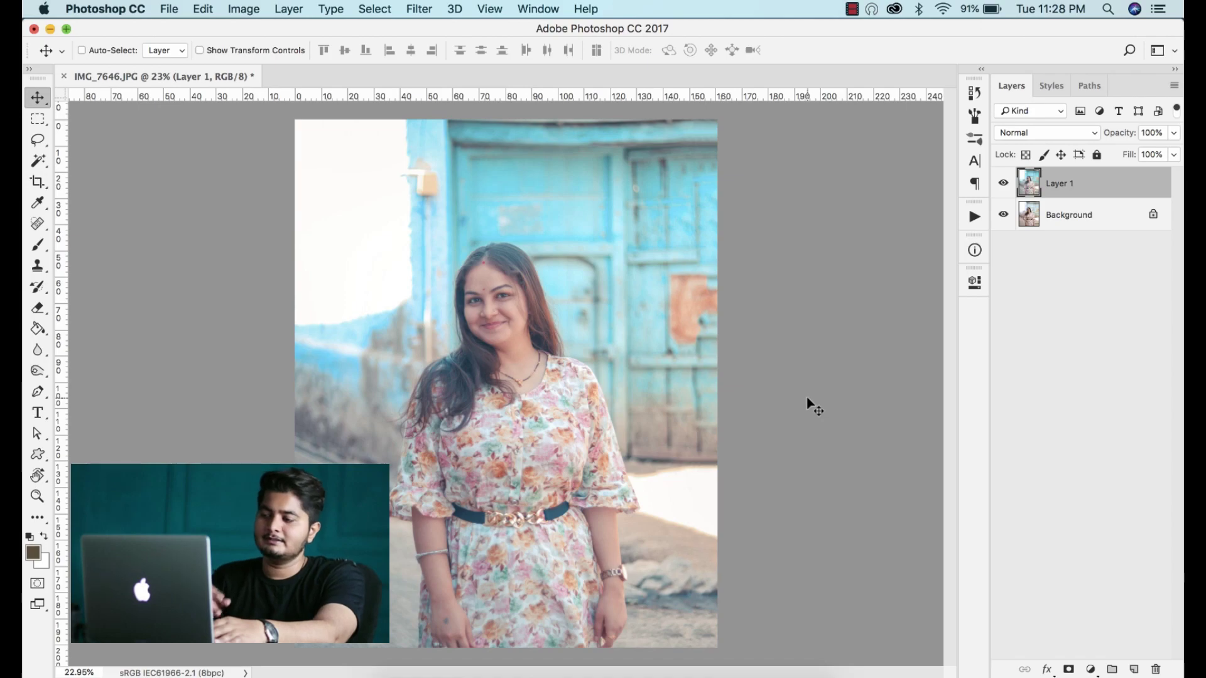
key(super+j)
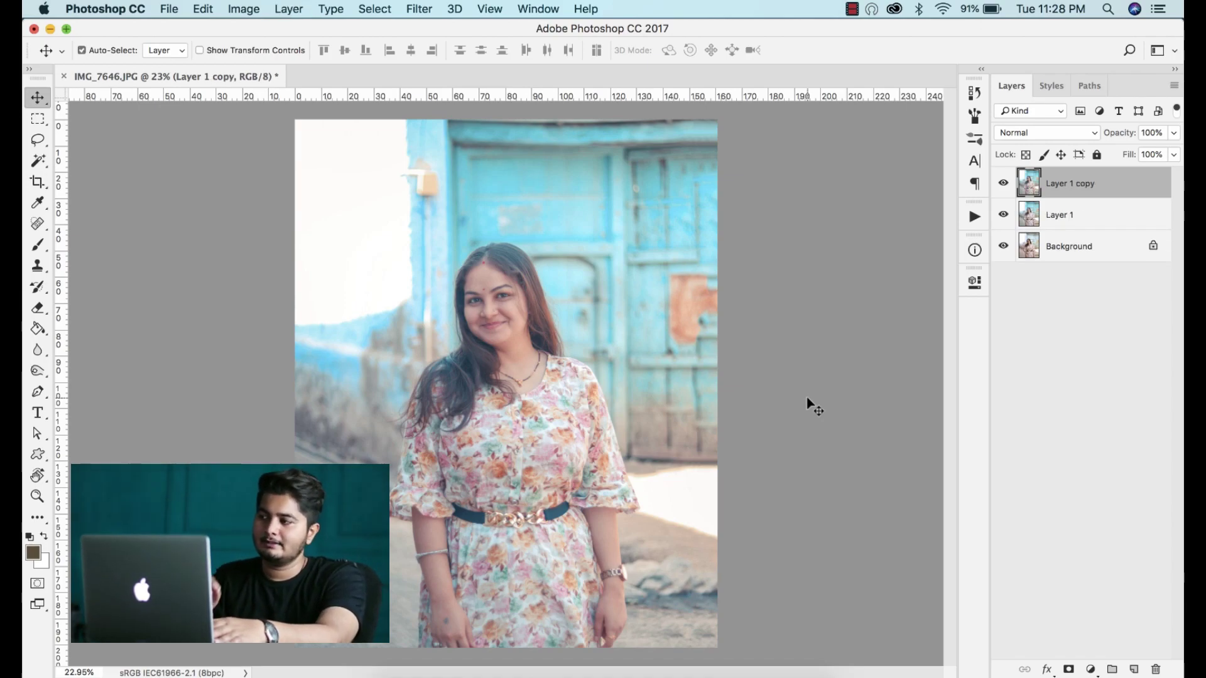
key(super+j)
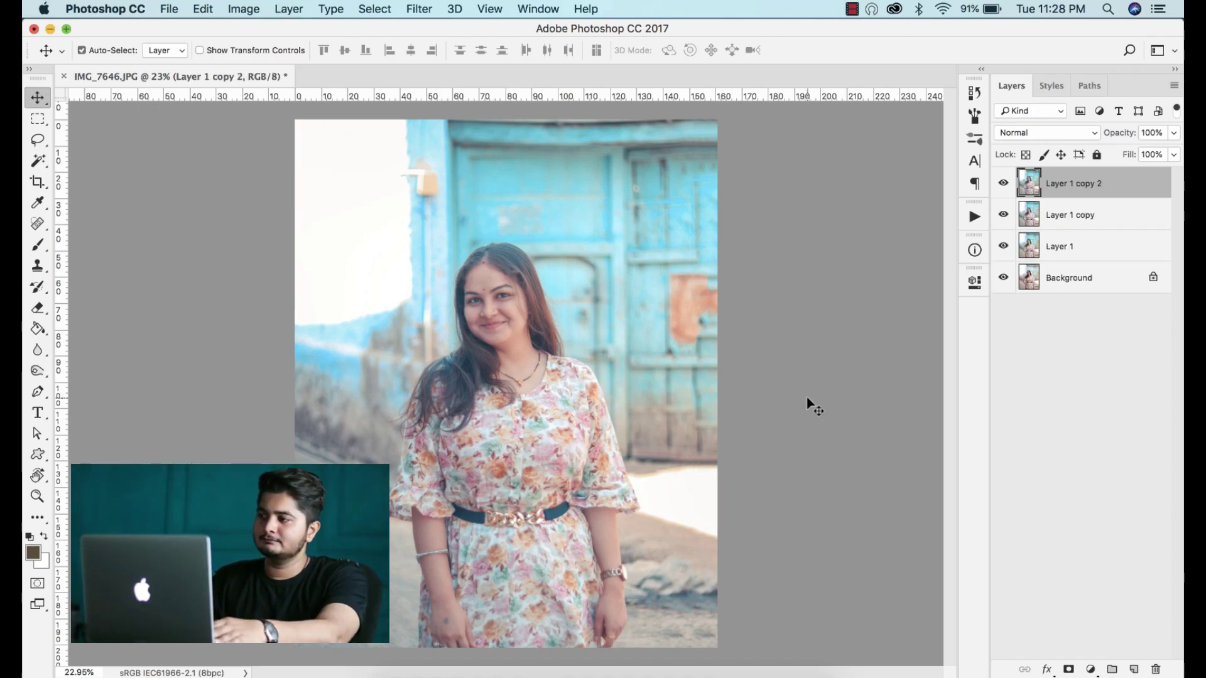
Set Layer 1 copy to Screen and limit its effect with an Underlying Layer Blend If range.
double_click(1061, 209)
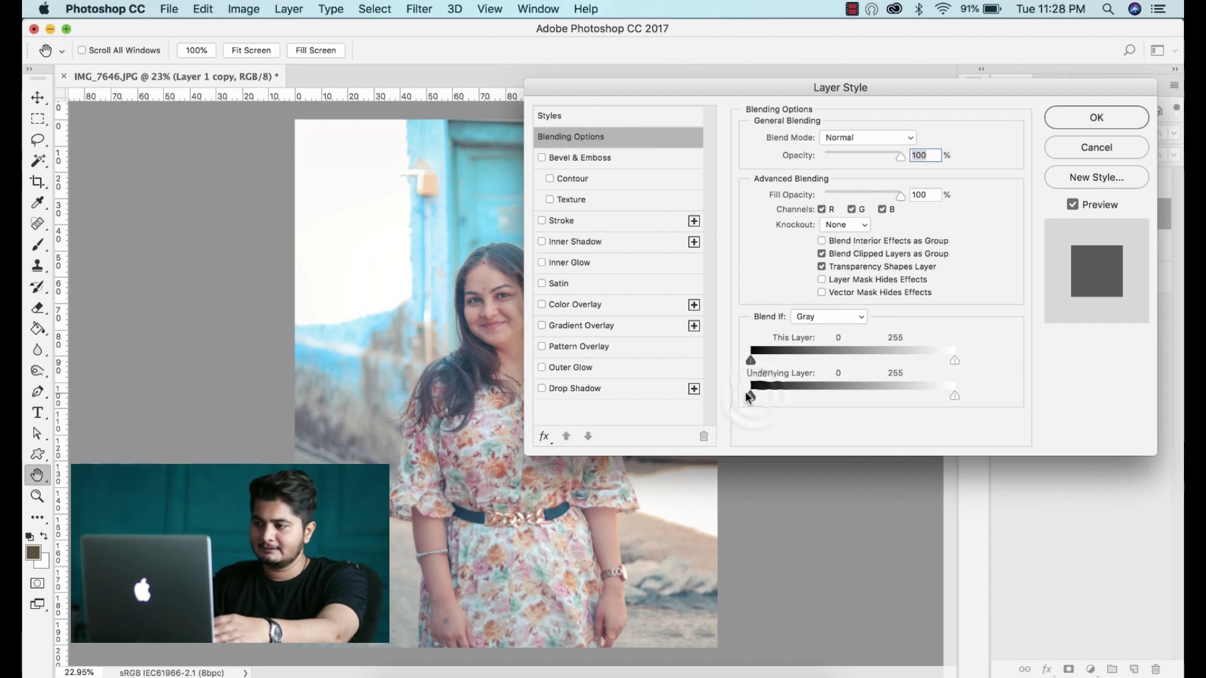
drag(750, 396, 921, 395)
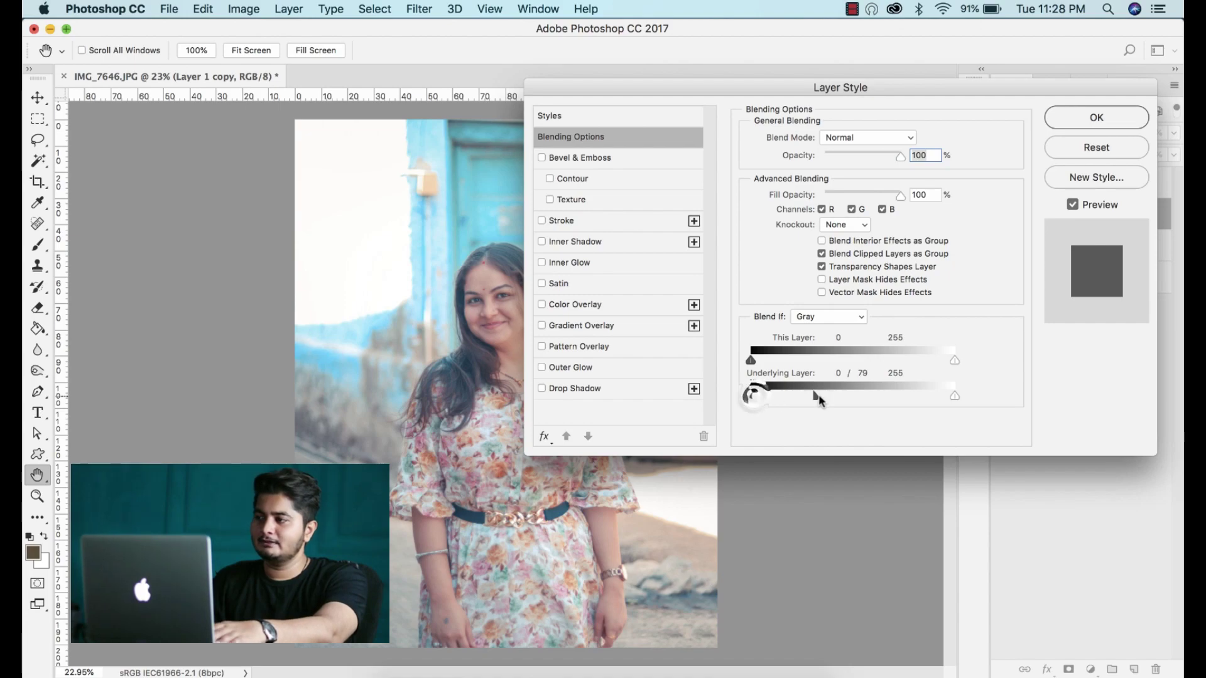
key(Return)
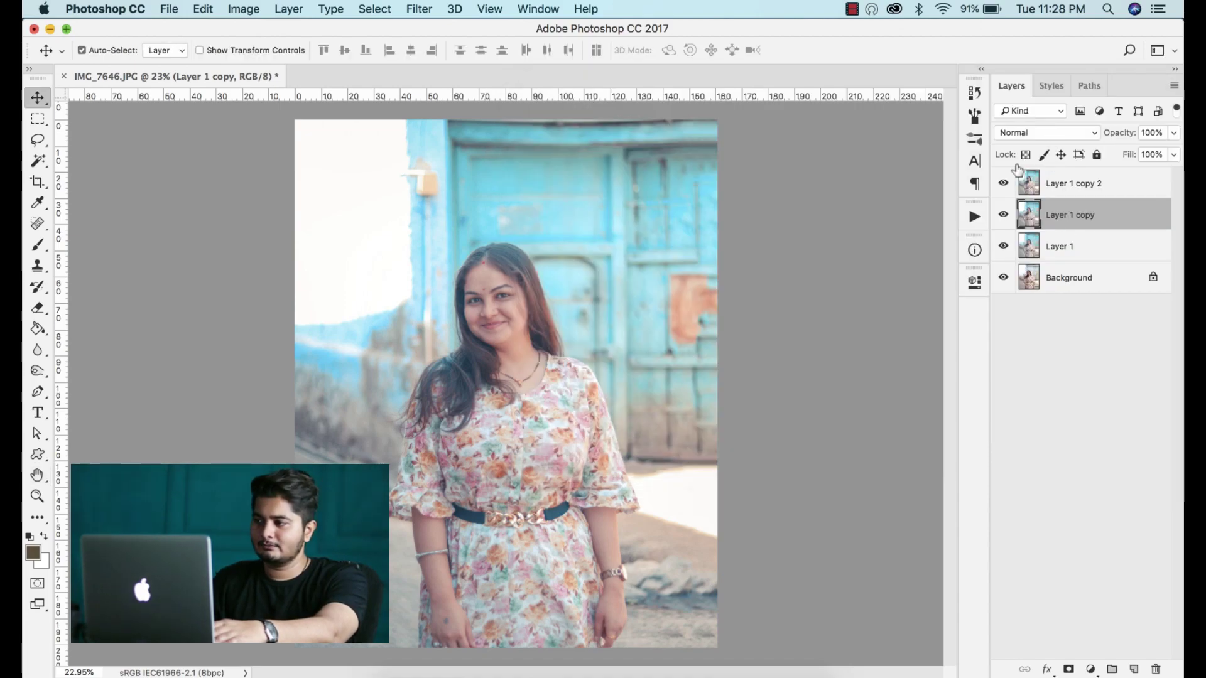
click(1015, 136)
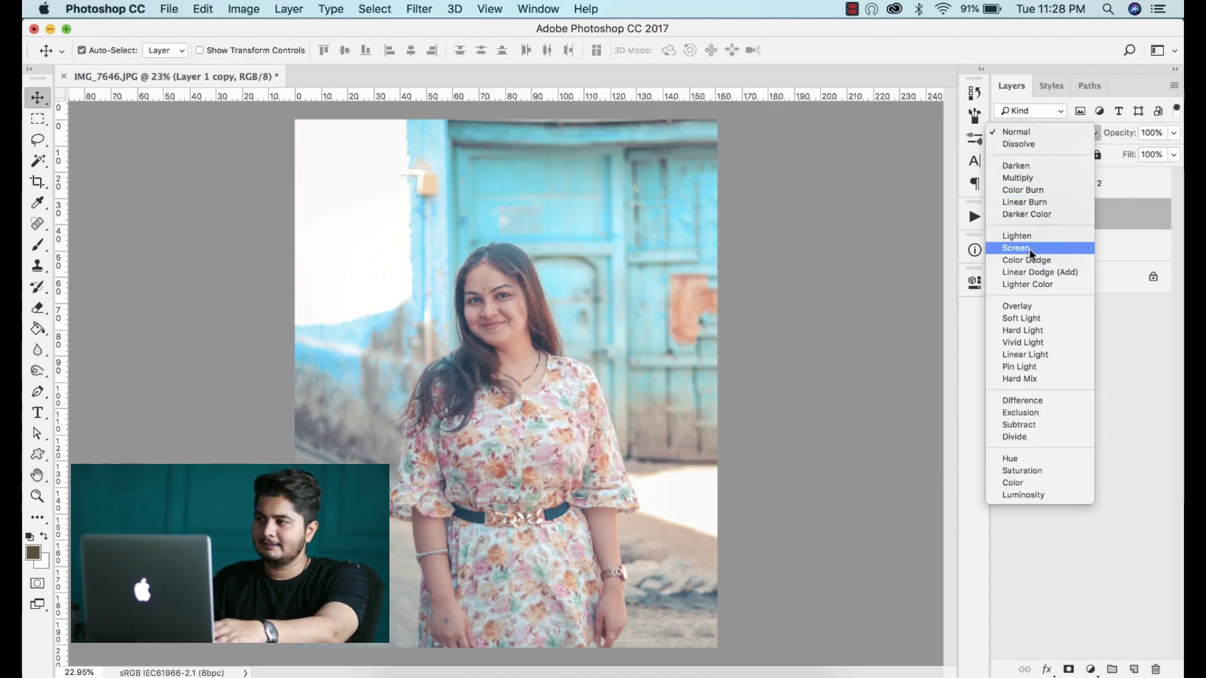
click(1085, 248)
right_click(1098, 220)
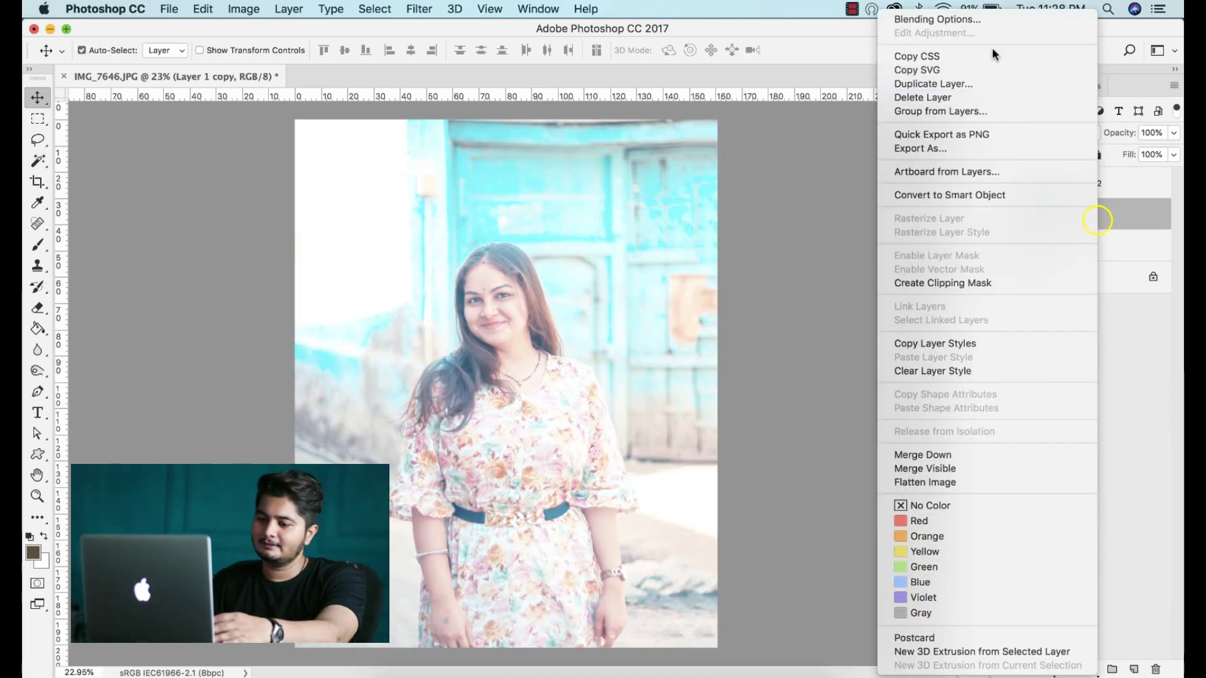
click(987, 20)
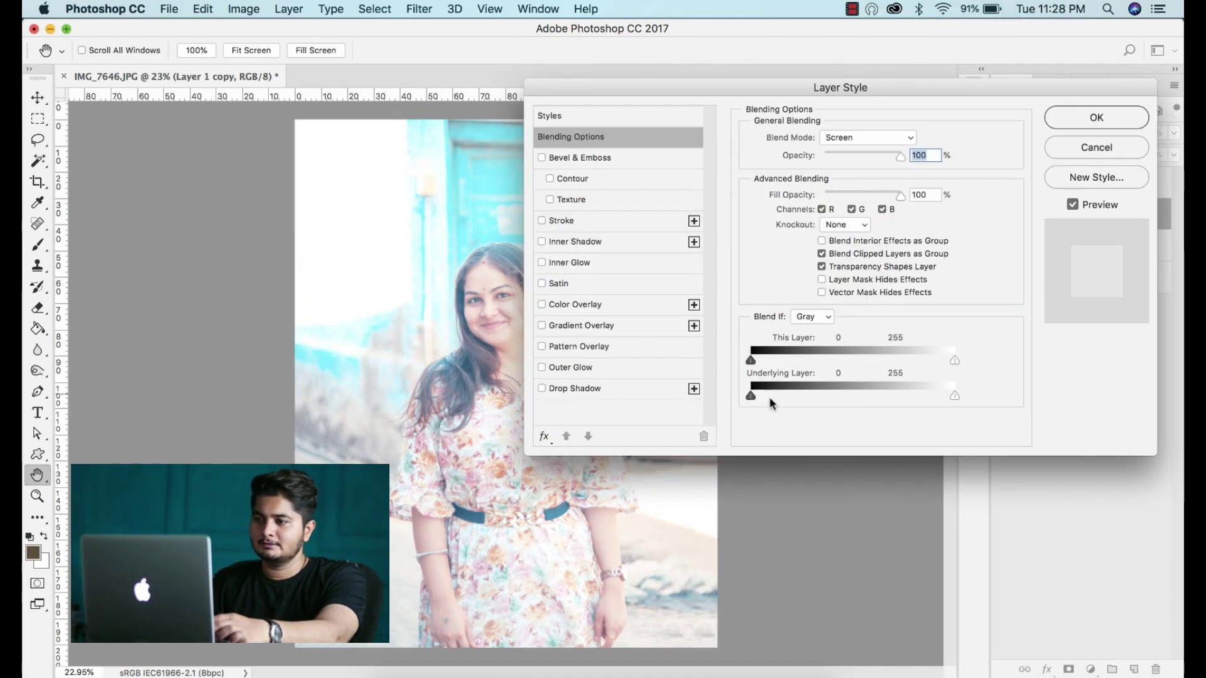
drag(758, 398, 955, 402)
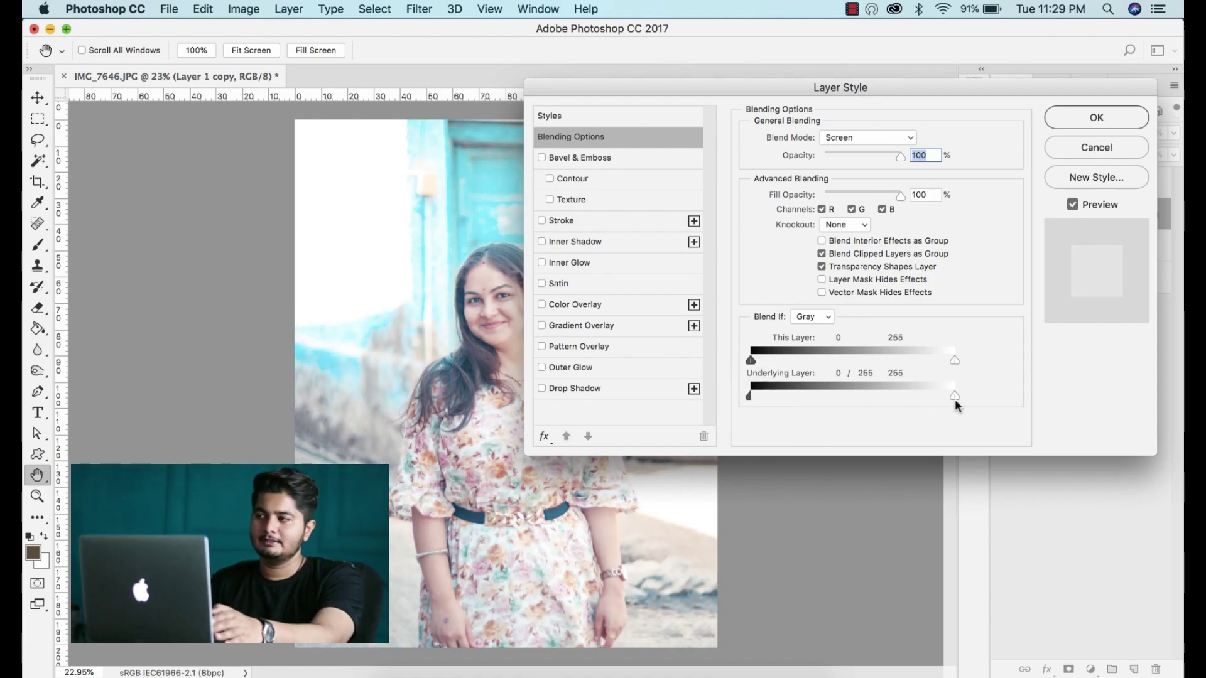
click(1096, 117)
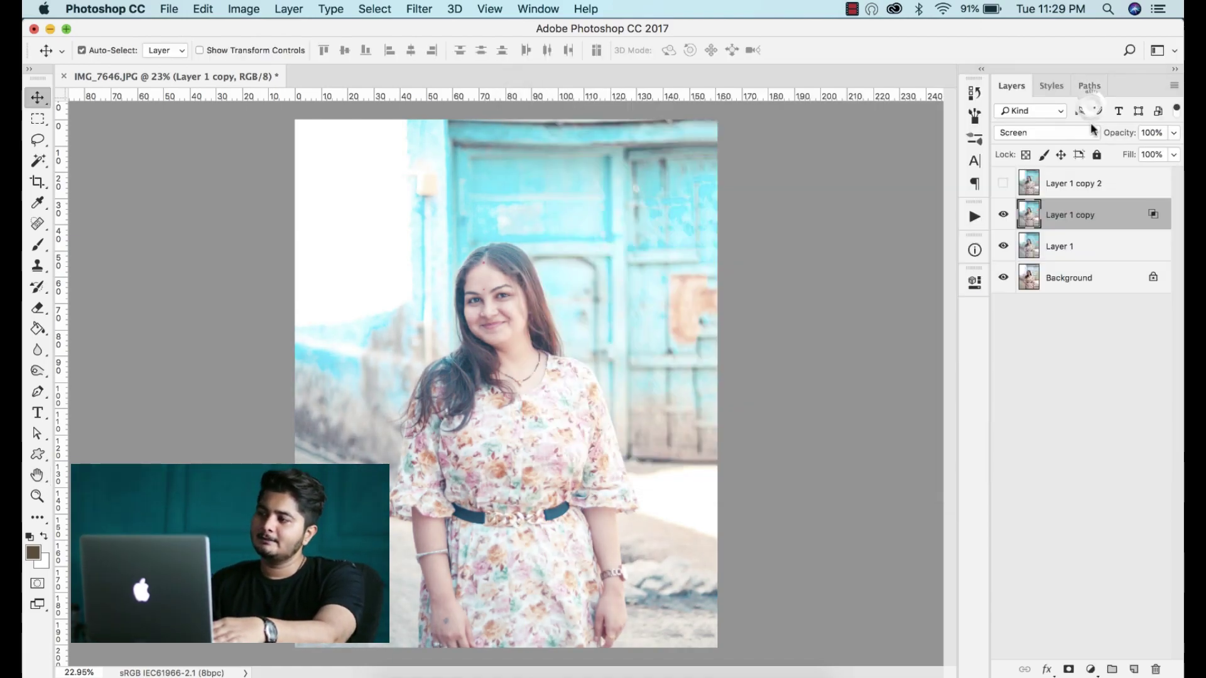
Show Layer 1 copy 2, set it to Multiply, and feather its Underlying Layer Blend If slider.
click(1004, 183)
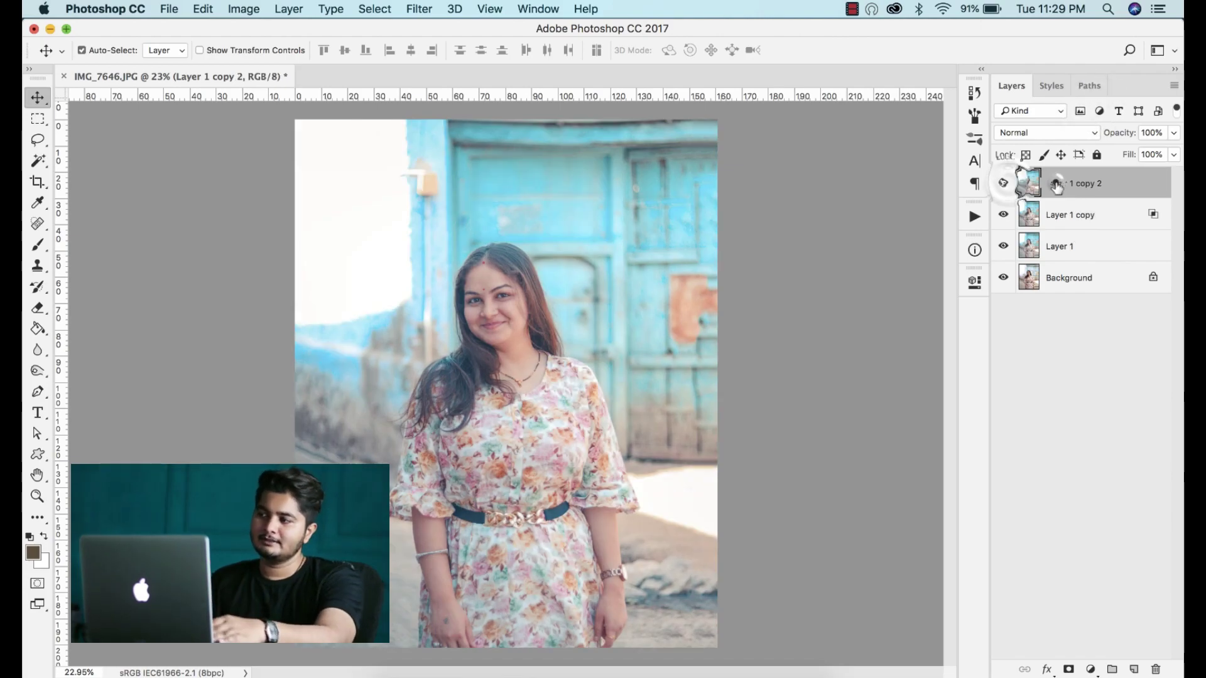
click(1031, 132)
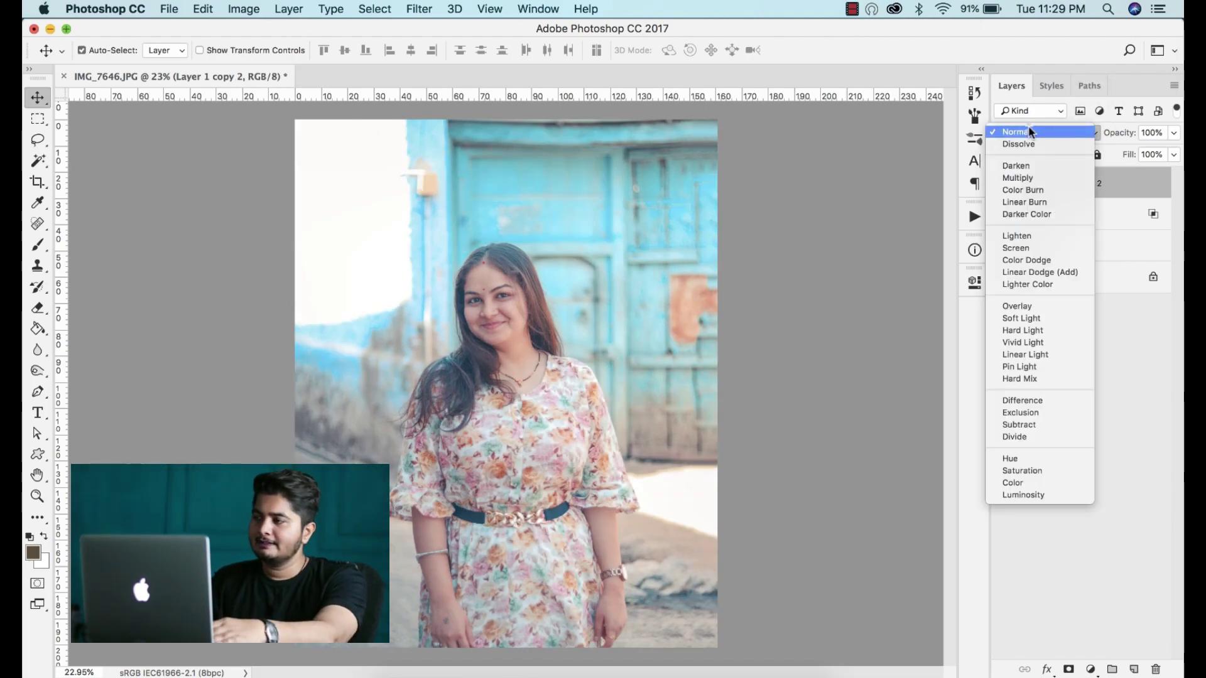
click(1033, 173)
right_click(1051, 169)
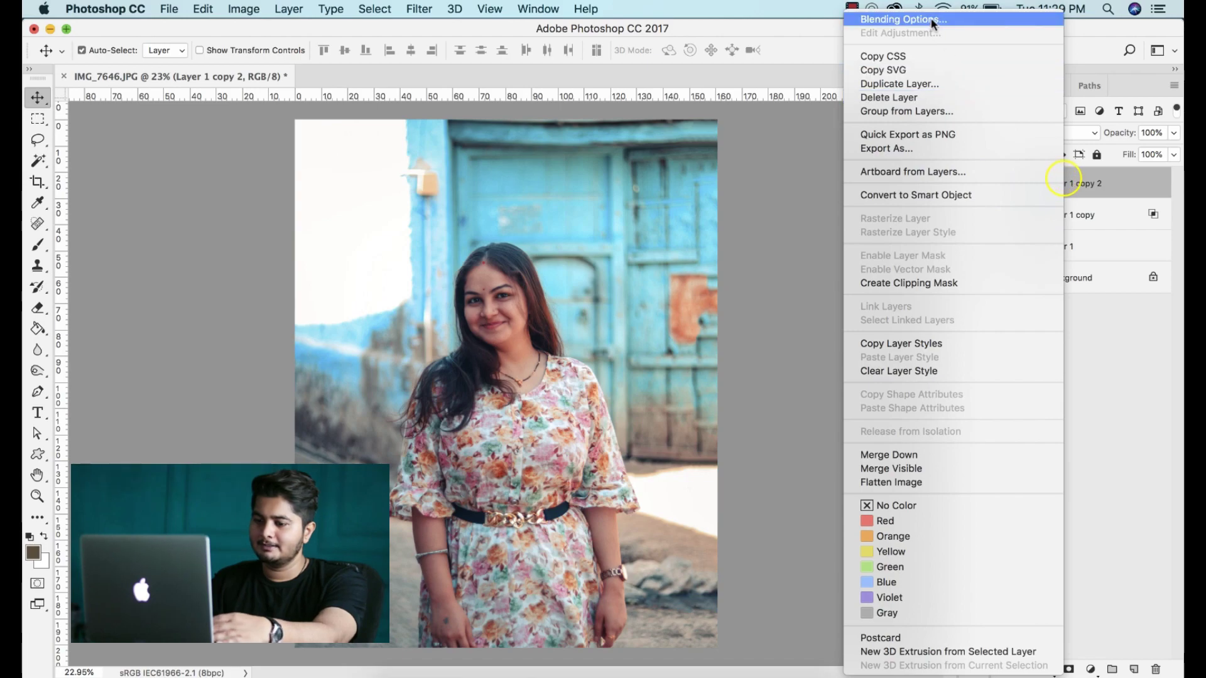
click(904, 20)
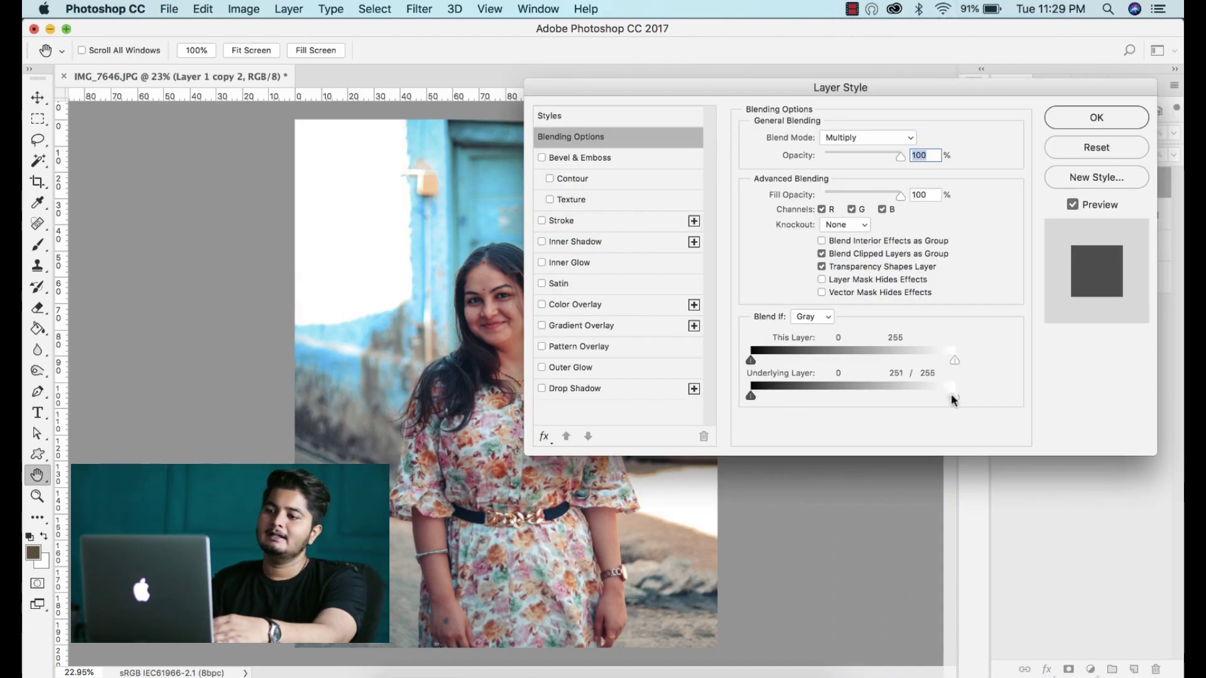
drag(954, 400, 752, 398)
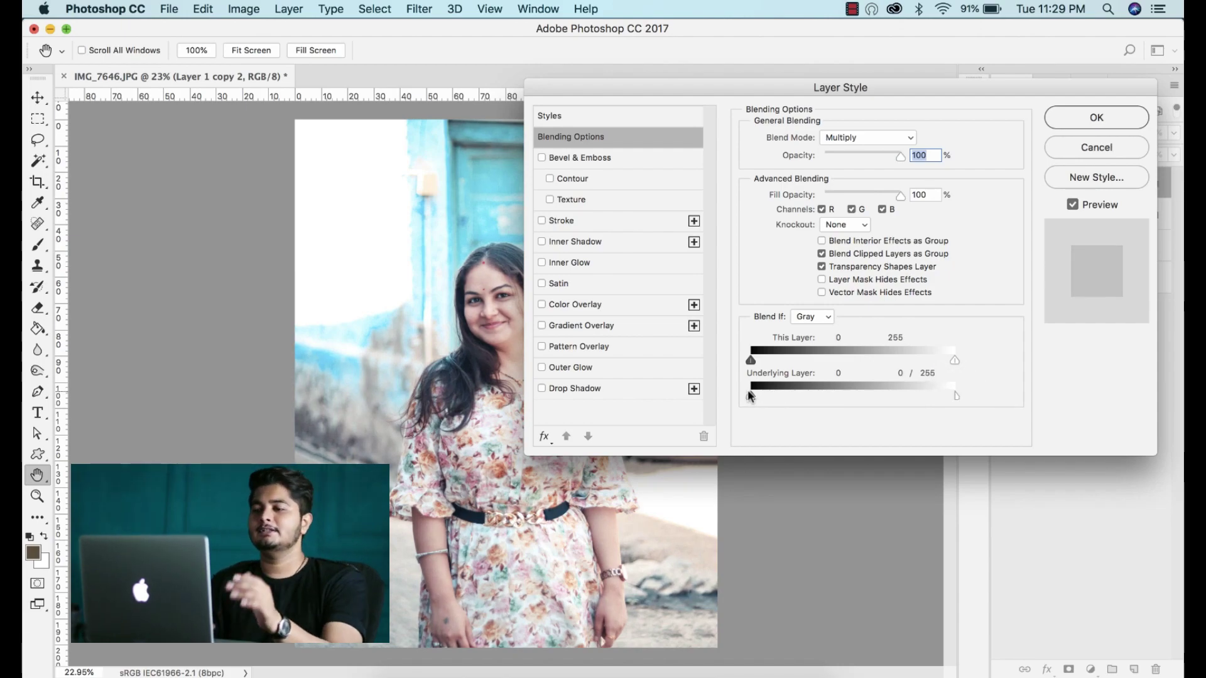
click(1096, 117)
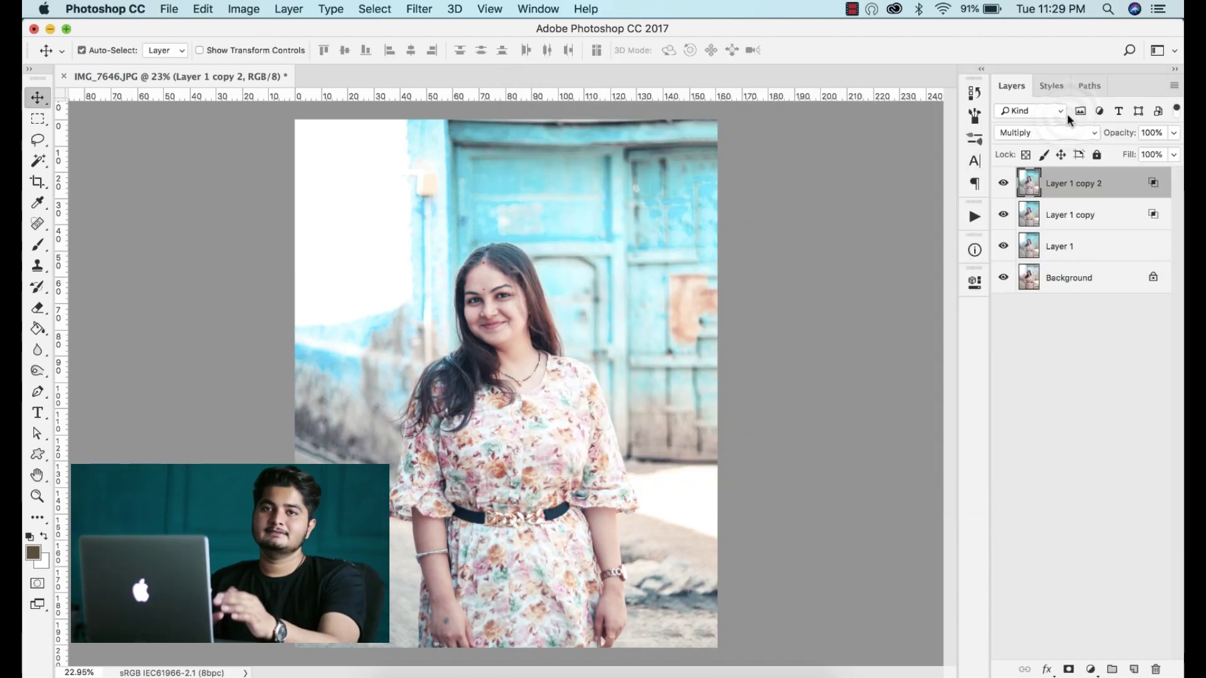
Group Layer 1 copy and Layer 1 copy 2 into Group 1 and add a white layer mask.
shift+click(1078, 224)
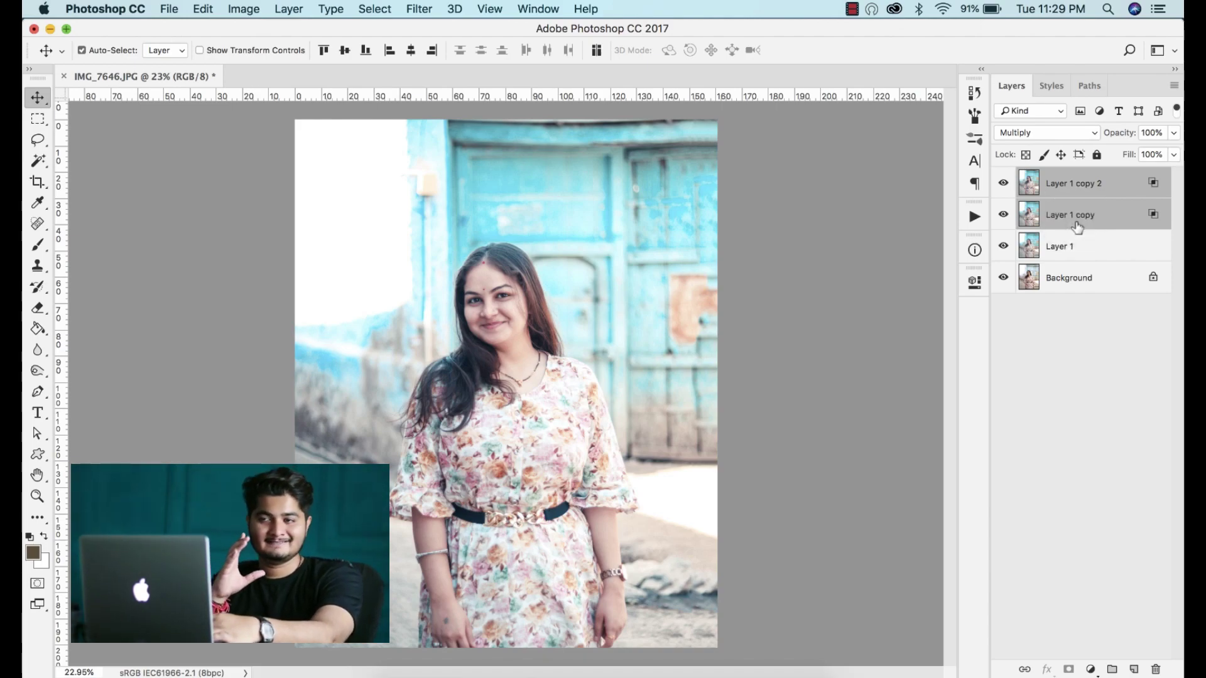
key(ctrl+g)
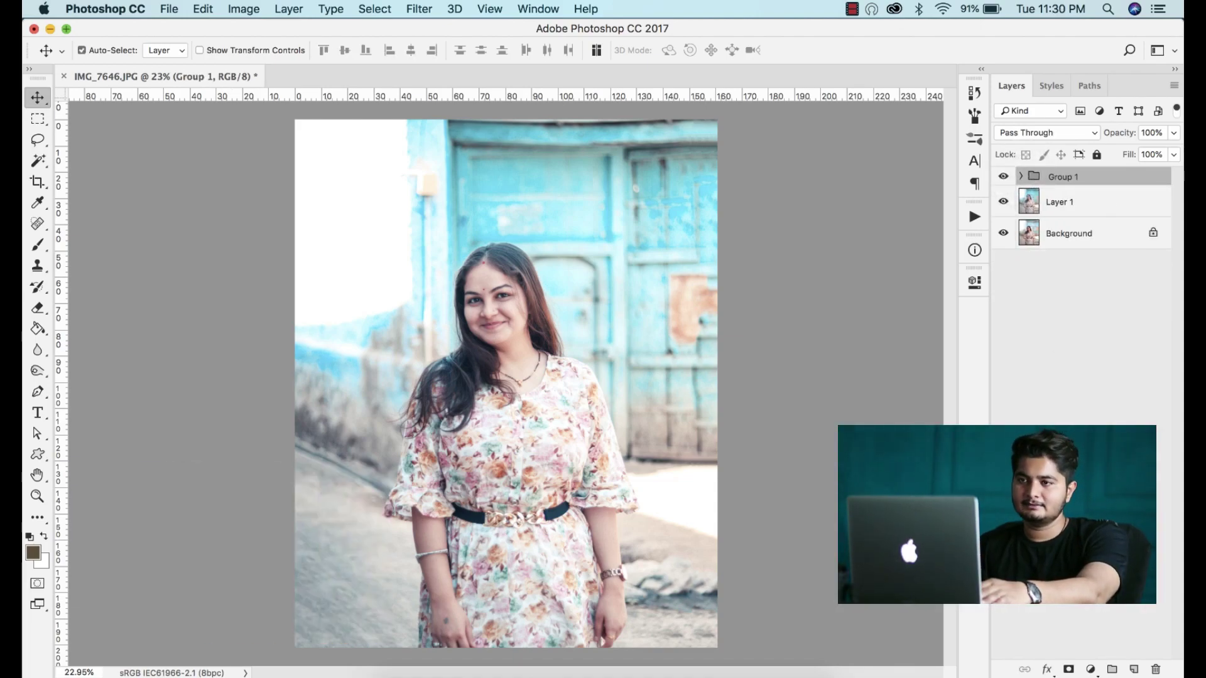
click(1068, 670)
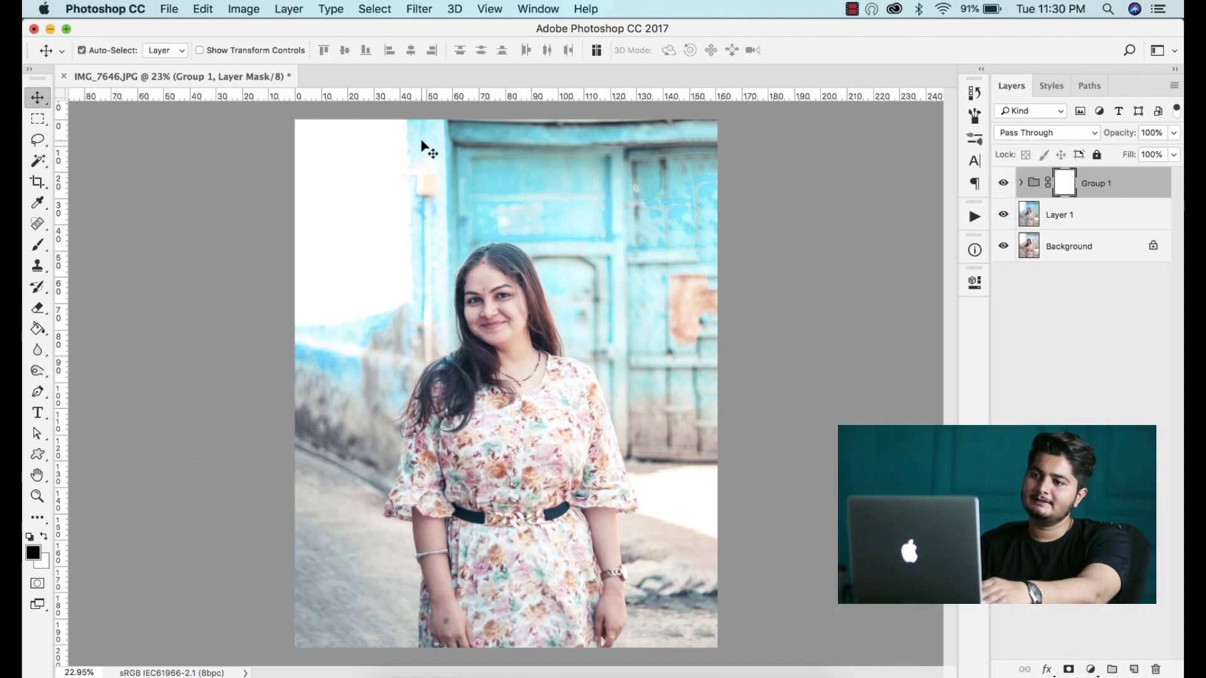
Fill Group 1's mask from Layer 1 with Apply Image, then toggle the group to compare.
click(256, 7)
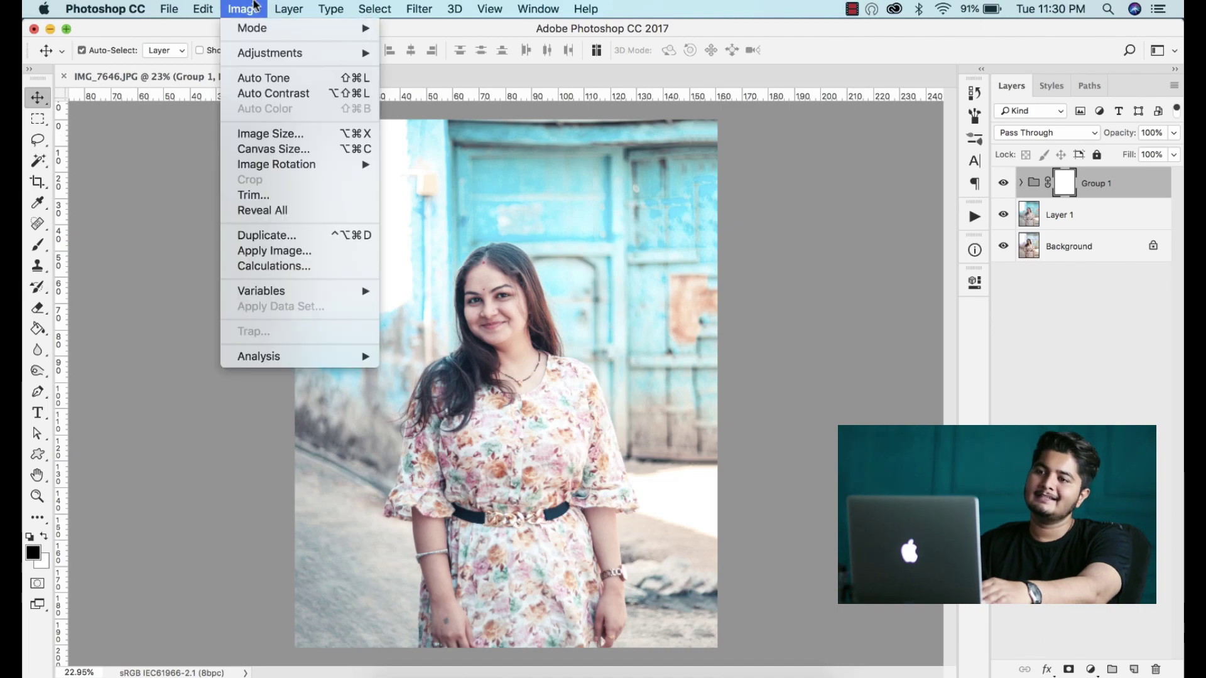
click(276, 251)
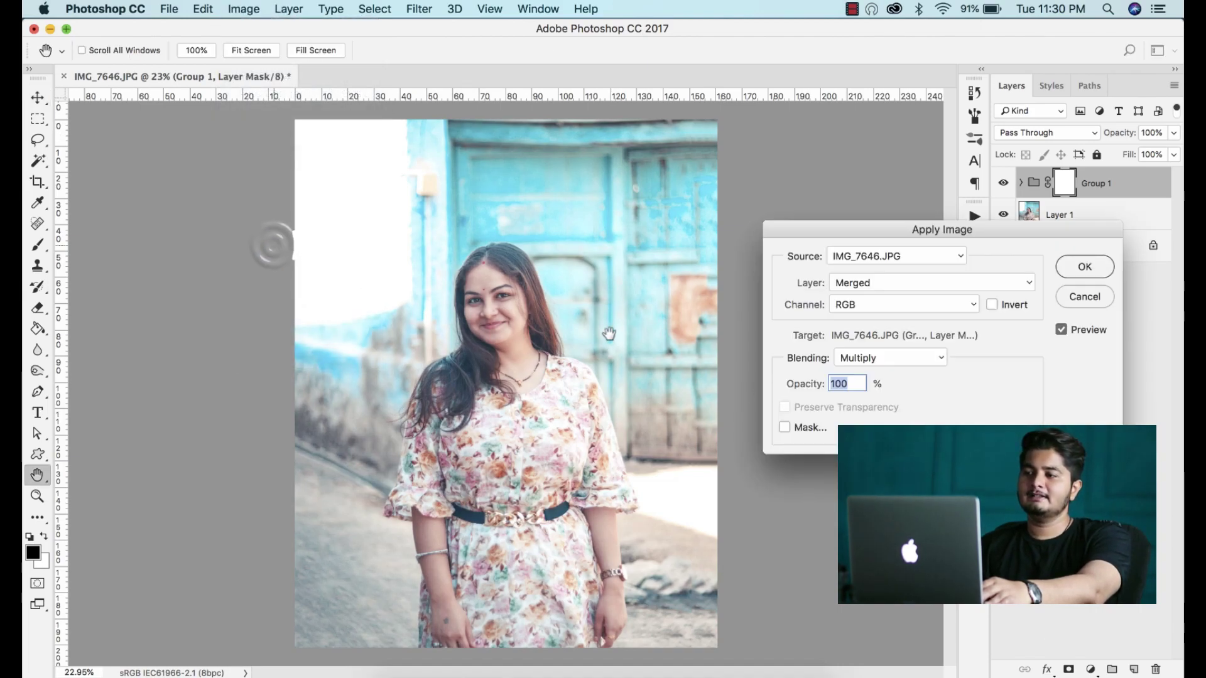
click(868, 291)
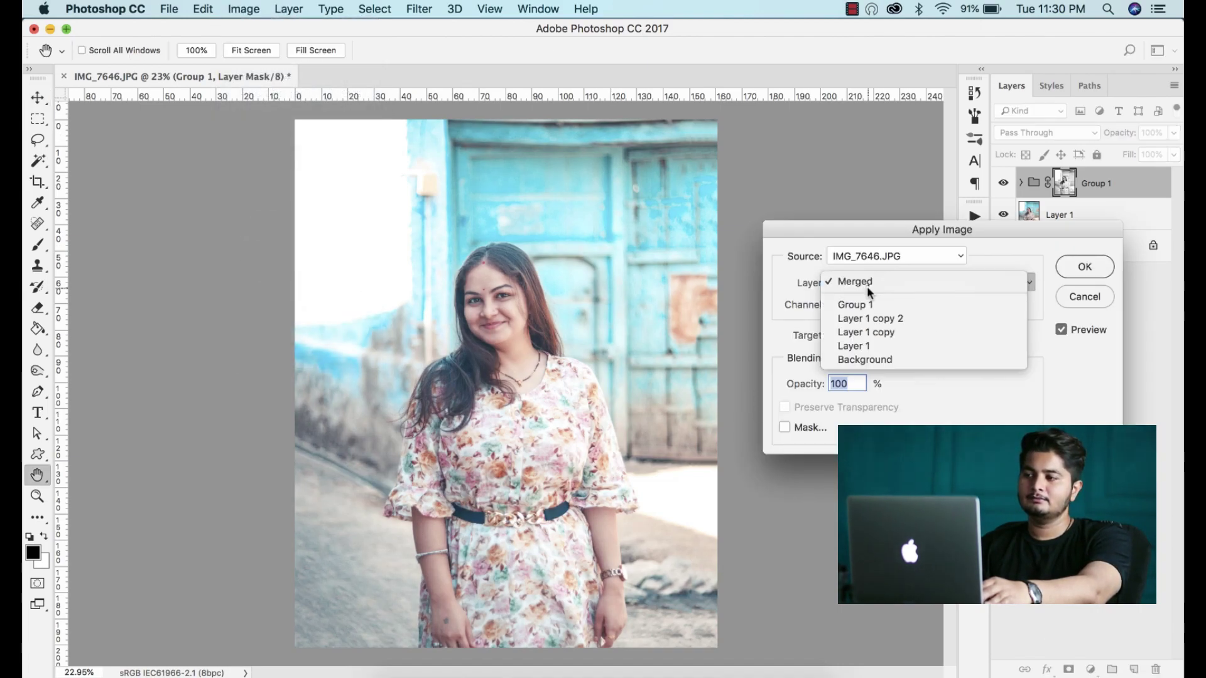
click(868, 346)
click(1078, 271)
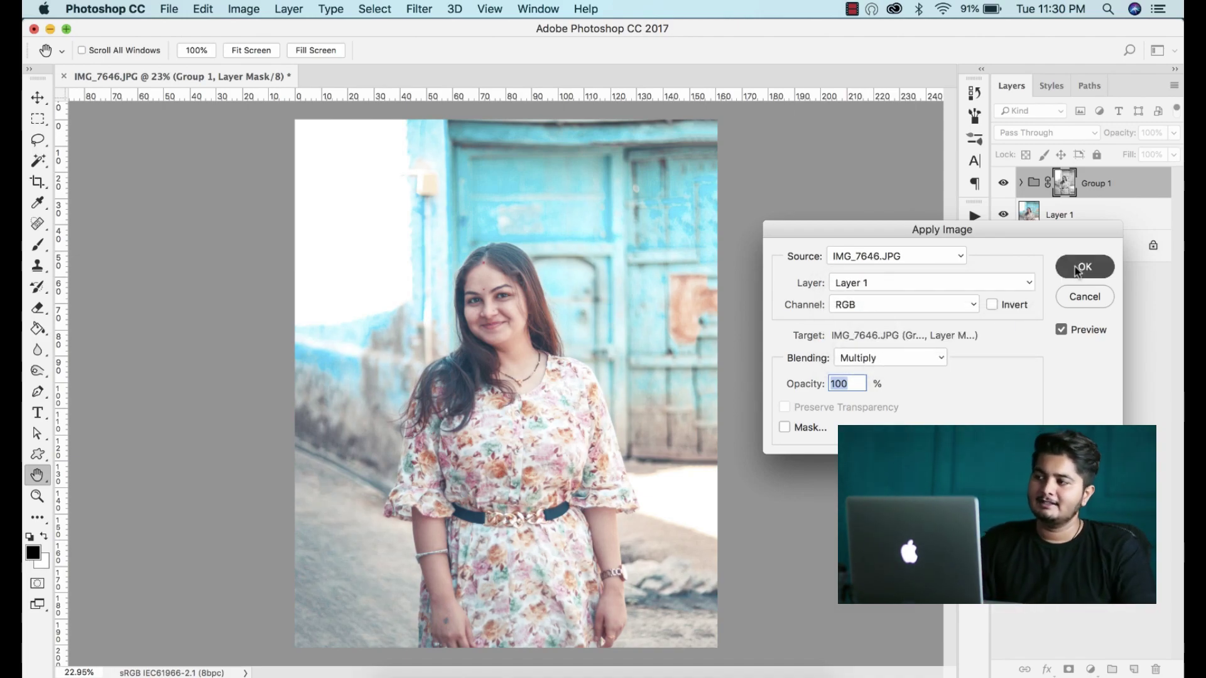
key(v)
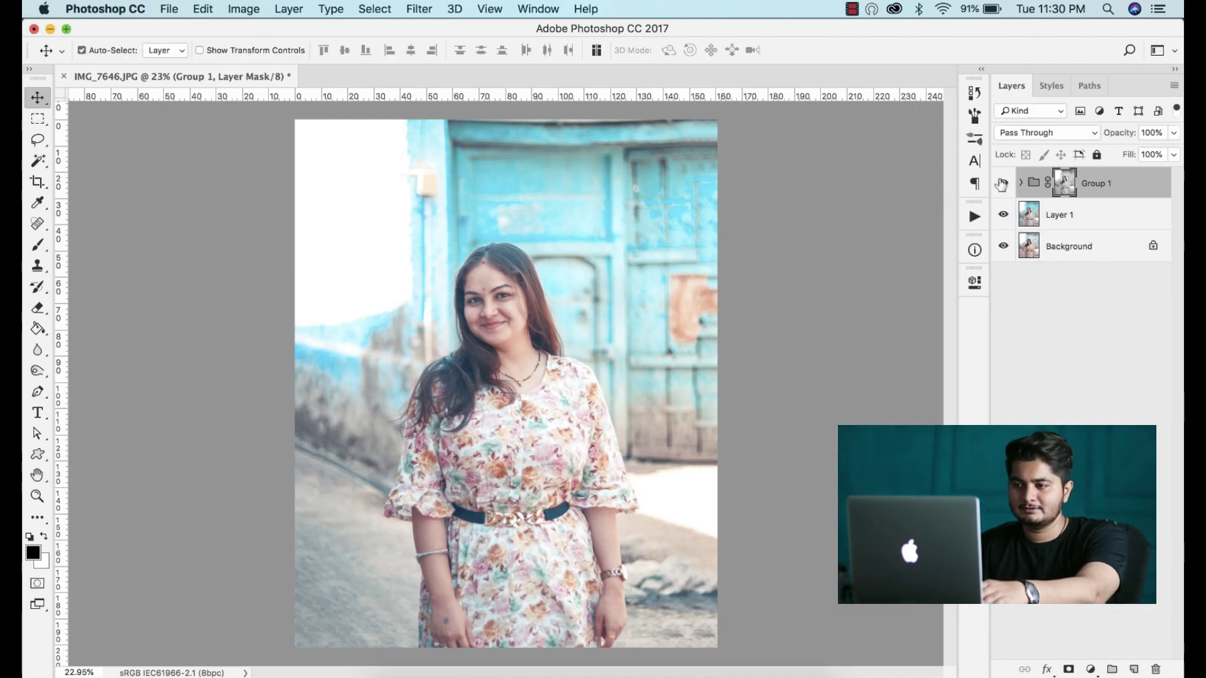
click(1002, 184)
Toggle Group 1 off and on to compare, then zoom out to see more of the photo.
click(1002, 183)
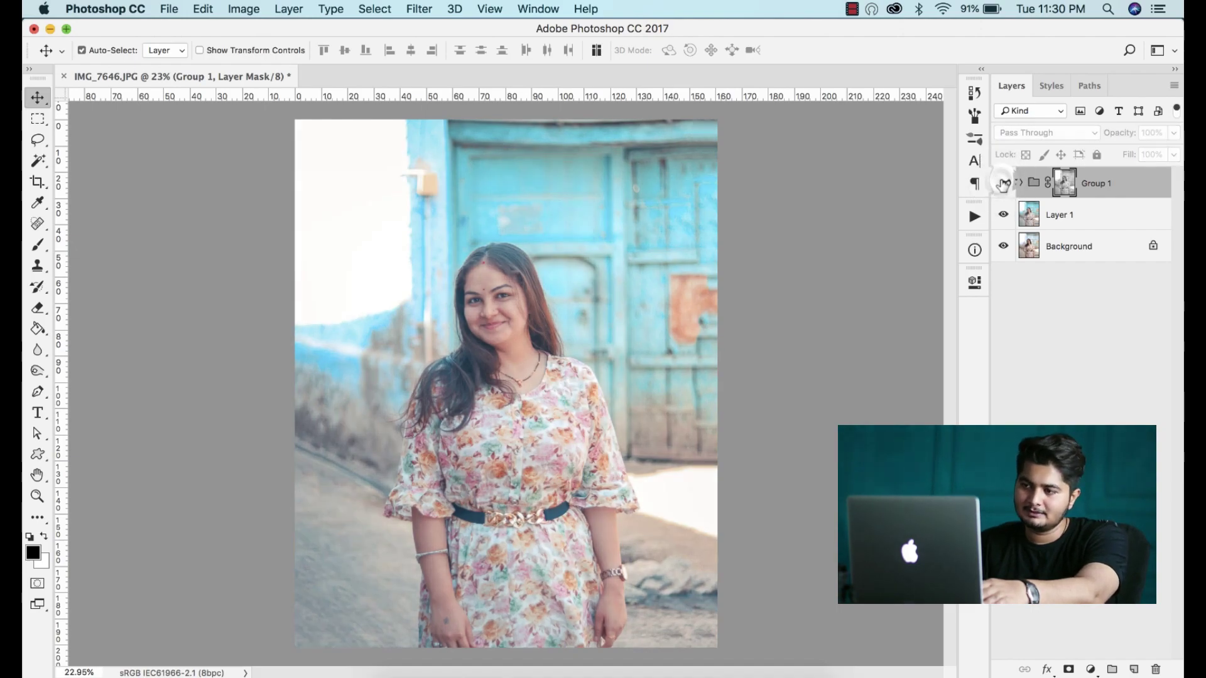
scroll(541, 277, up, 1)
scroll(541, 276, up, 3)
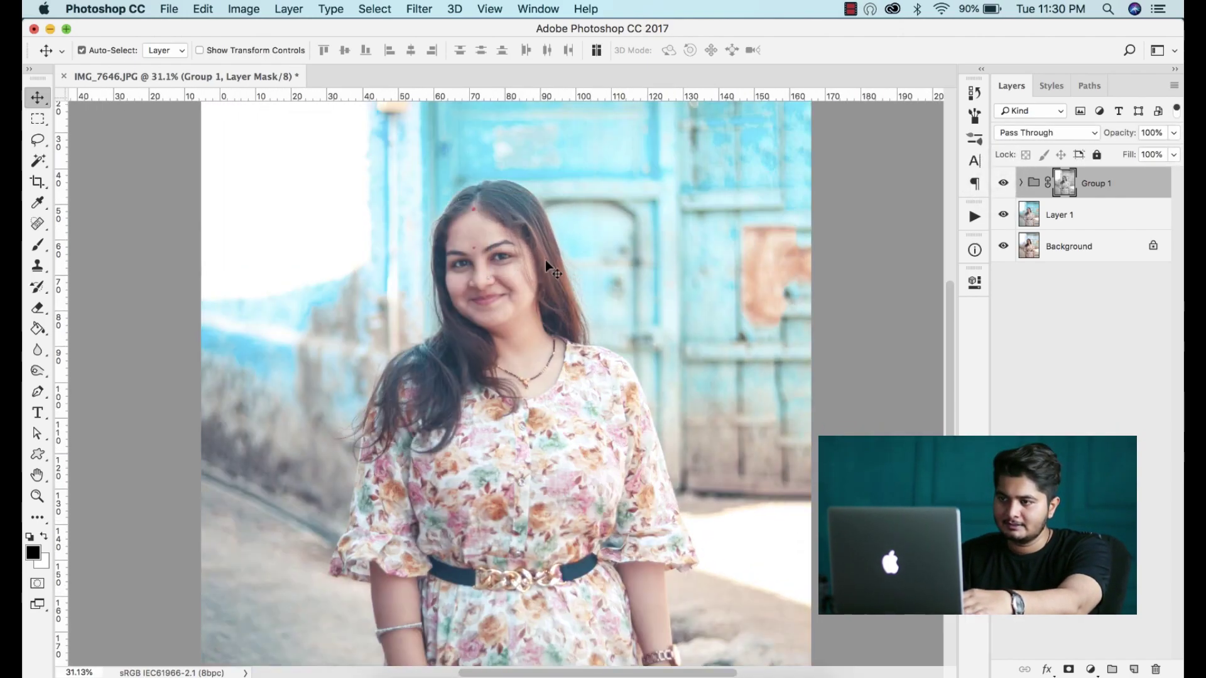
click(1003, 184)
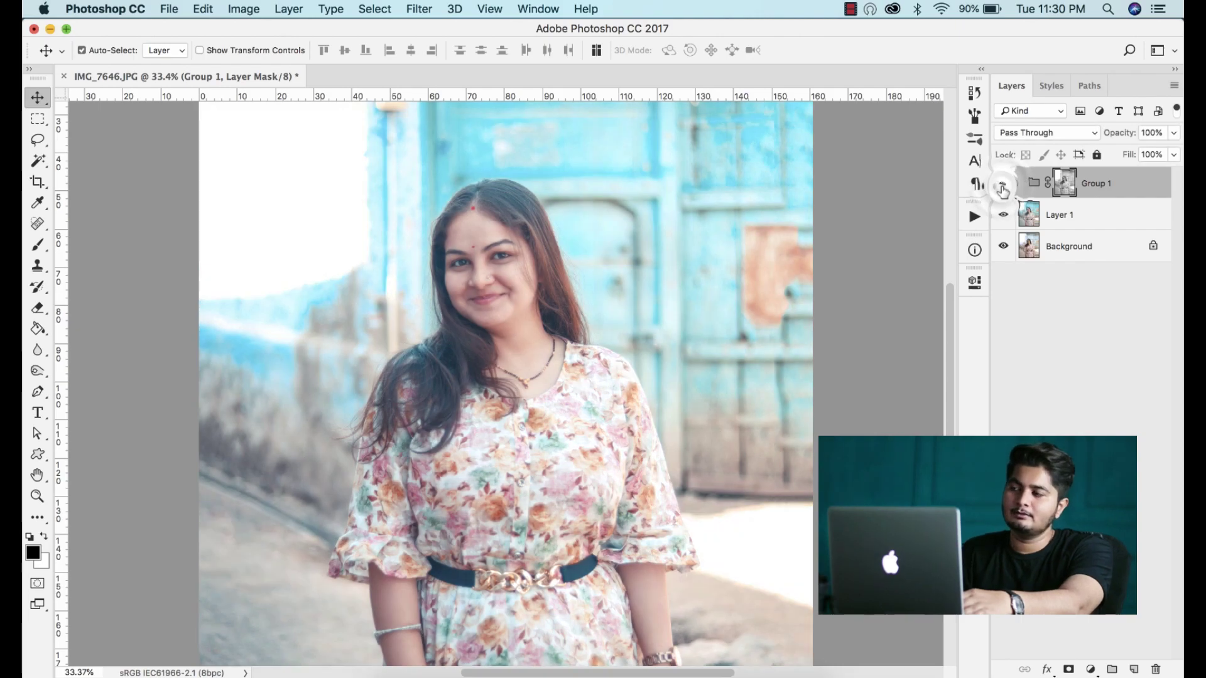
key(super+minus)
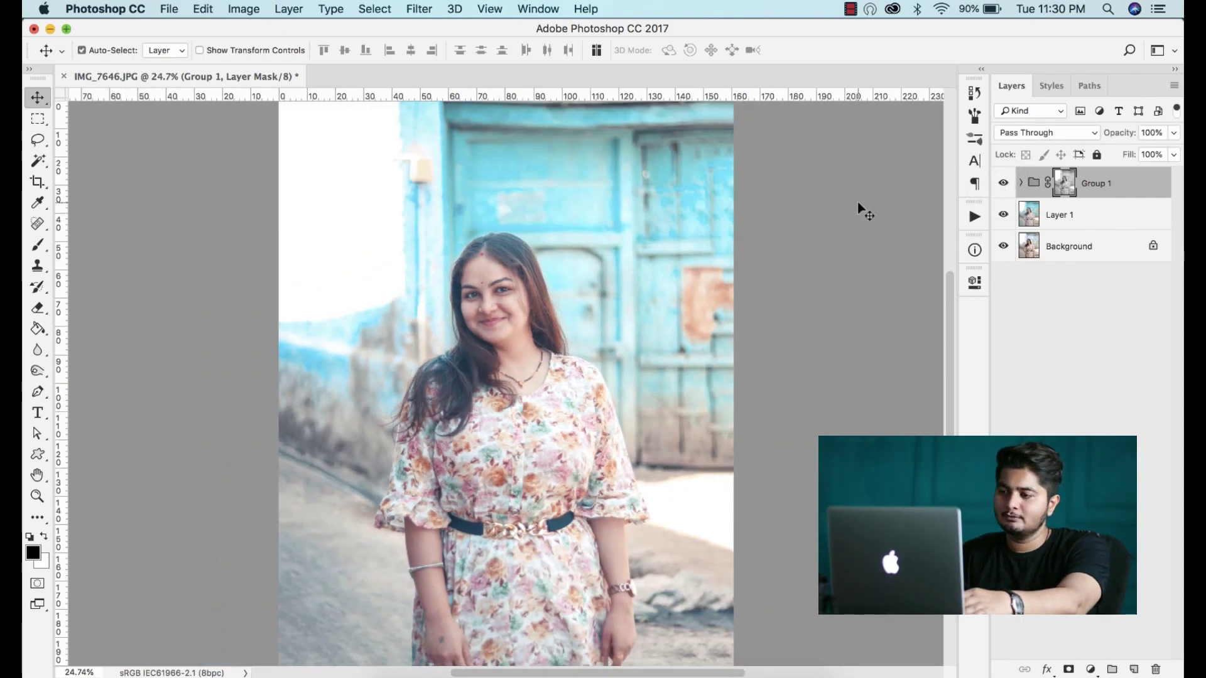
Paint black on Group 1's mask near the lower right with a soft 1500 px round brush.
click(37, 245)
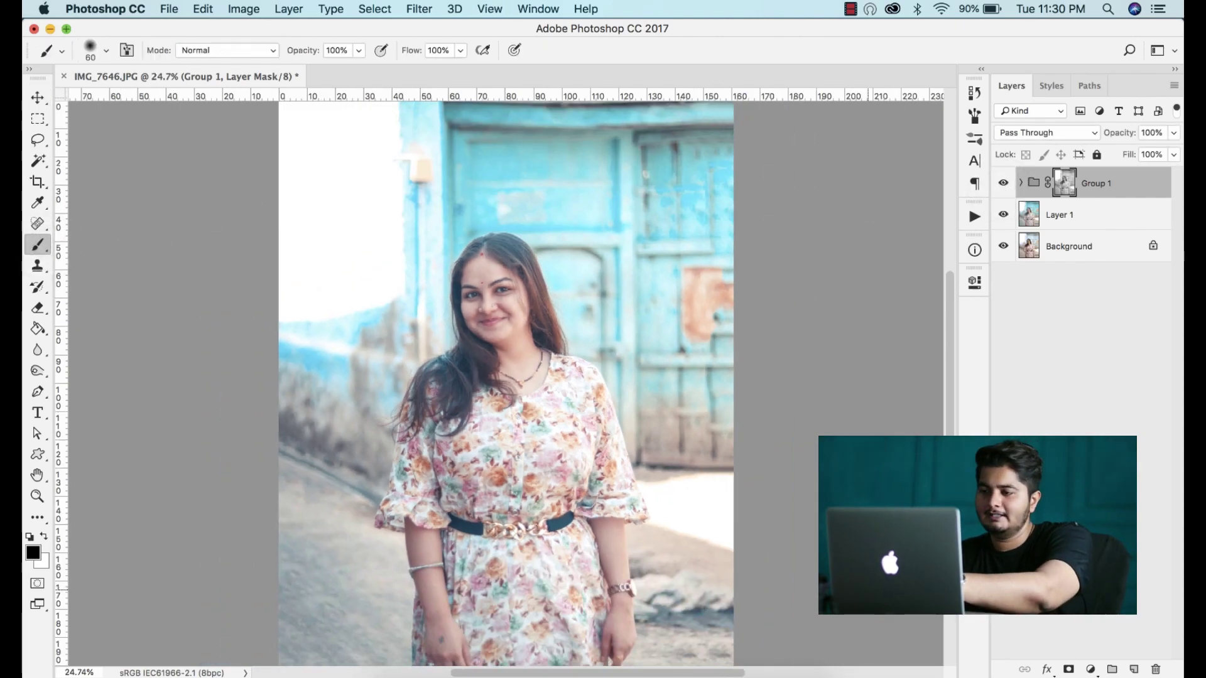
key(bracketright)
key(bracketright)
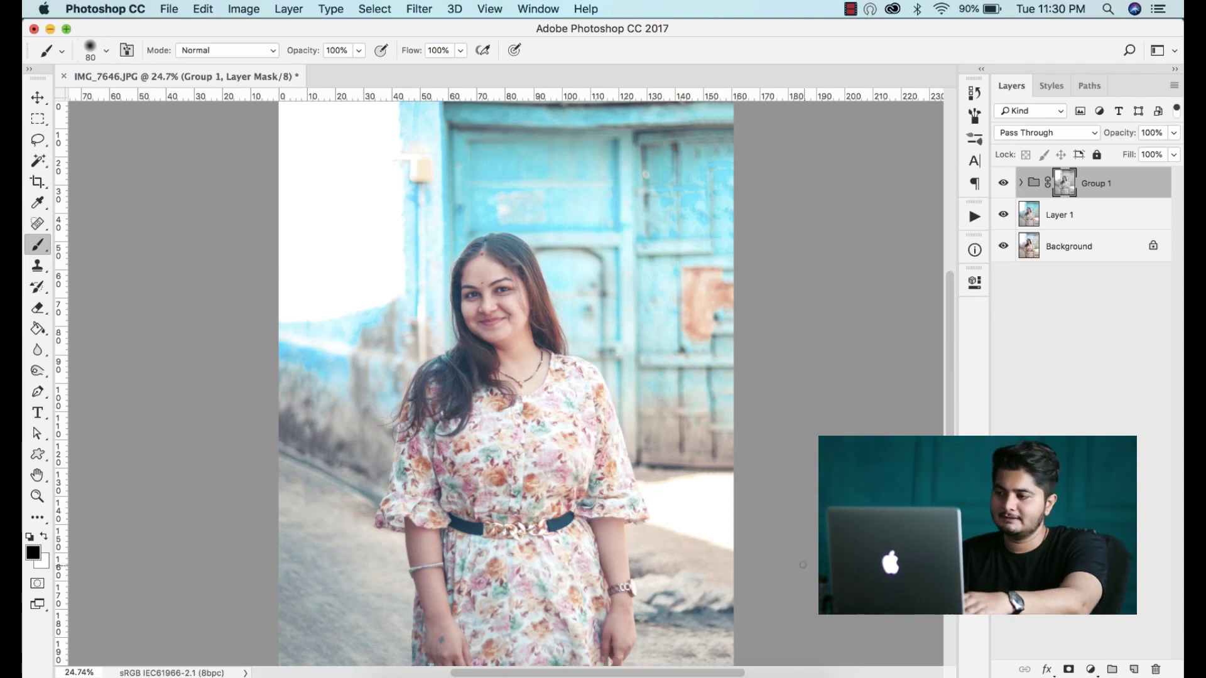
right_click(707, 484)
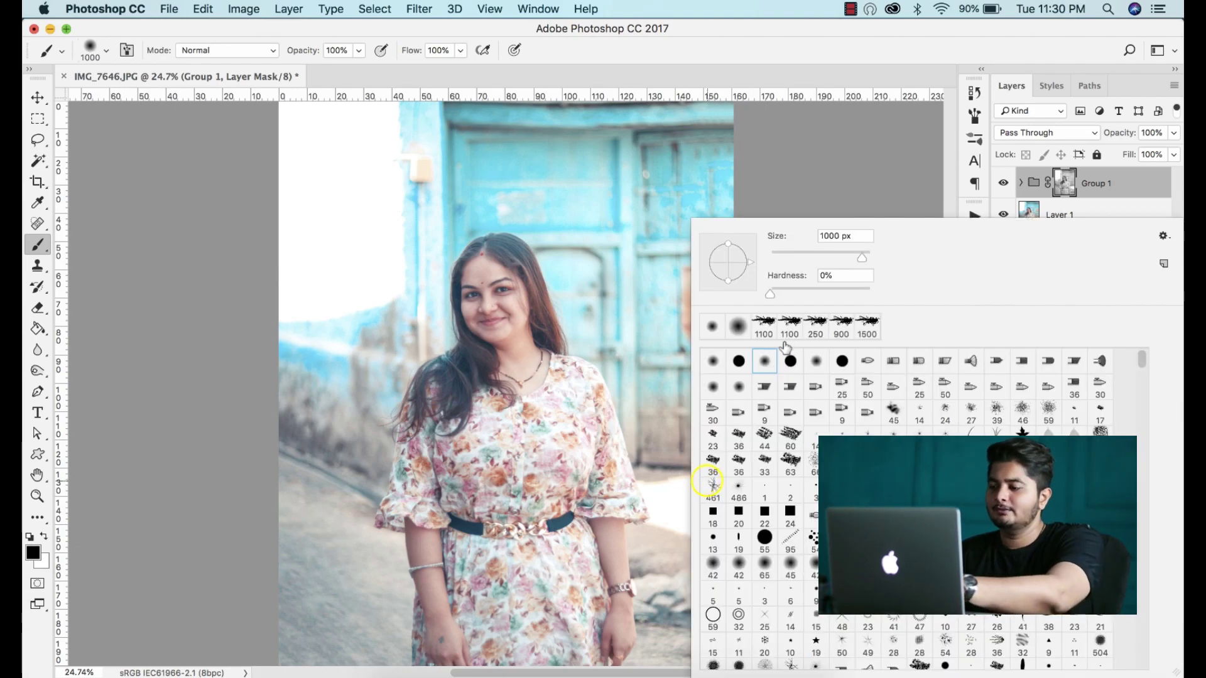
click(766, 358)
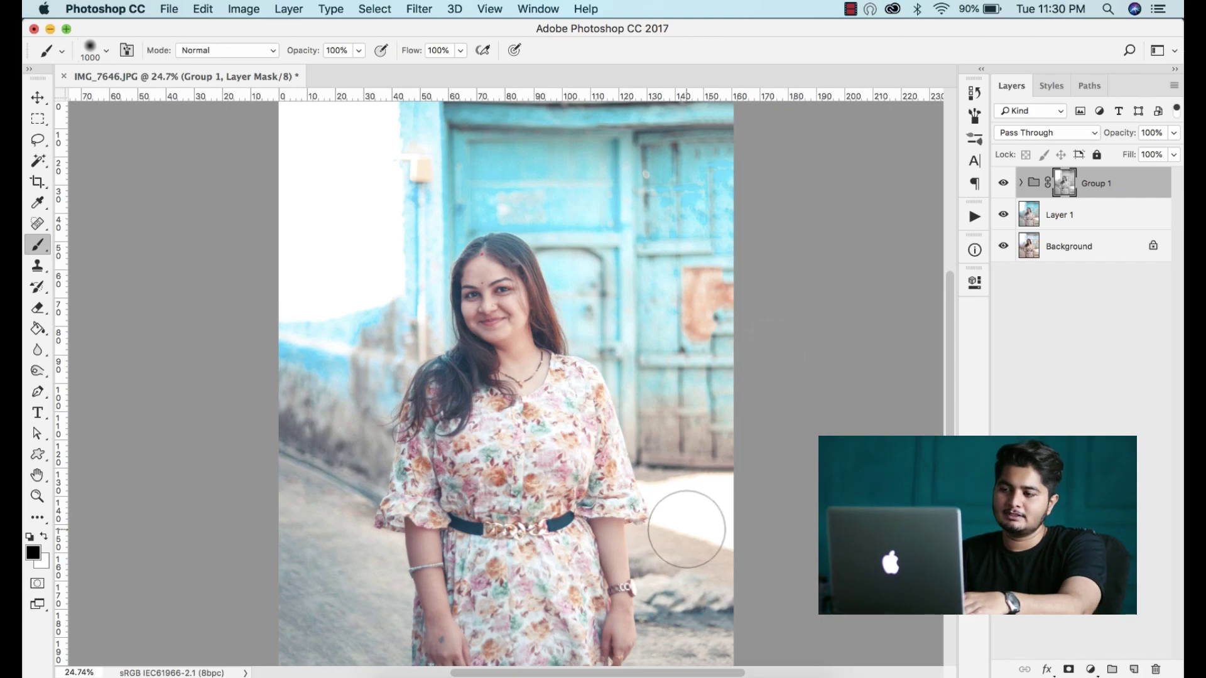
key(bracketright)
key(bracketright)
key(bracketright)
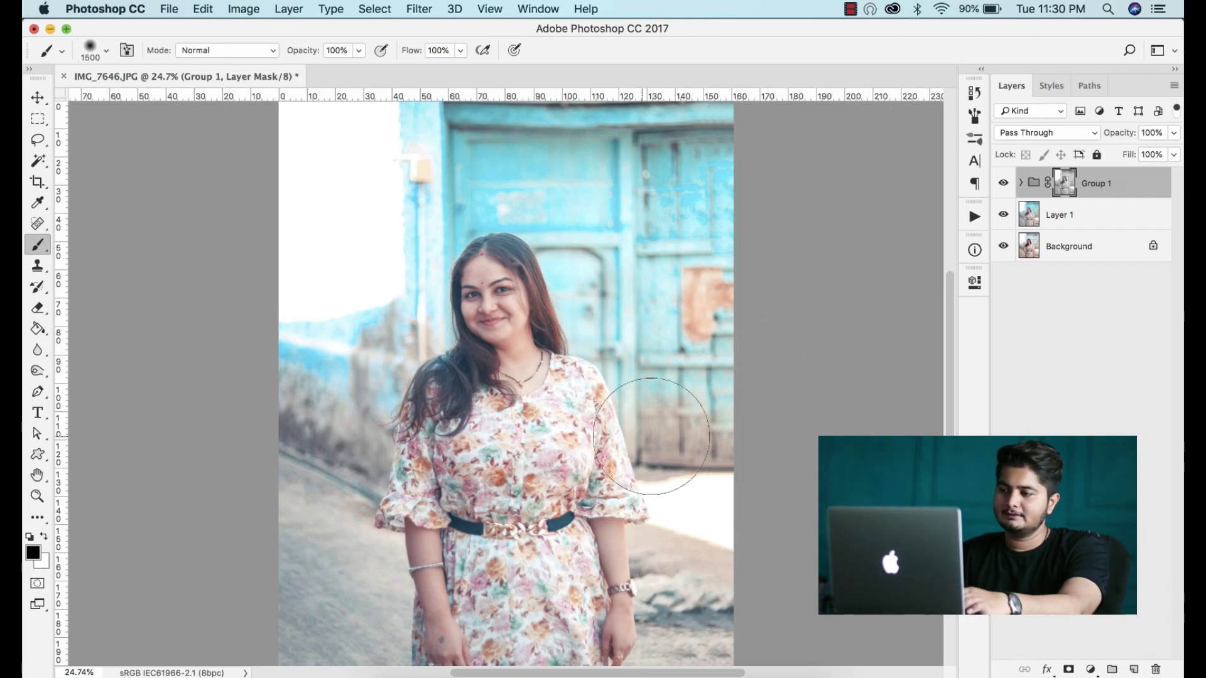
mouse_move(706, 481)
mouse_down()
mouse_move(732, 515)
mouse_move(727, 474)
mouse_up()
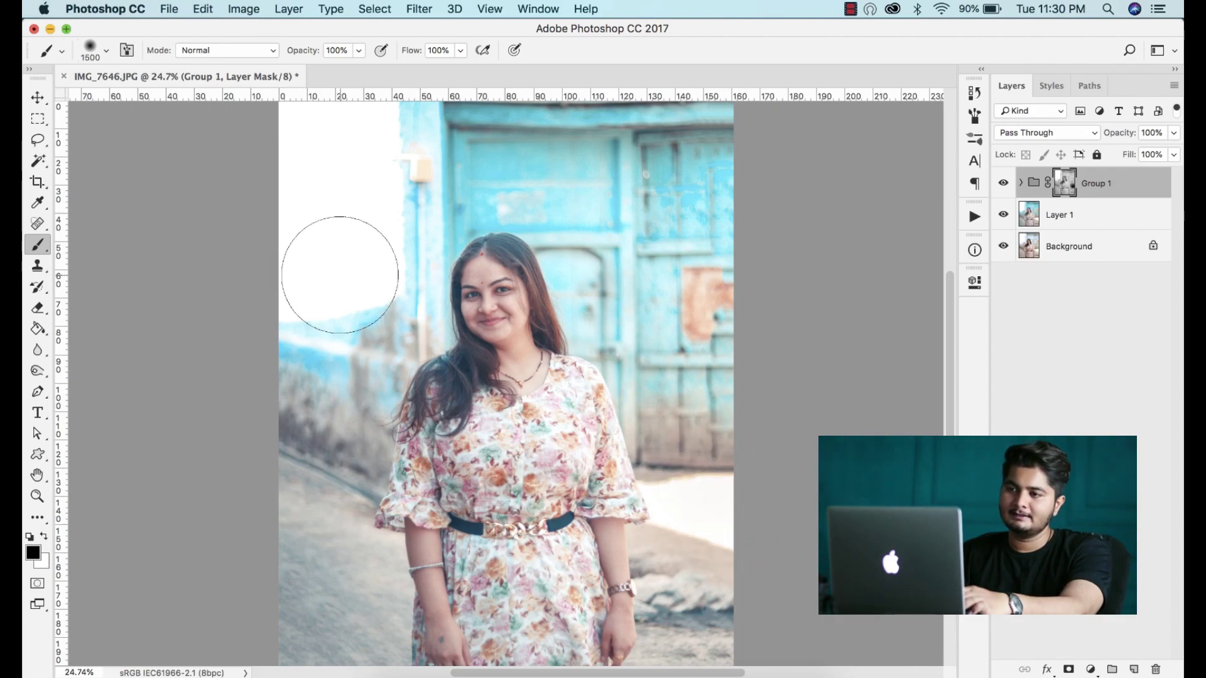
scroll(339, 269, down, 1)
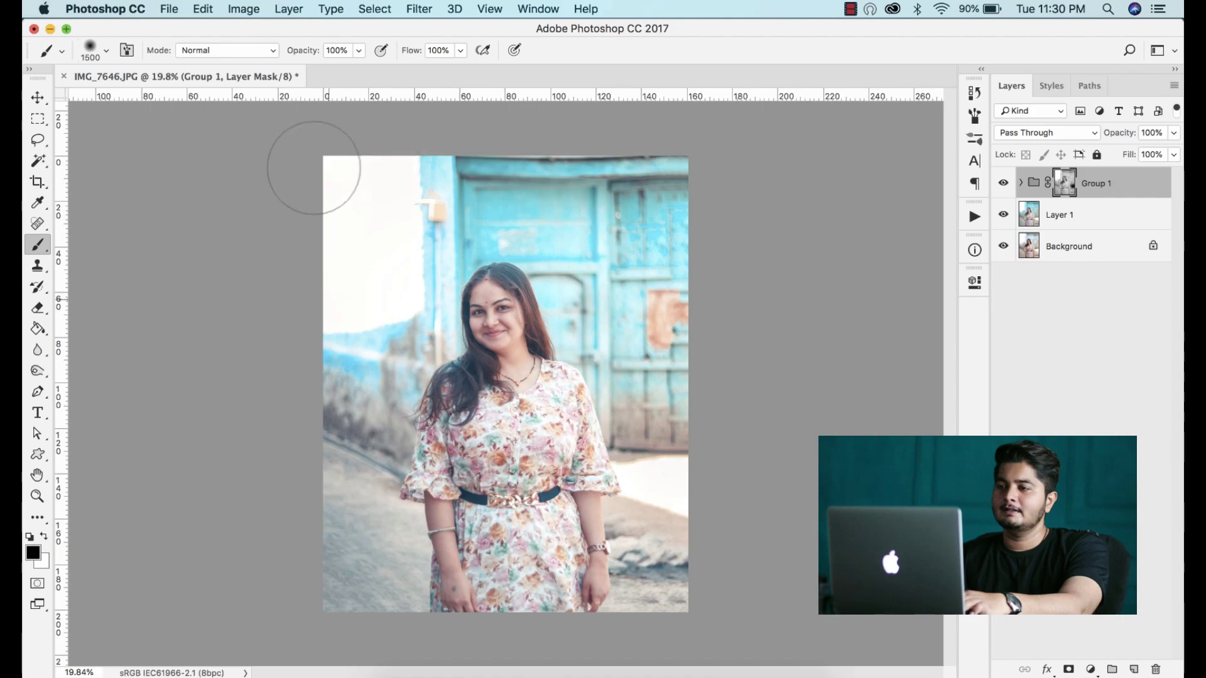
key(v)
scroll(689, 168, up, 1)
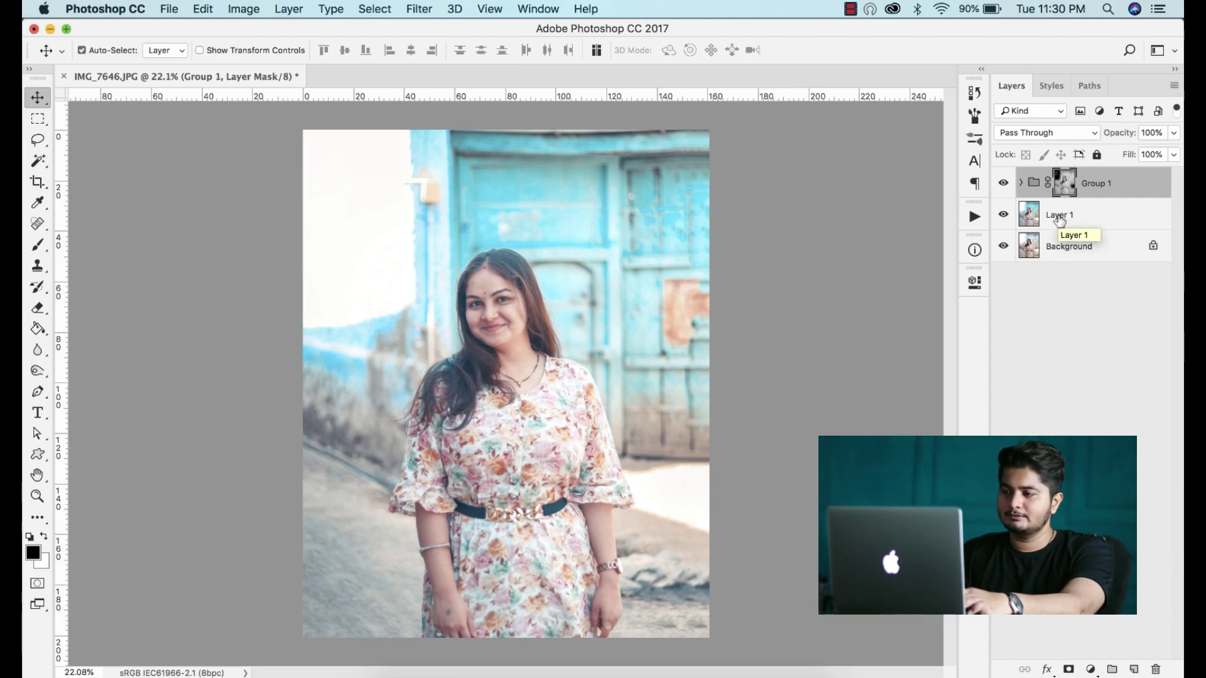
Merge Layer 1 into Group 1 and duplicate it as Group 1 copy.
shift+click(1060, 220)
right_click(1060, 218)
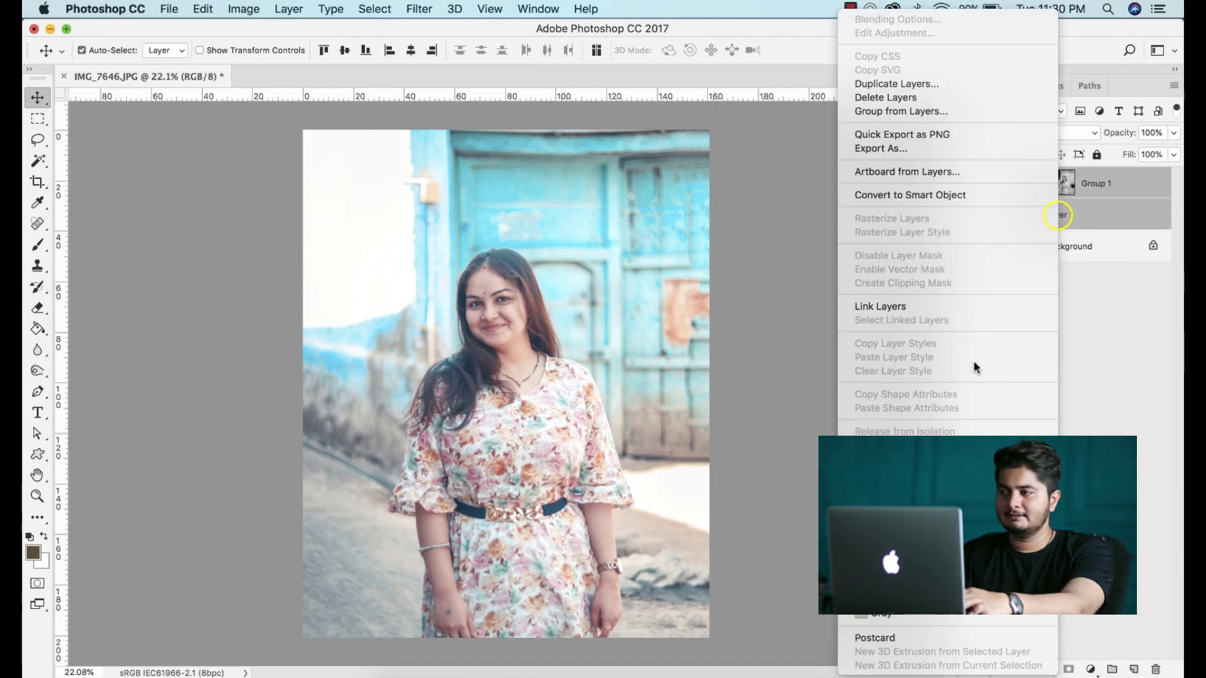
click(880, 445)
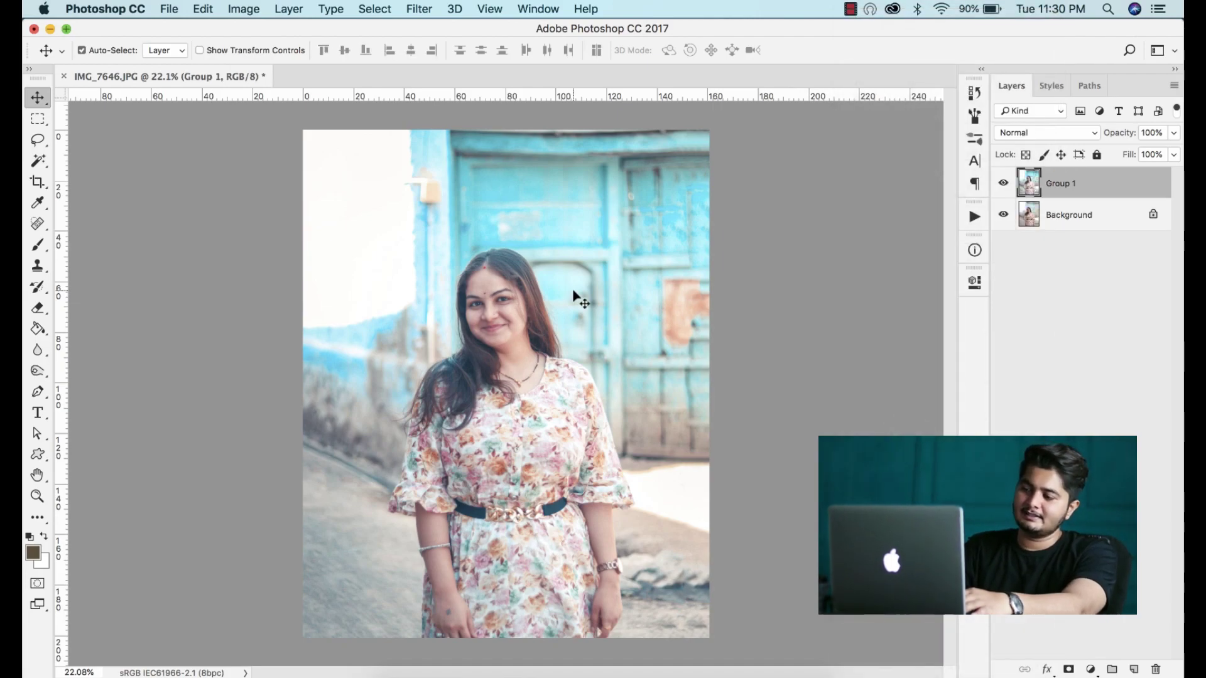
key(super+j)
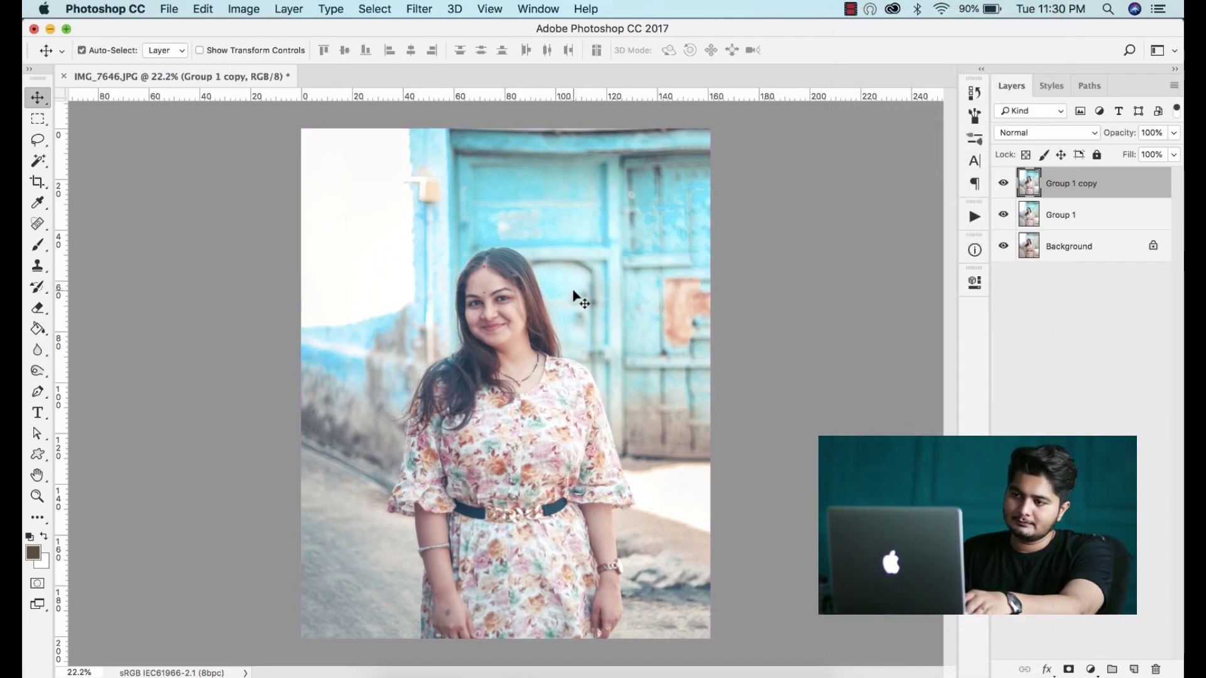
Marquee-select the white wall area at the top-left with Style set to Normal.
key(m)
drag(413, 146, 275, 312)
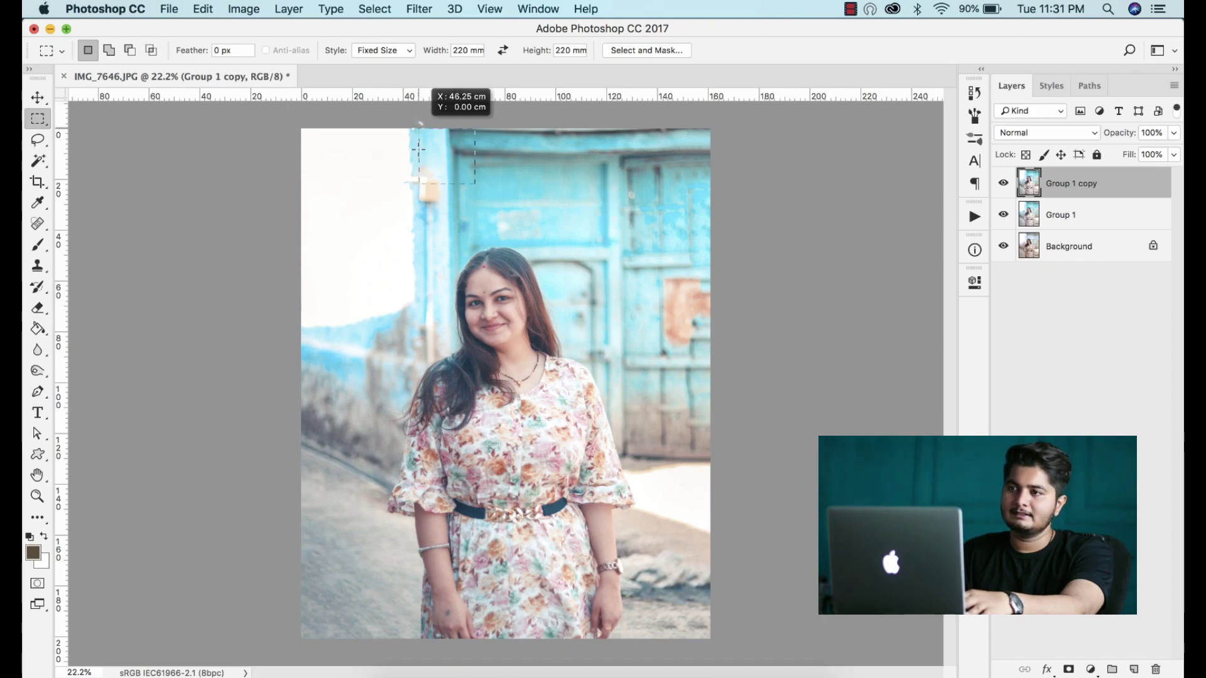
click(394, 45)
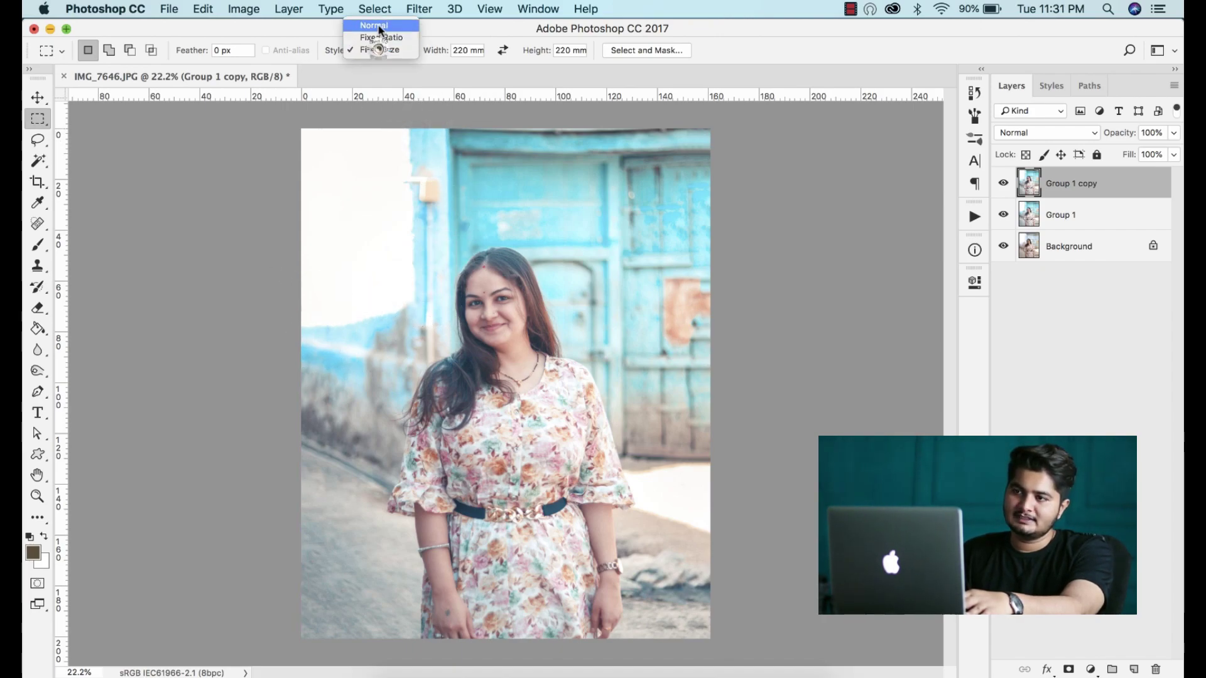
click(376, 20)
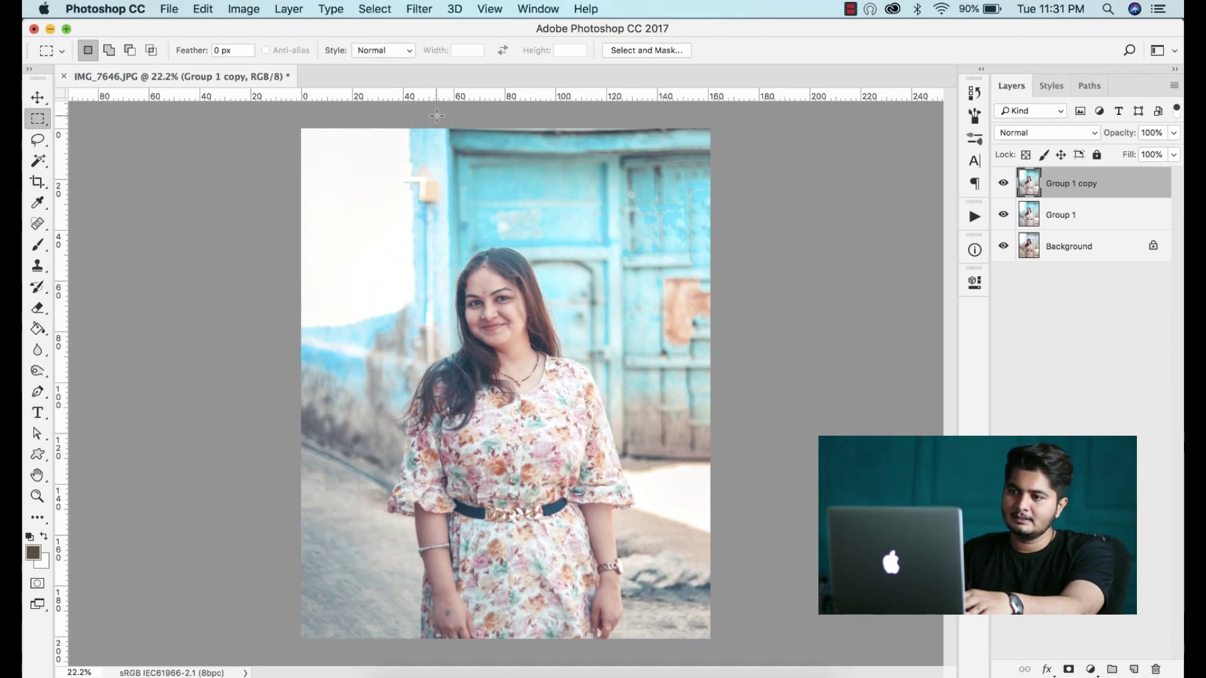
drag(437, 116, 282, 333)
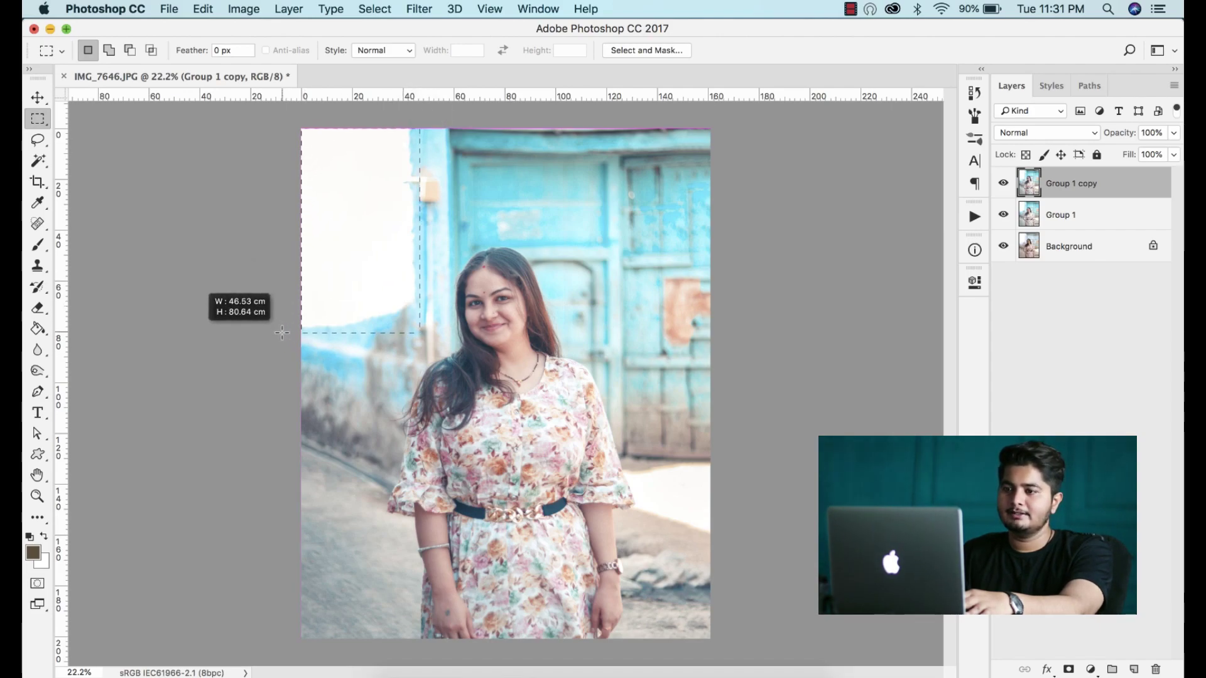
Content-Aware fill the top-left white selection on Group 1 copy, then toggle the layer to compare.
right_click(322, 256)
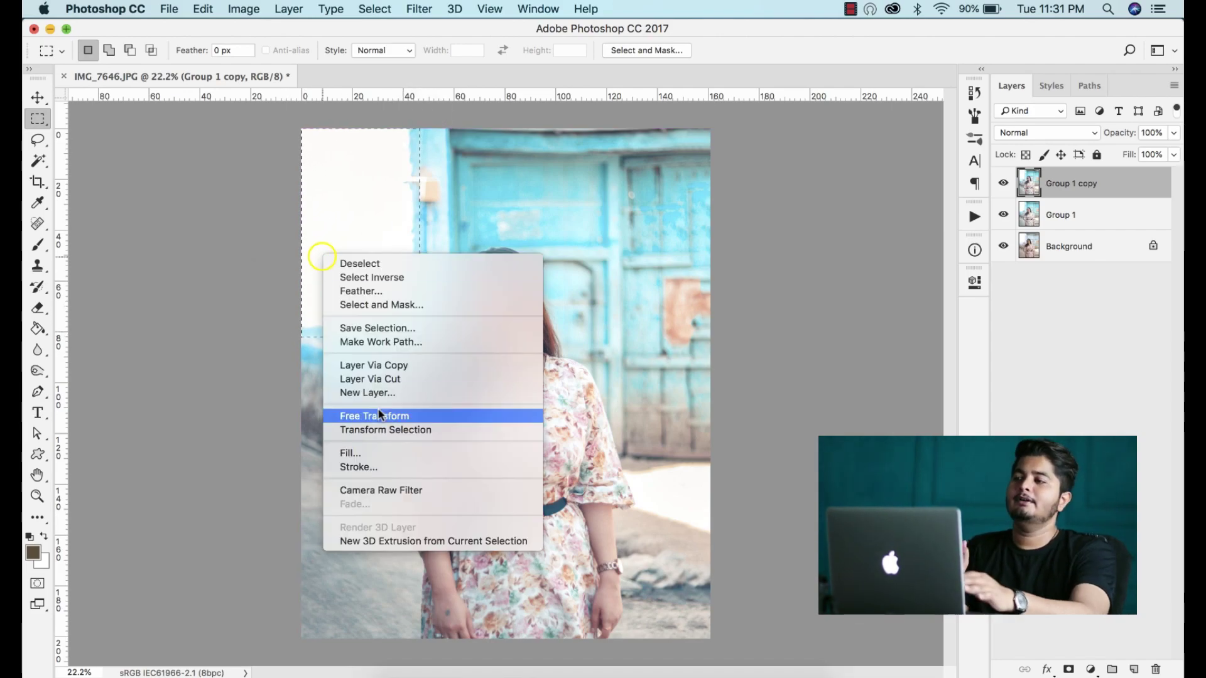
click(352, 453)
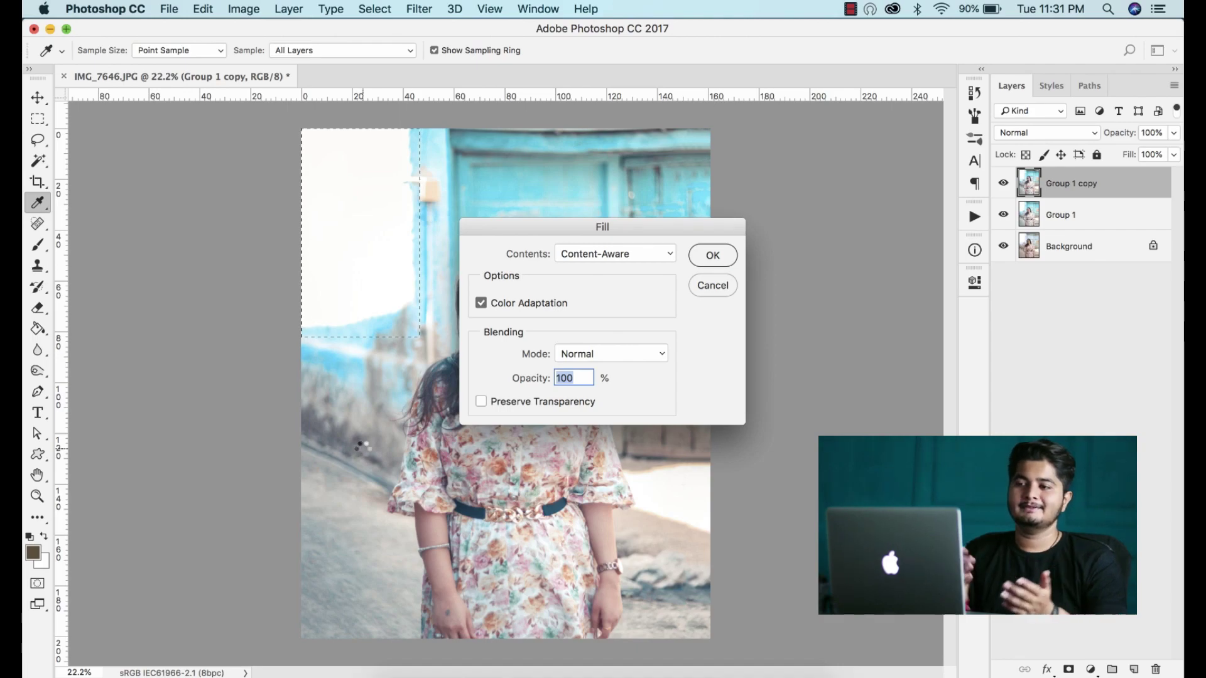
key(Return)
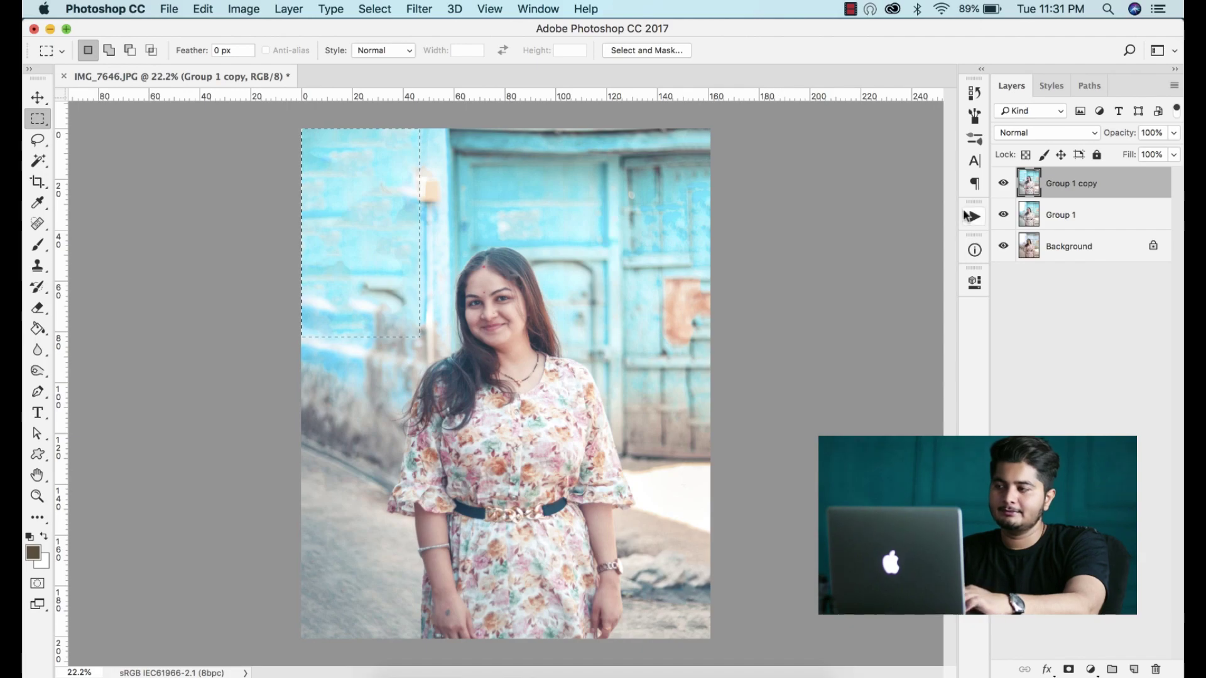
click(1003, 181)
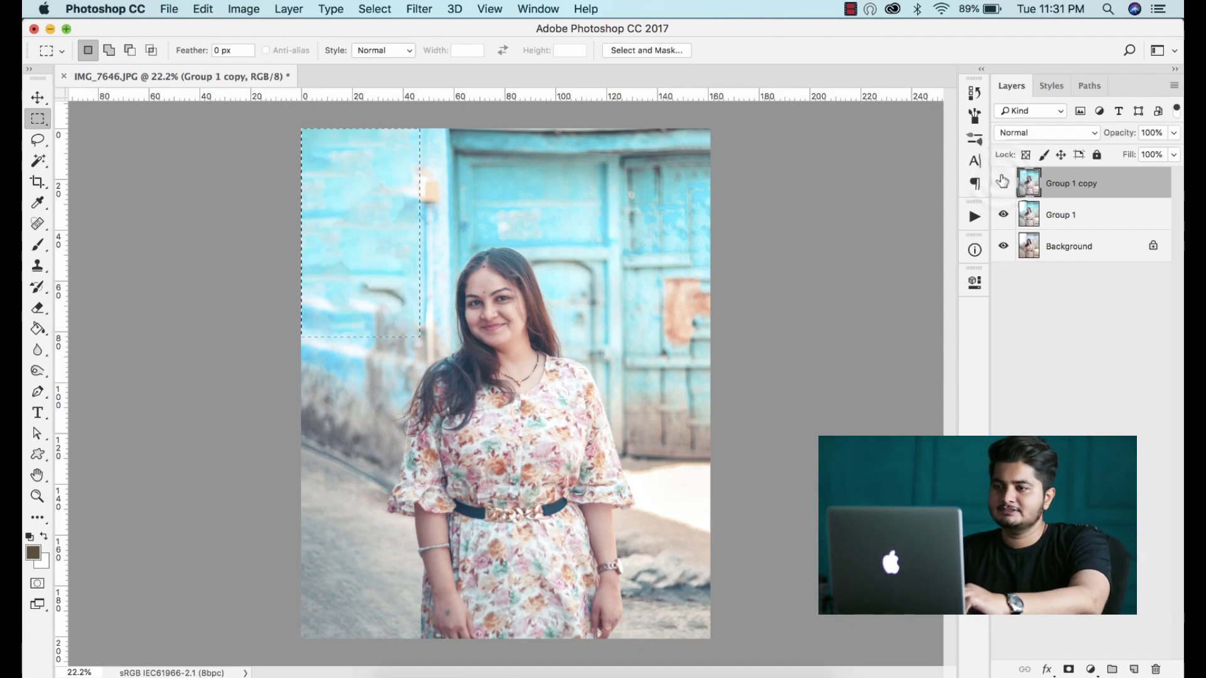
click(1002, 182)
click(1002, 181)
key(v)
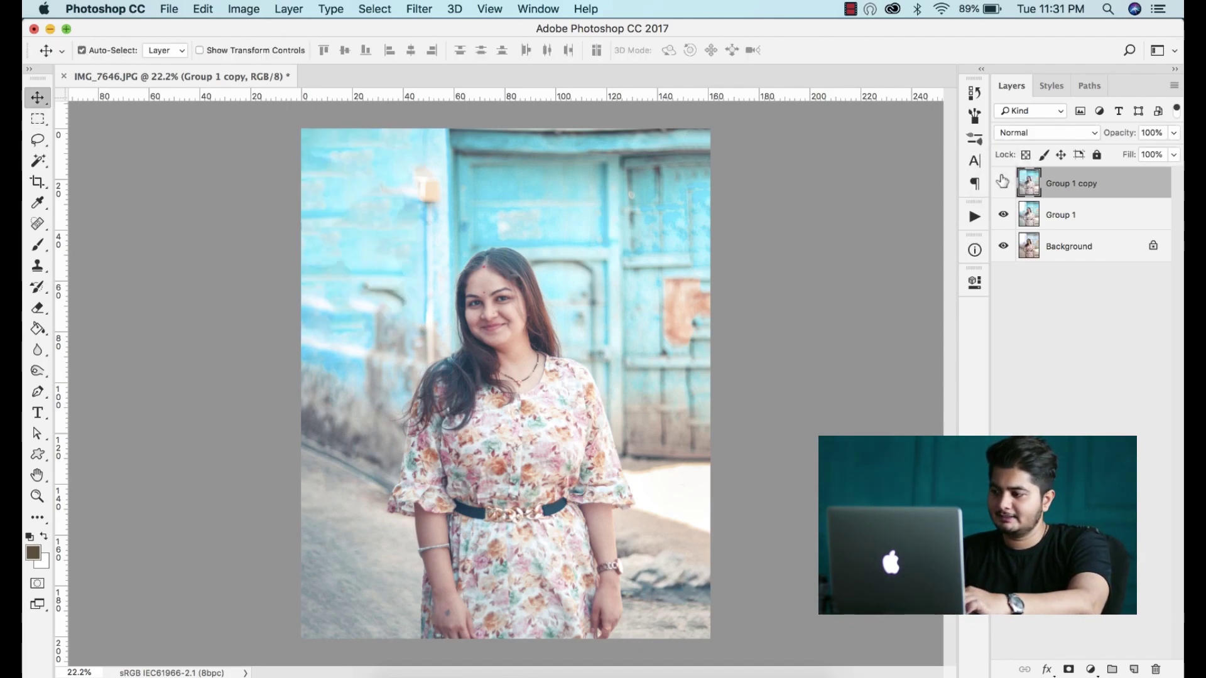
On a new layer, paint one soft 1900 px orange (ff7800) dab beside her face.
click(1135, 671)
click(37, 244)
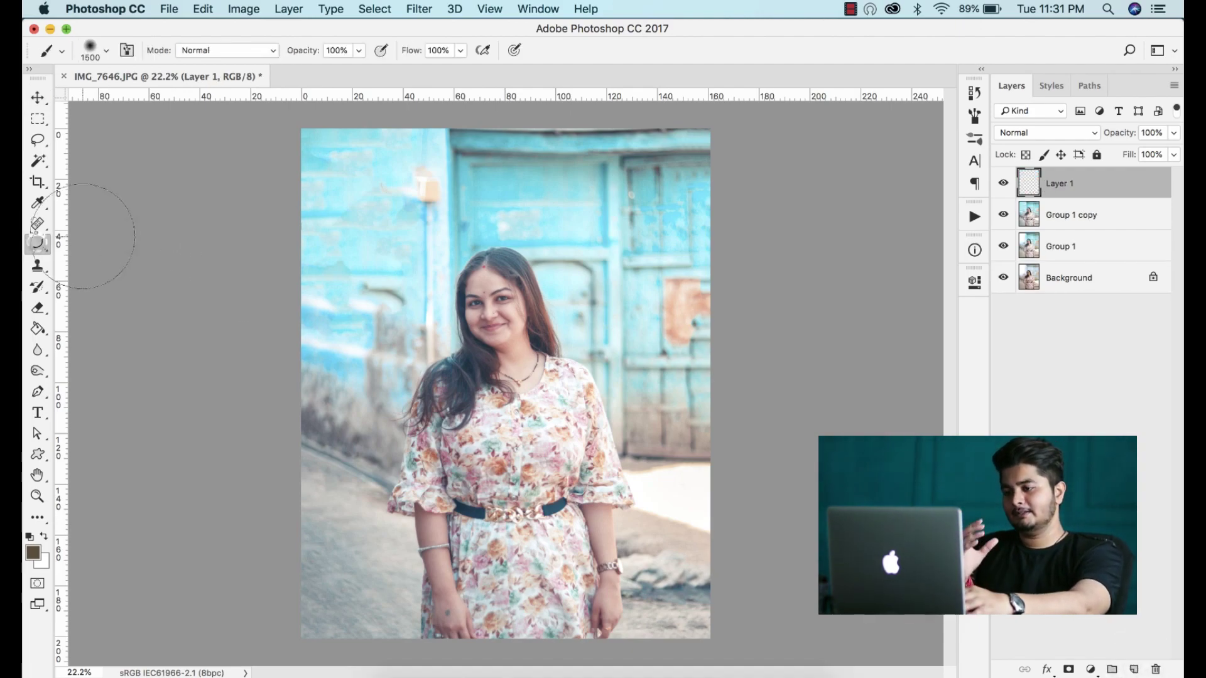
right_click(368, 267)
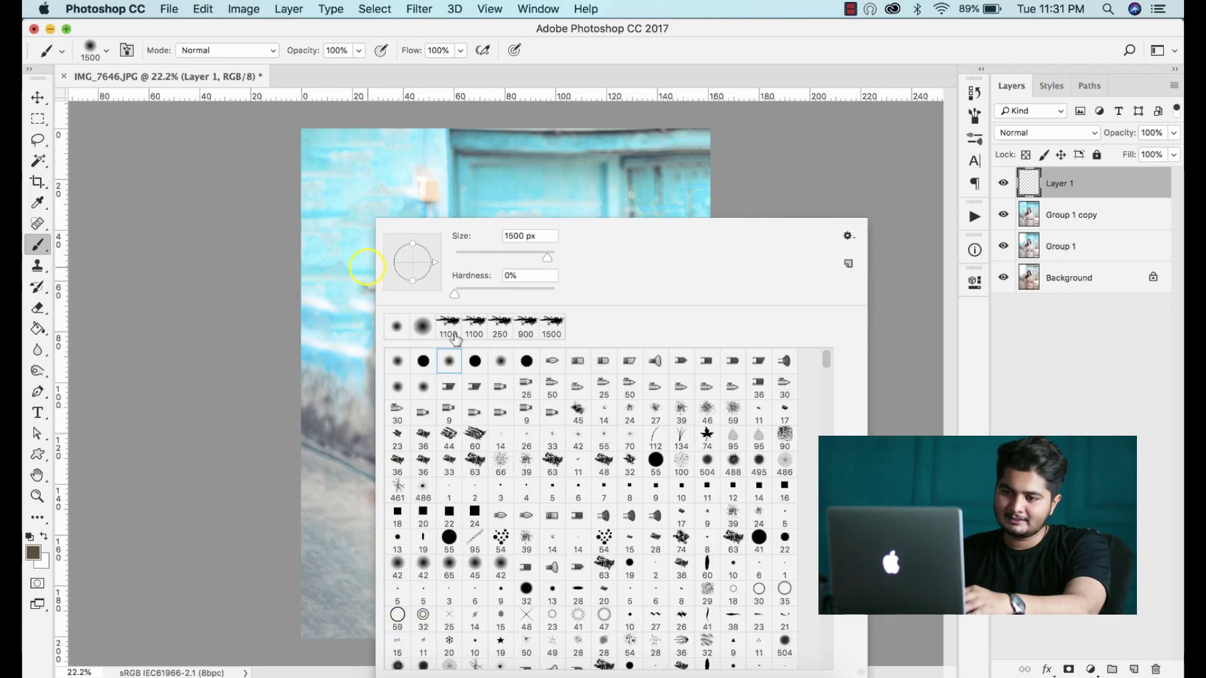
double_click(448, 363)
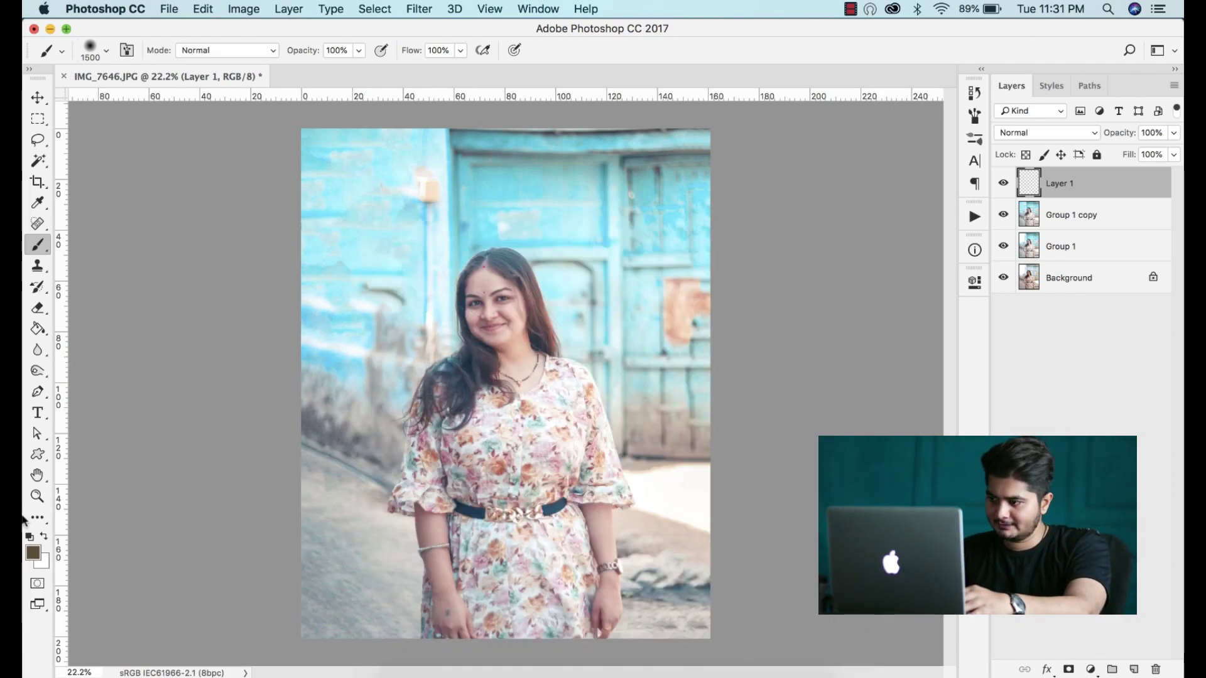
click(33, 555)
drag(770, 209, 874, 168)
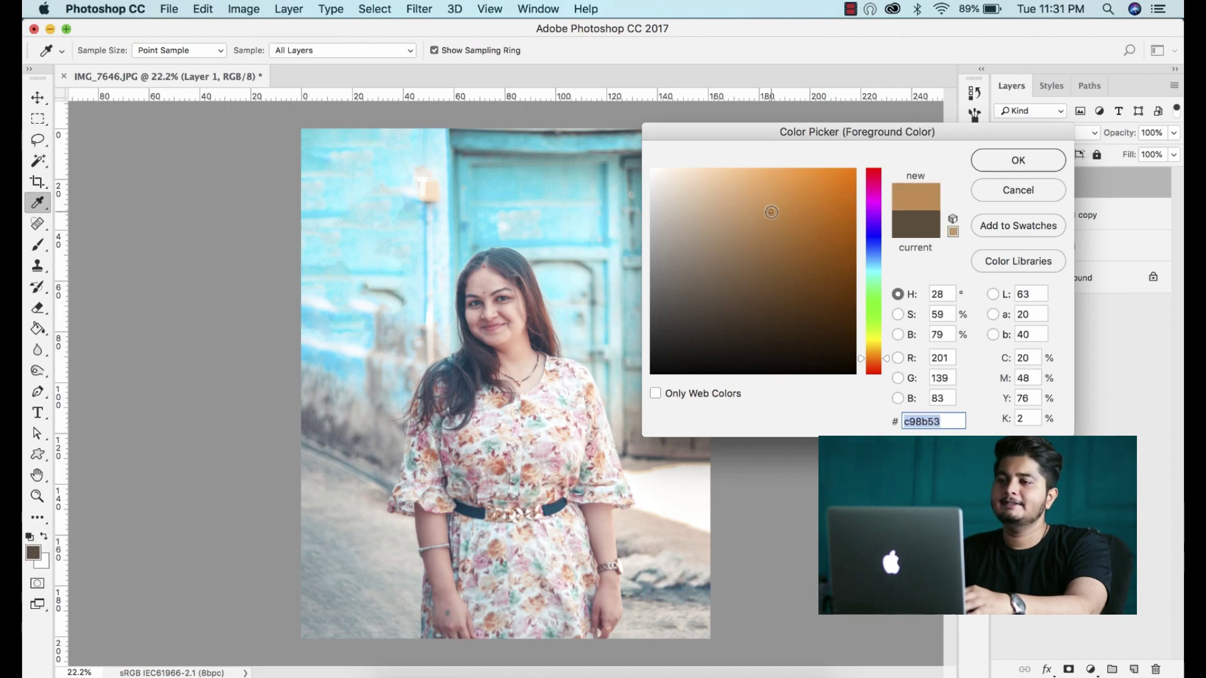
click(1018, 161)
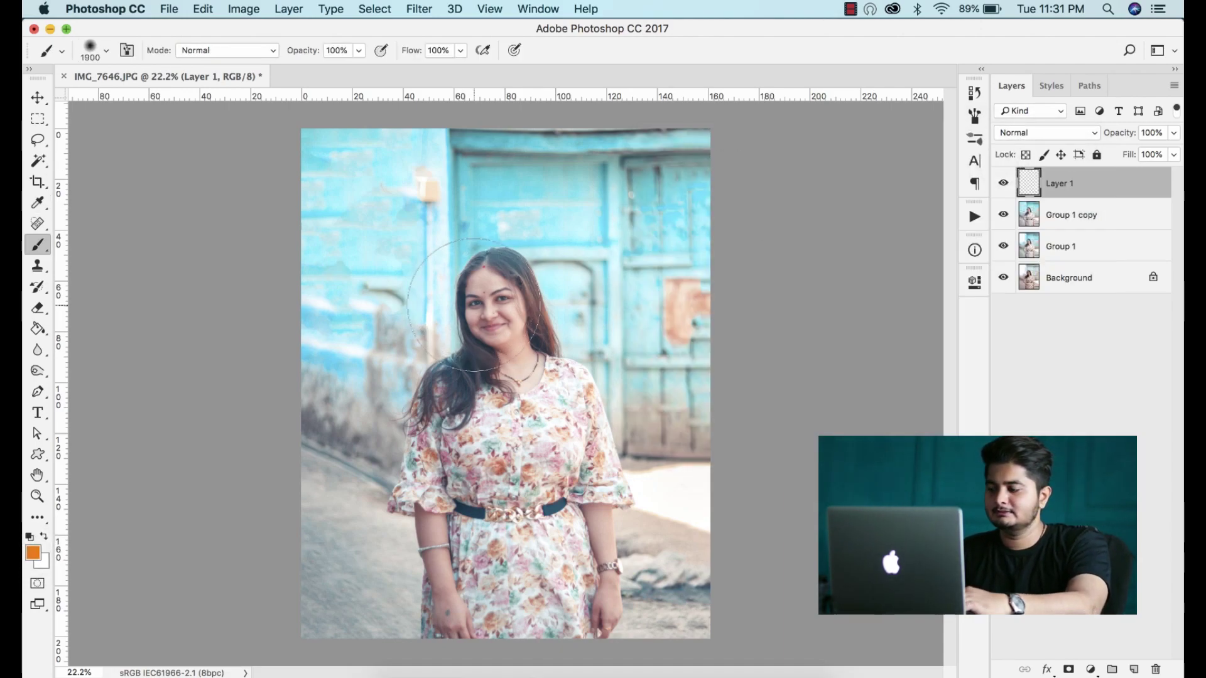
key(bracketright)
key(bracketright)
key(bracketright)
click(415, 344)
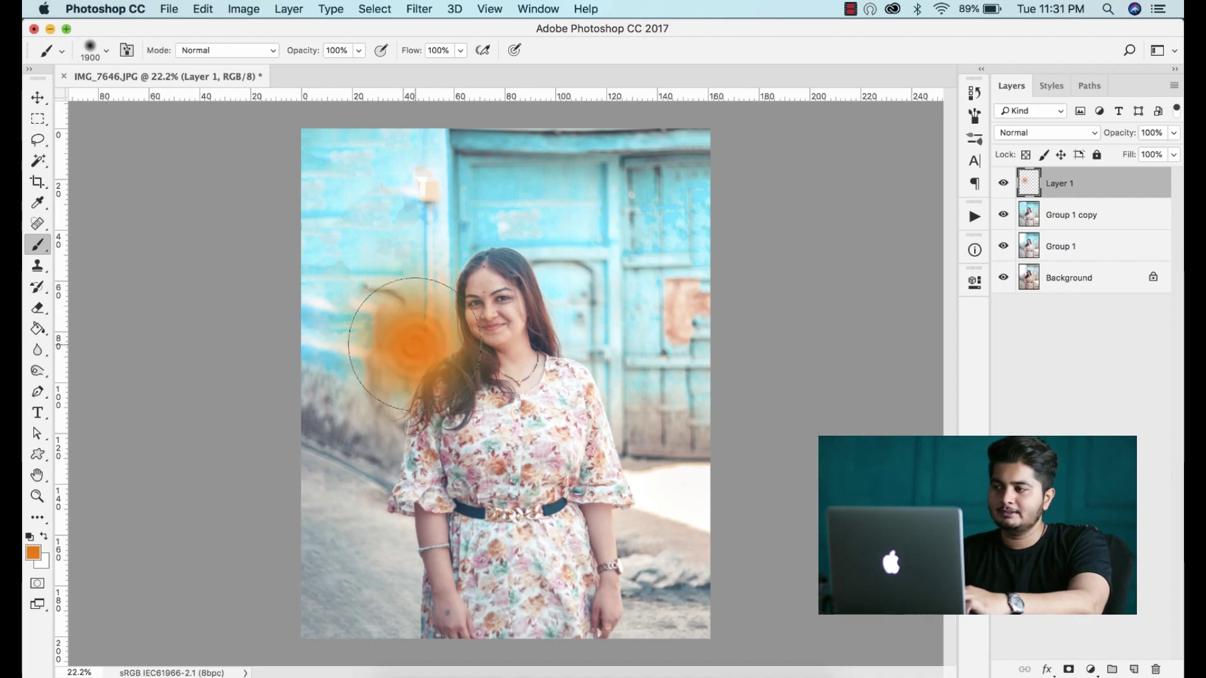
Set the orange layer to Screen and scale it to about 324% over the upper-left.
key(v)
key(ctrl+t)
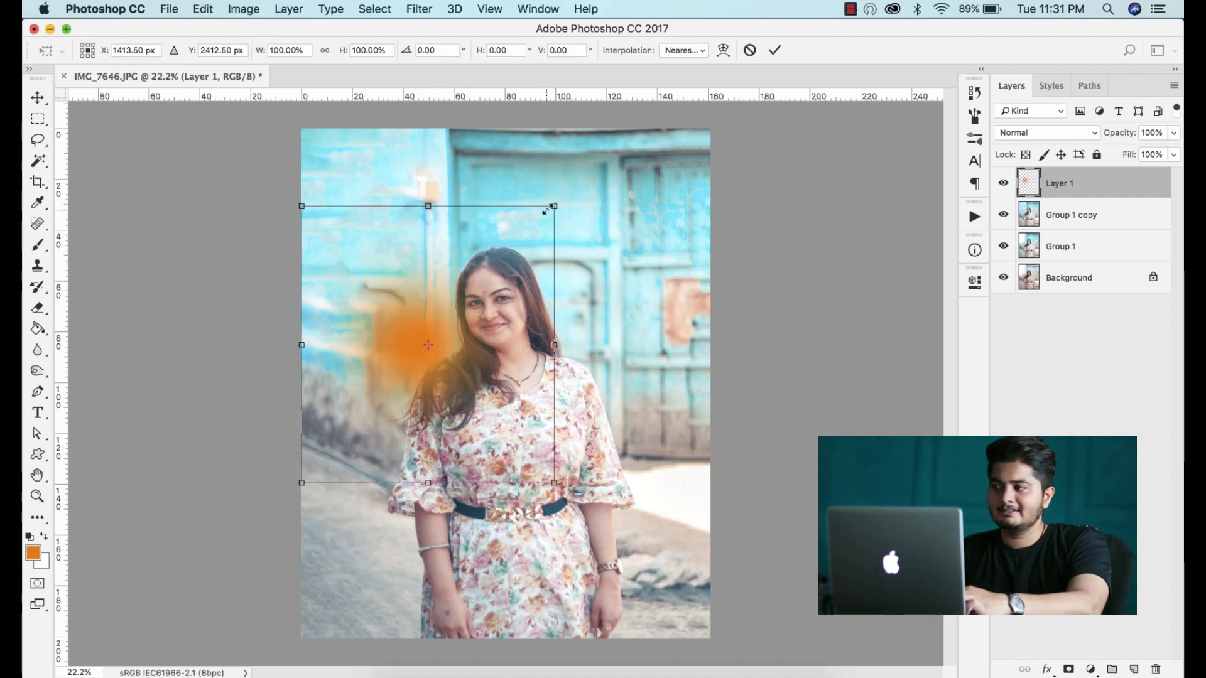
drag(552, 206, 675, 76)
click(1018, 132)
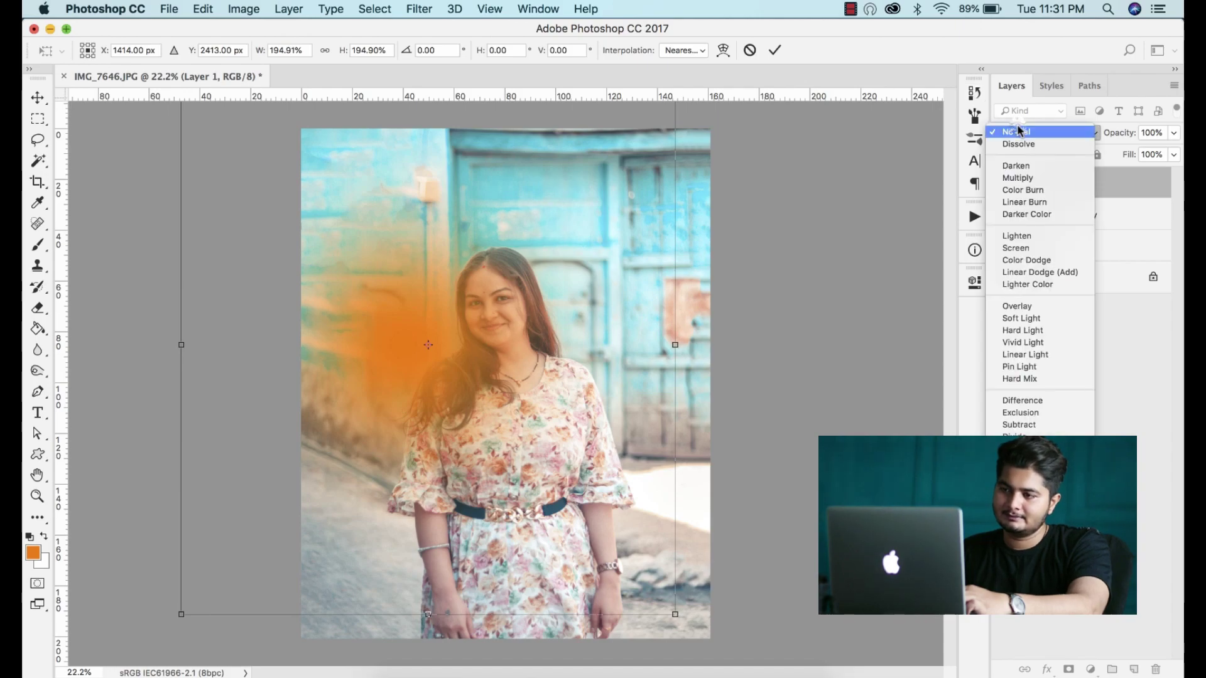
click(1015, 248)
drag(492, 375, 400, 179)
drag(586, 418, 772, 625)
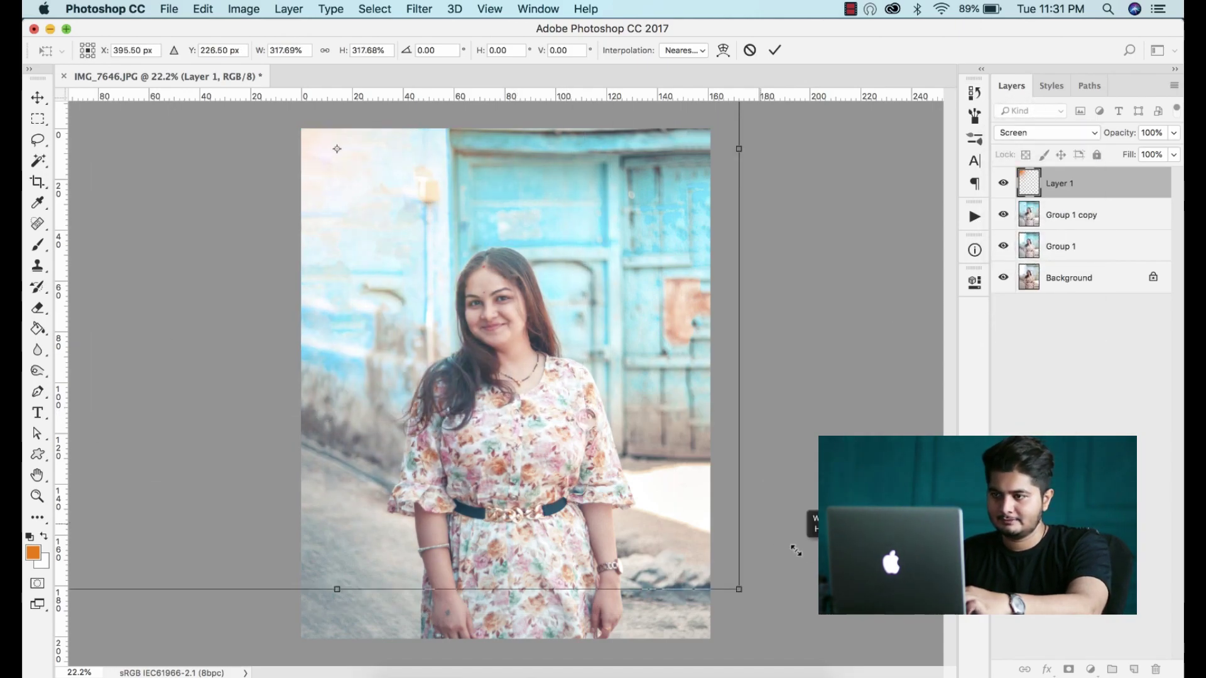
drag(604, 442, 646, 463)
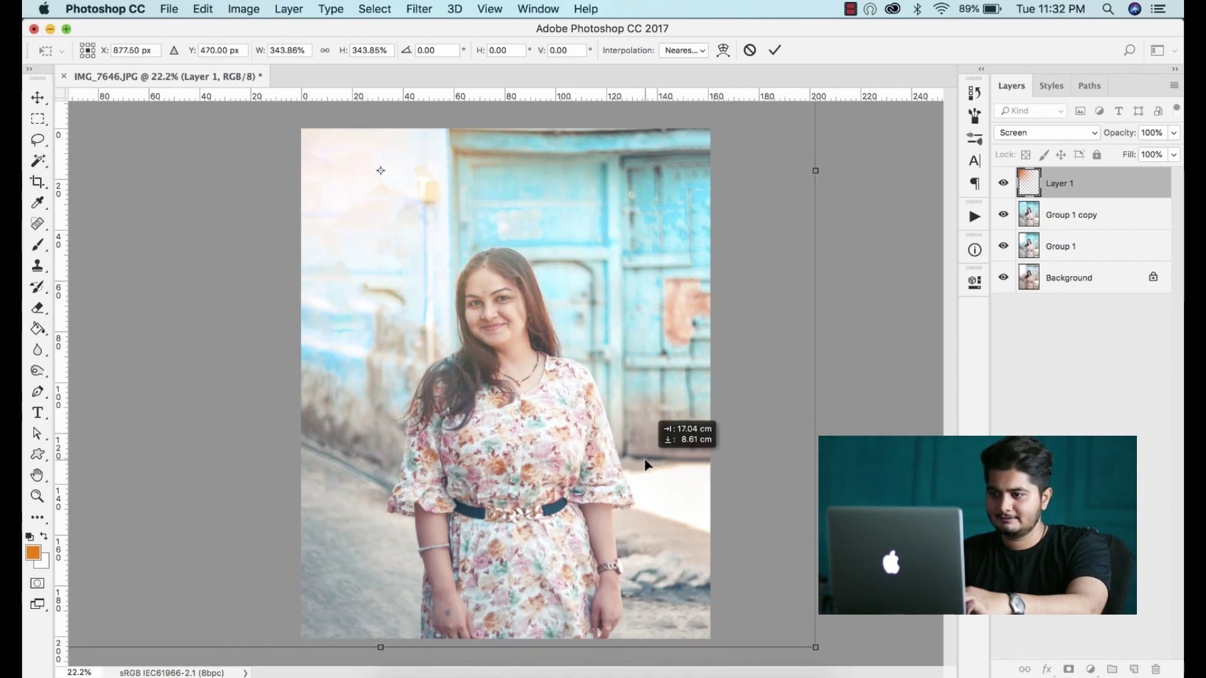
scroll(645, 468, down, 3)
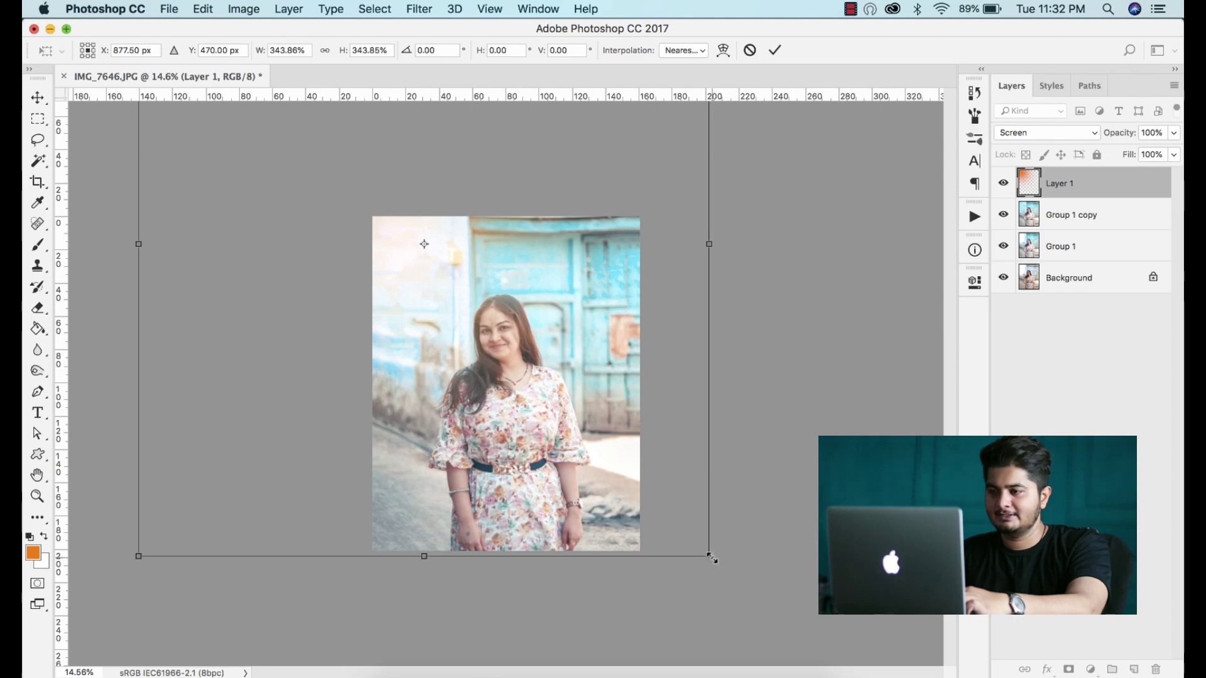
drag(712, 558, 698, 551)
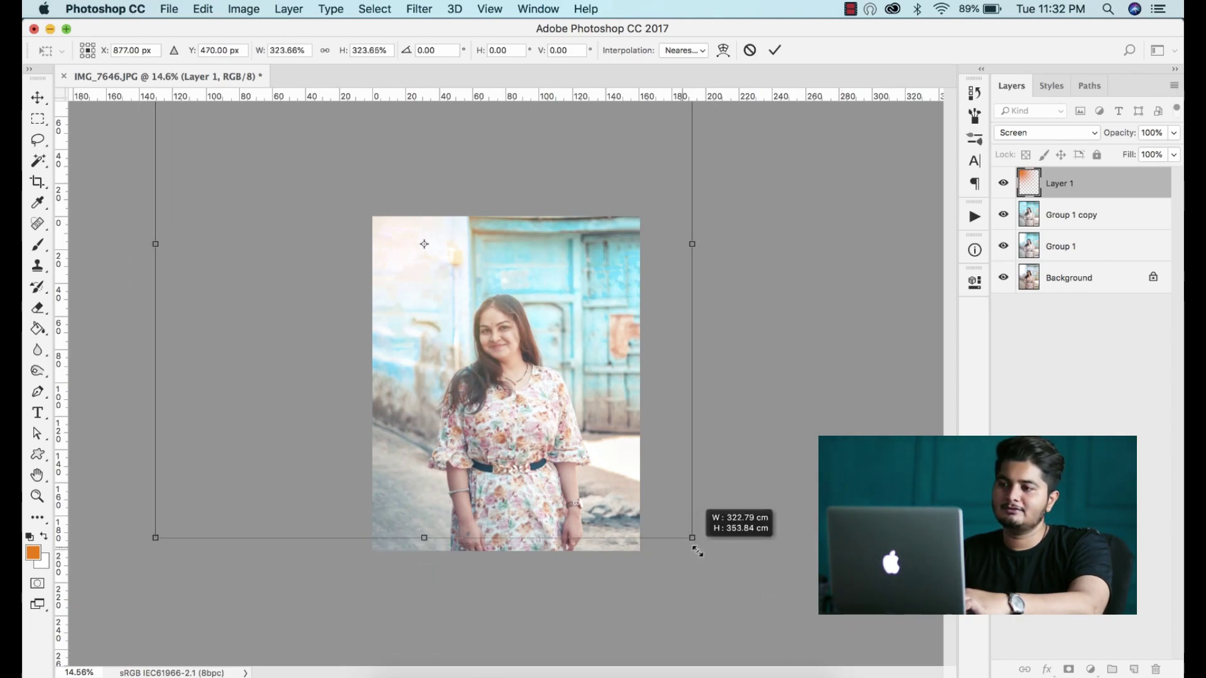
double_click(512, 371)
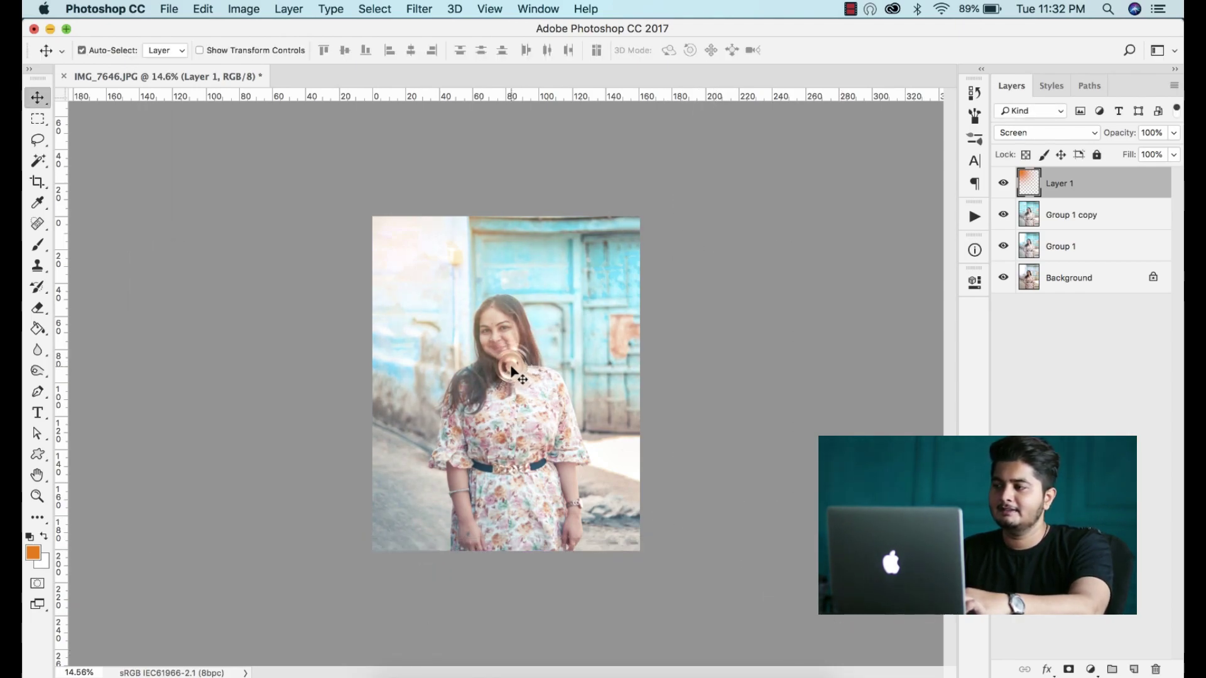
scroll(511, 371, up, 2)
On a new layer, paint a soft white dab on her shoulder.
click(1133, 669)
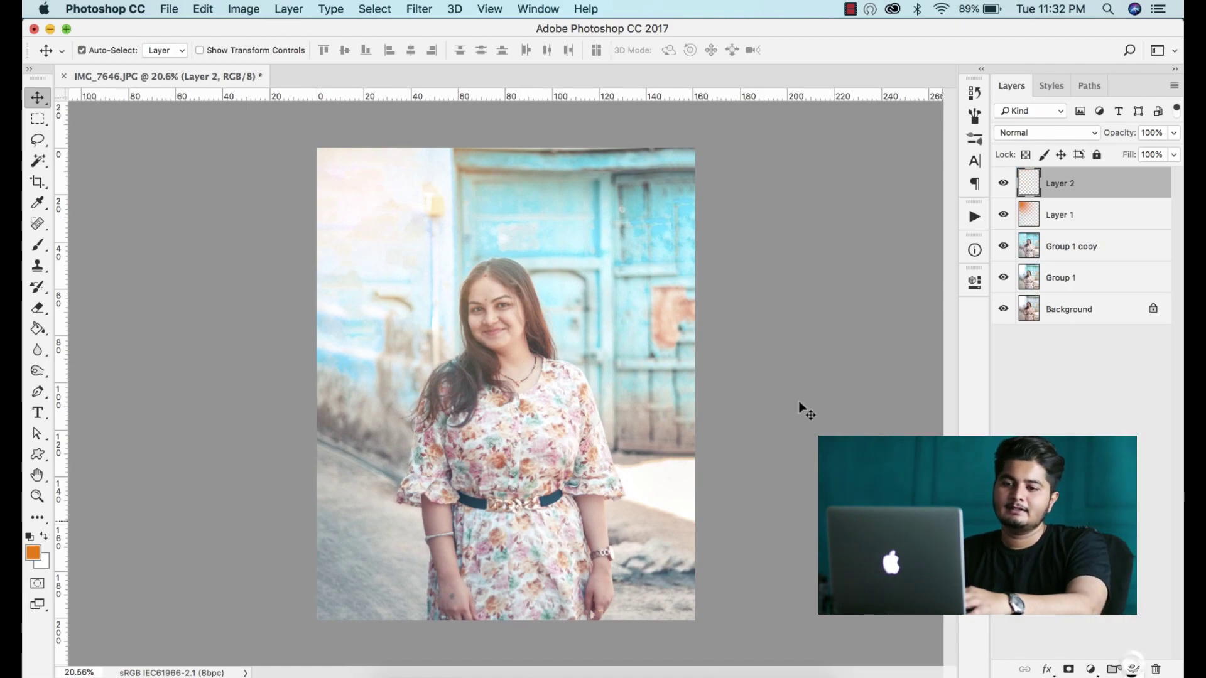
click(38, 244)
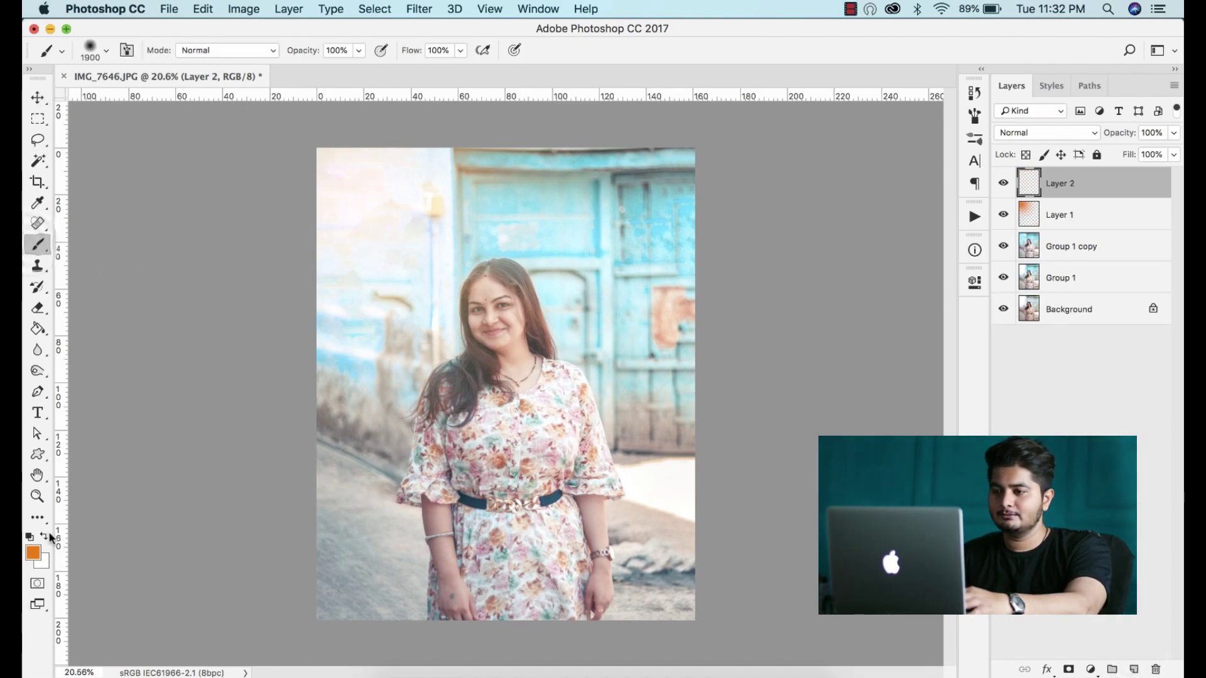
click(461, 380)
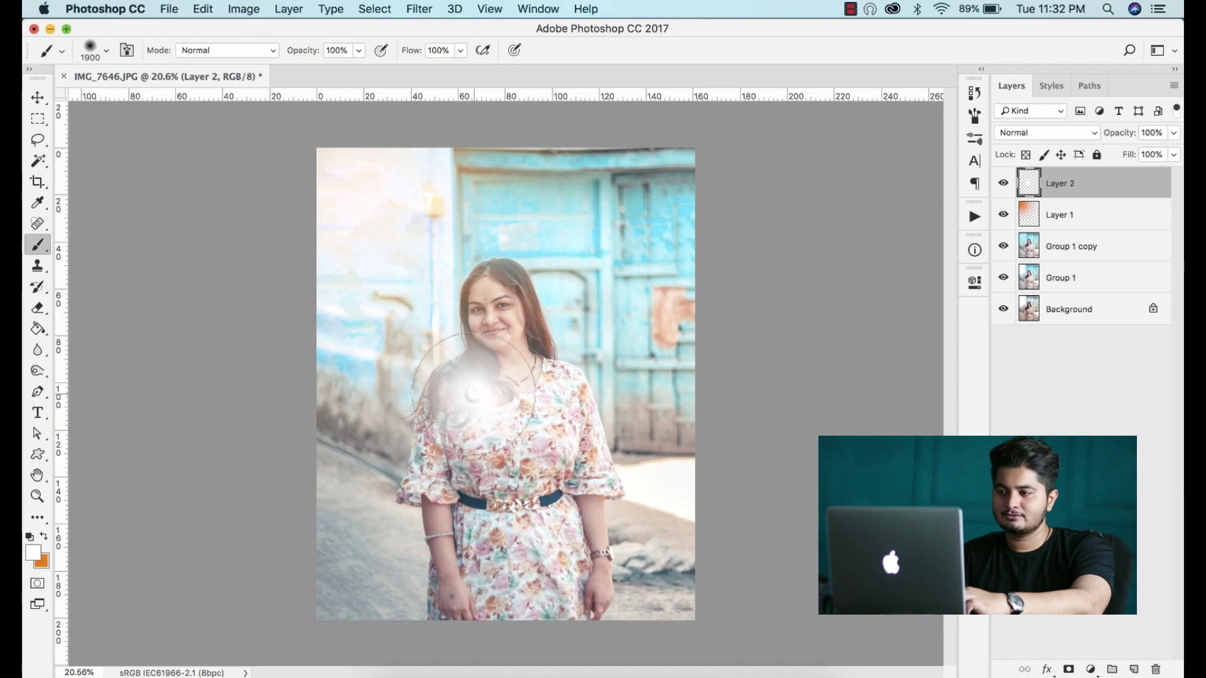
Scale the white glow to about 236% and position it across the portrait's left side.
key(v)
key(ctrl+t)
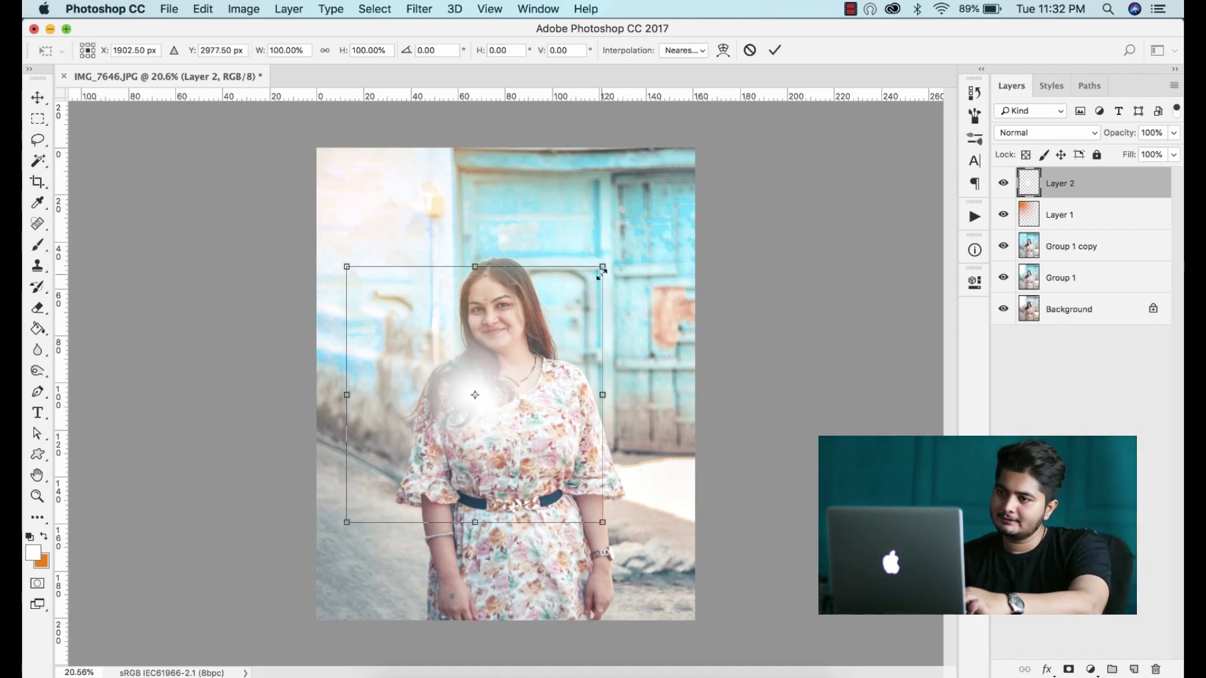
drag(602, 266, 776, 92)
drag(625, 449, 378, 279)
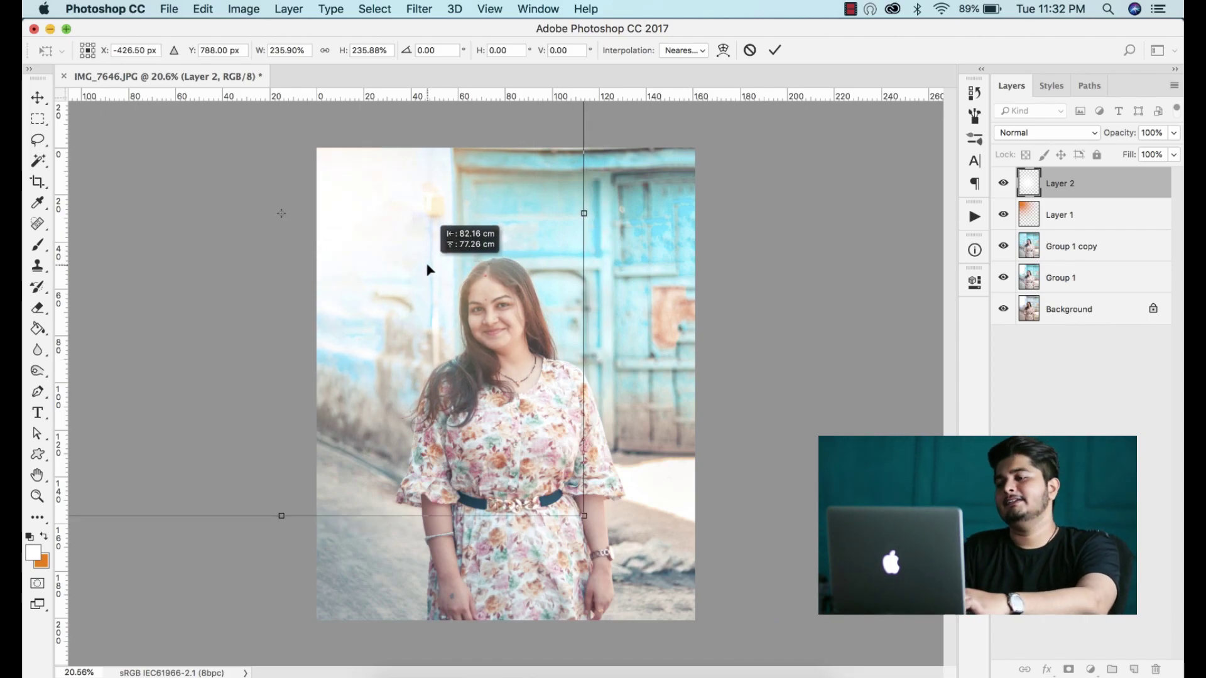
drag(377, 275, 420, 263)
key(Return)
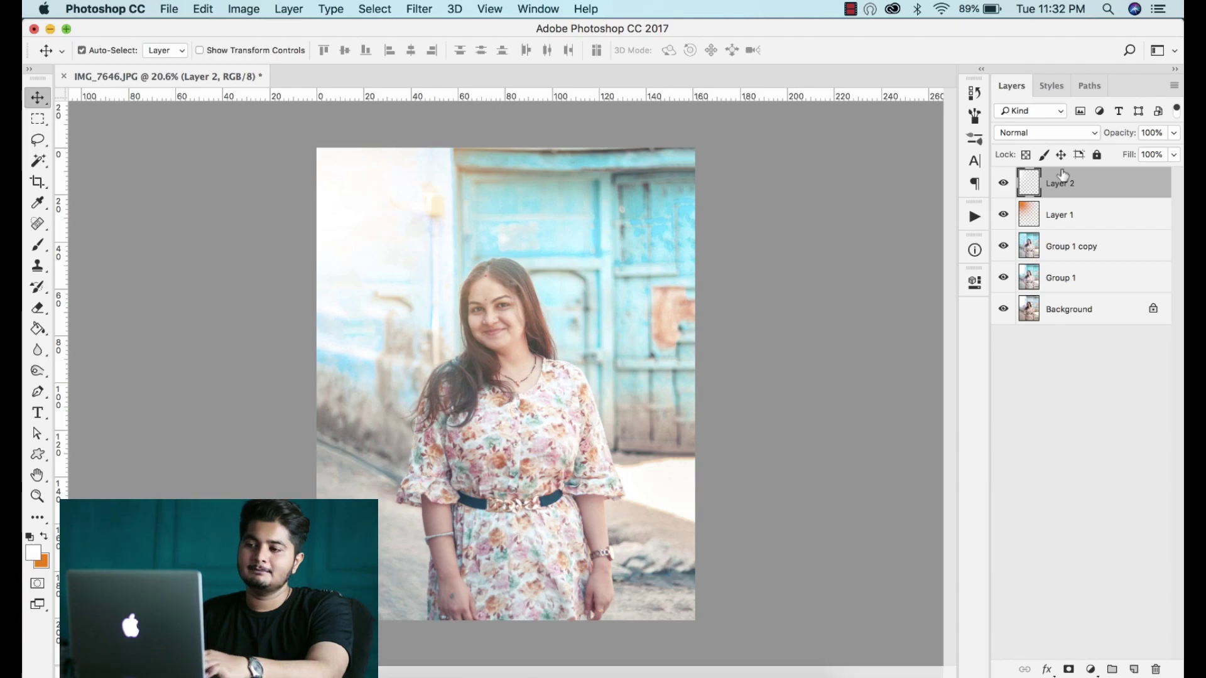
Merge the glow layers together into Layer 2.
shift+click(1079, 247)
key(BackSpace)
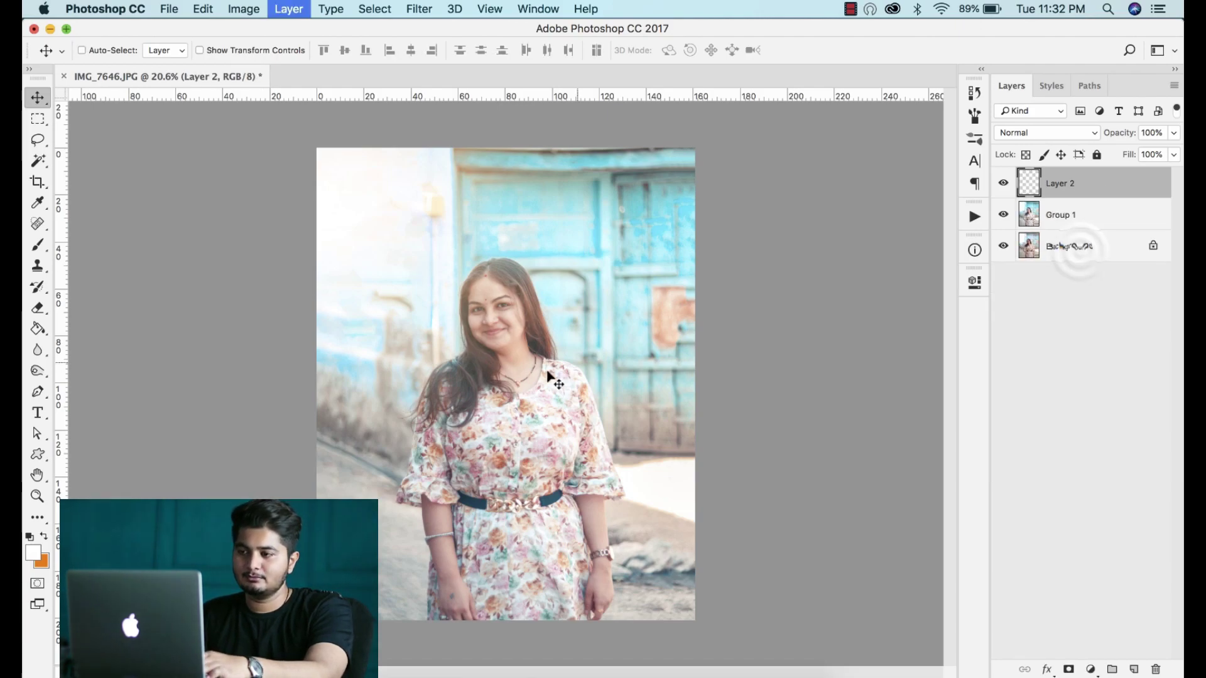
scroll(471, 333, up, 2)
scroll(471, 333, up, 3)
scroll(471, 333, up, 2)
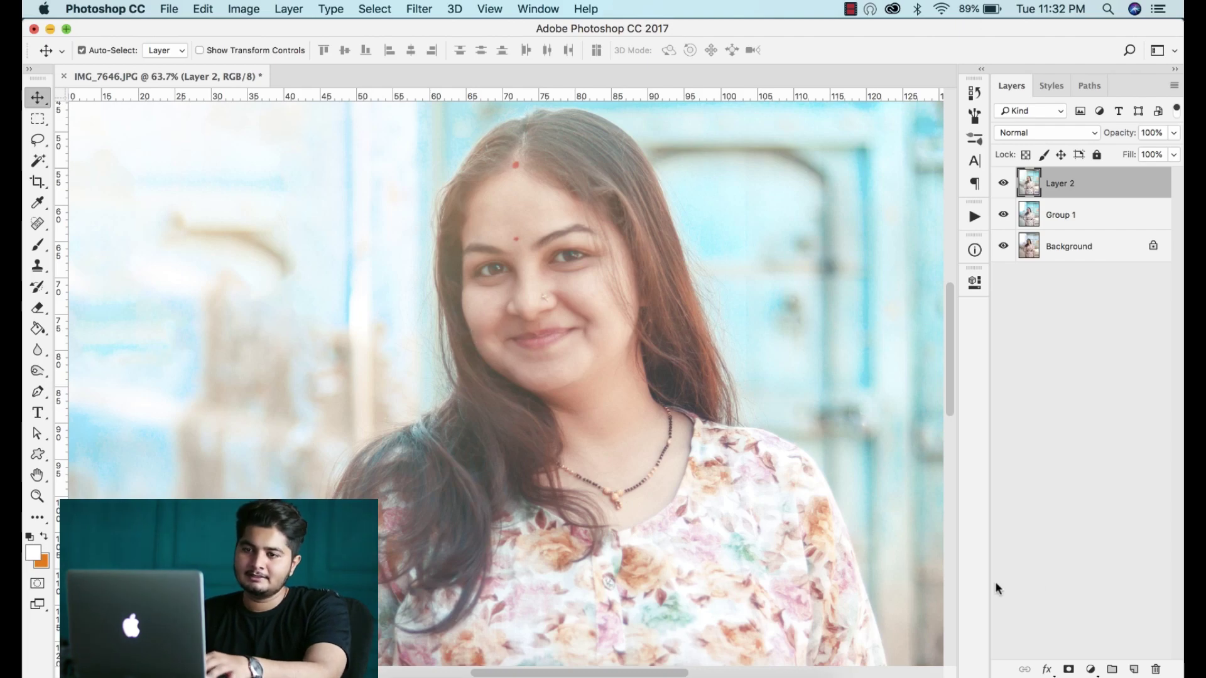
On a new Layer 3, paint the lips strong red with a 19 px brush.
click(1134, 670)
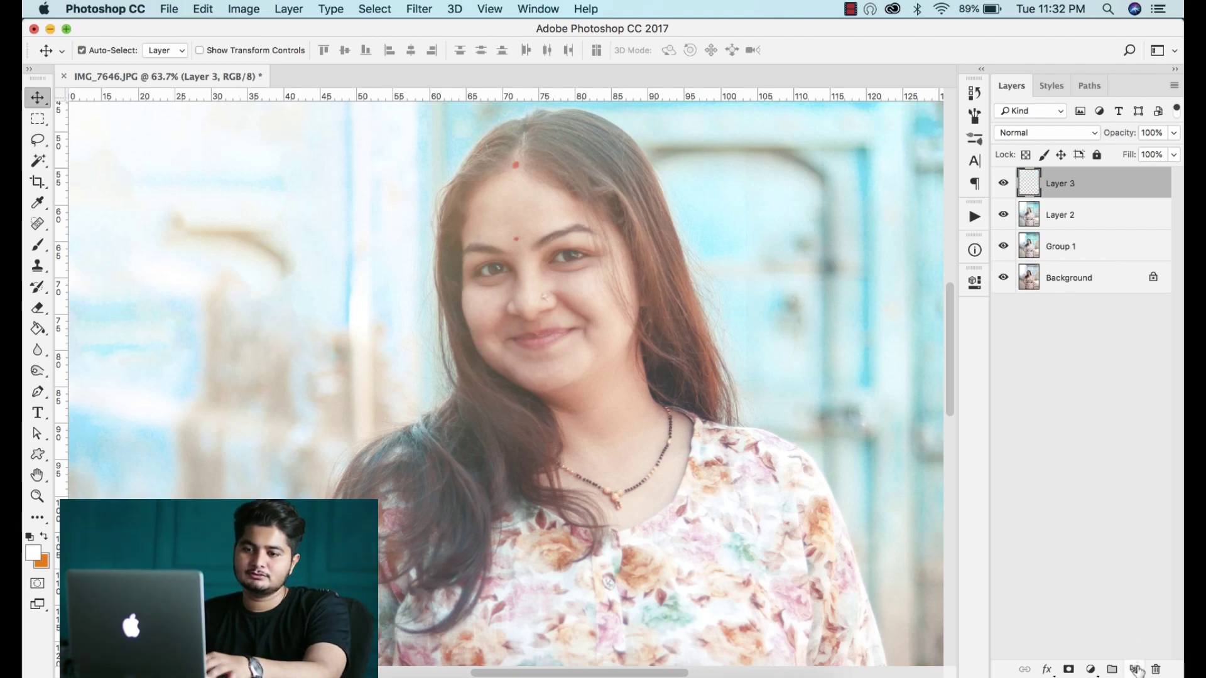
click(39, 245)
click(34, 553)
drag(813, 195, 852, 175)
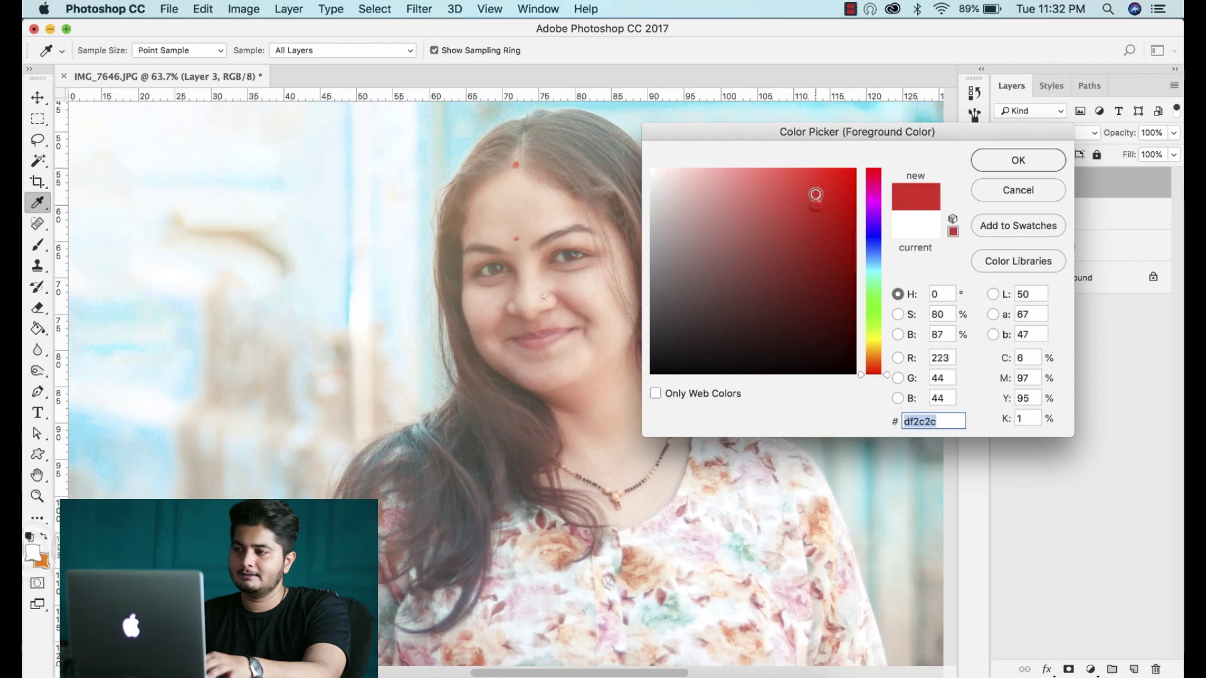
click(975, 168)
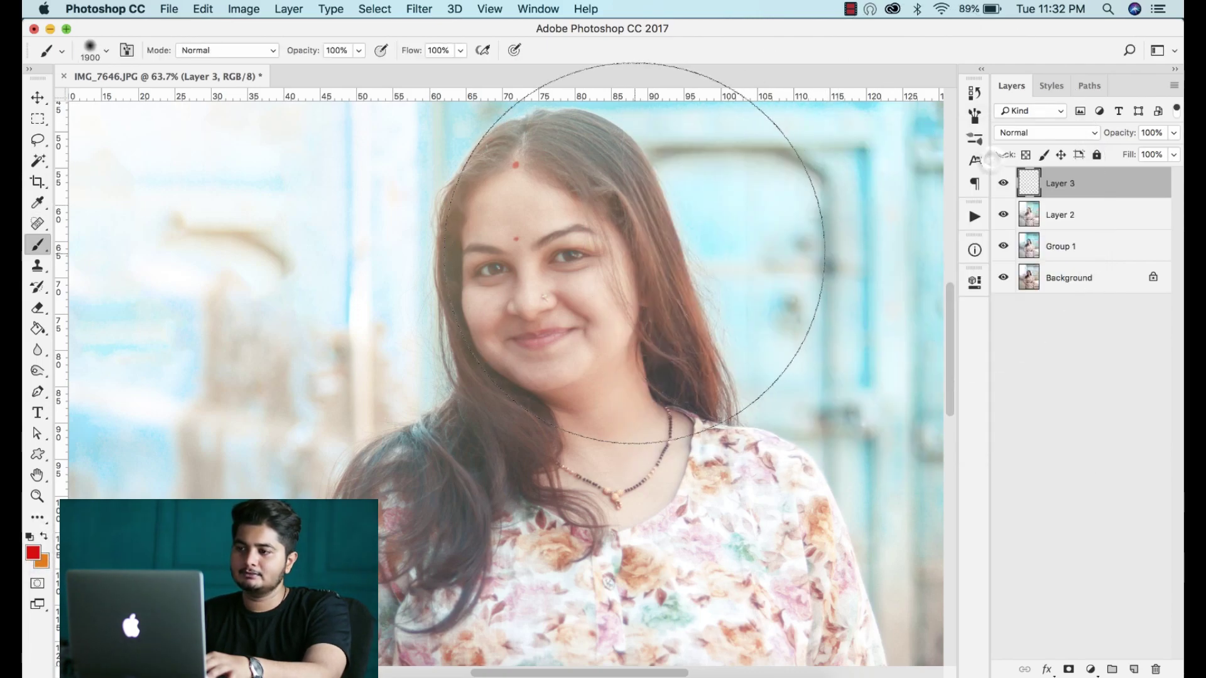
right_click(634, 254)
drag(737, 250, 730, 251)
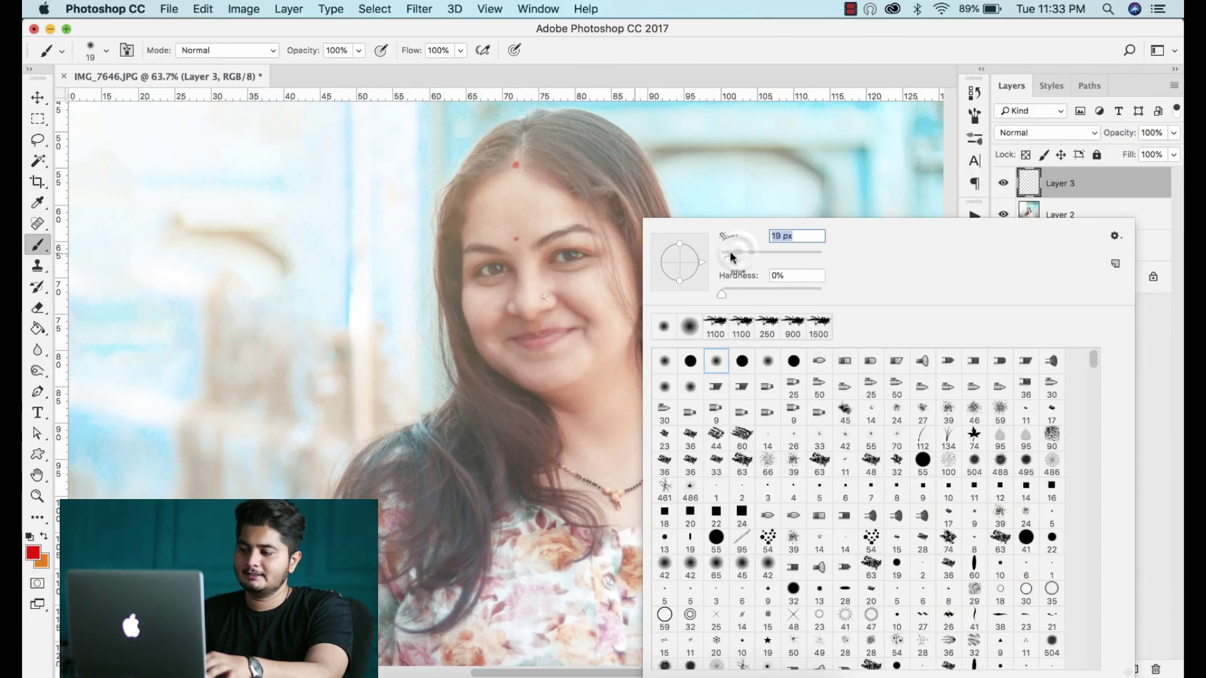
key(Return)
scroll(529, 339, up, 3)
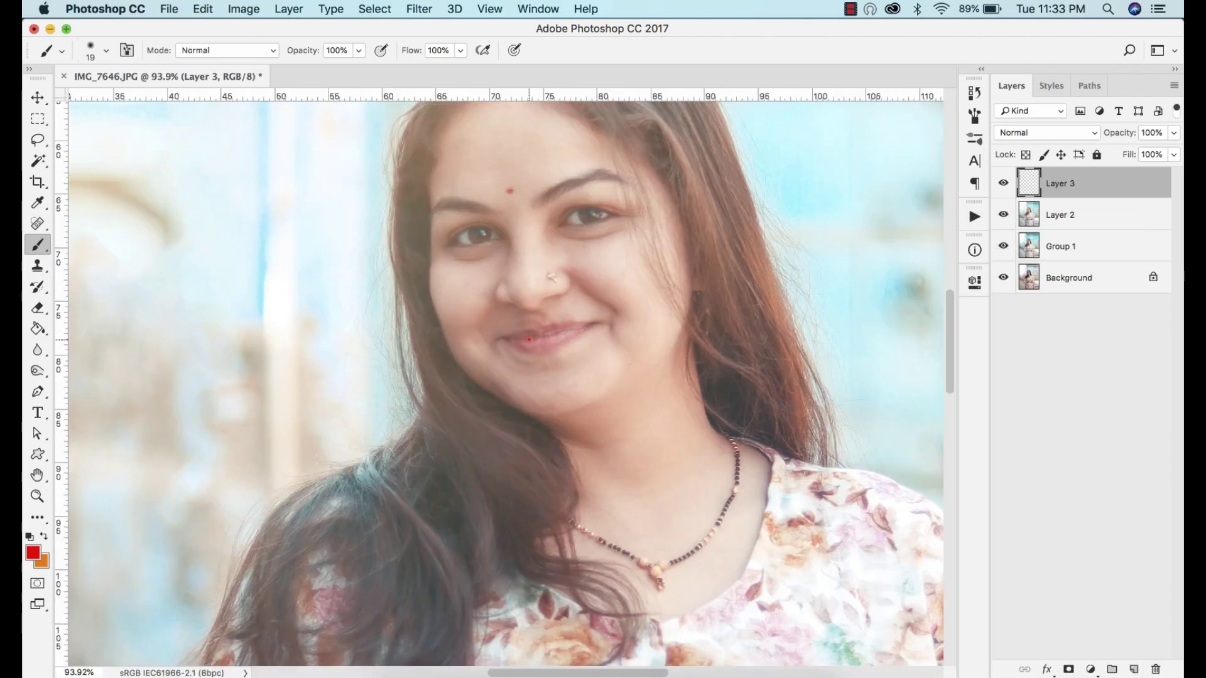
scroll(529, 339, up, 10)
mouse_move(528, 339)
mouse_down()
mouse_move(835, 265)
mouse_move(503, 383)
mouse_up()
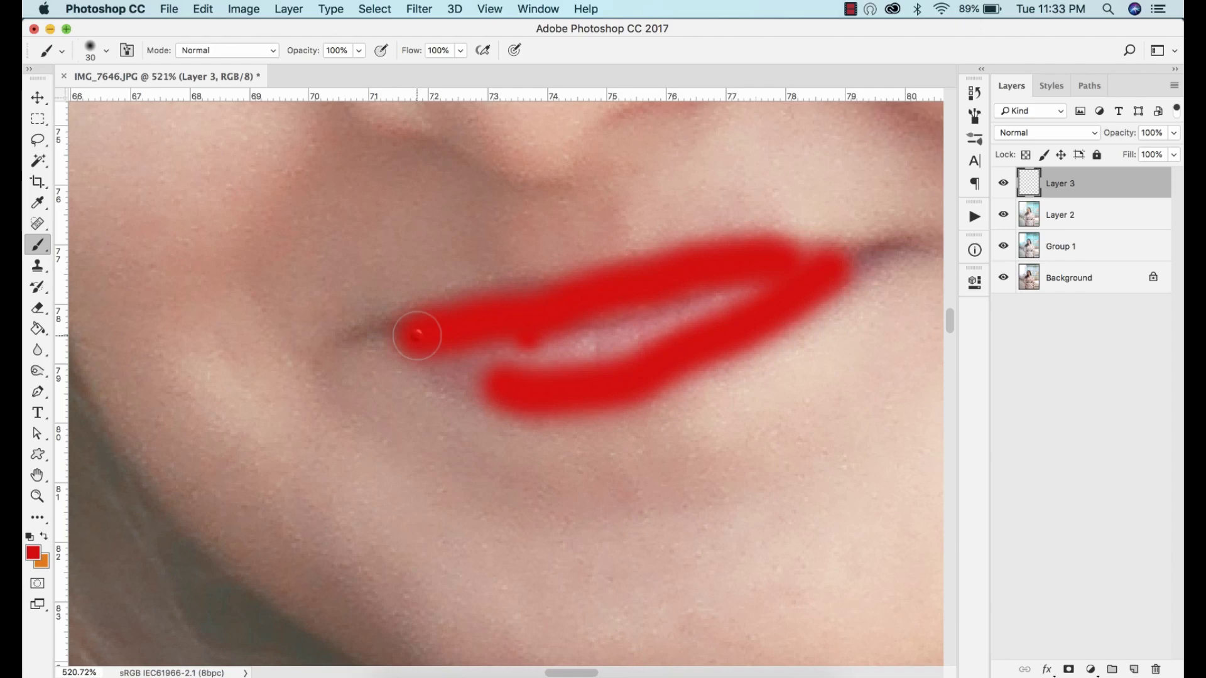
mouse_move(417, 336)
mouse_down()
mouse_move(718, 304)
mouse_move(519, 340)
mouse_up()
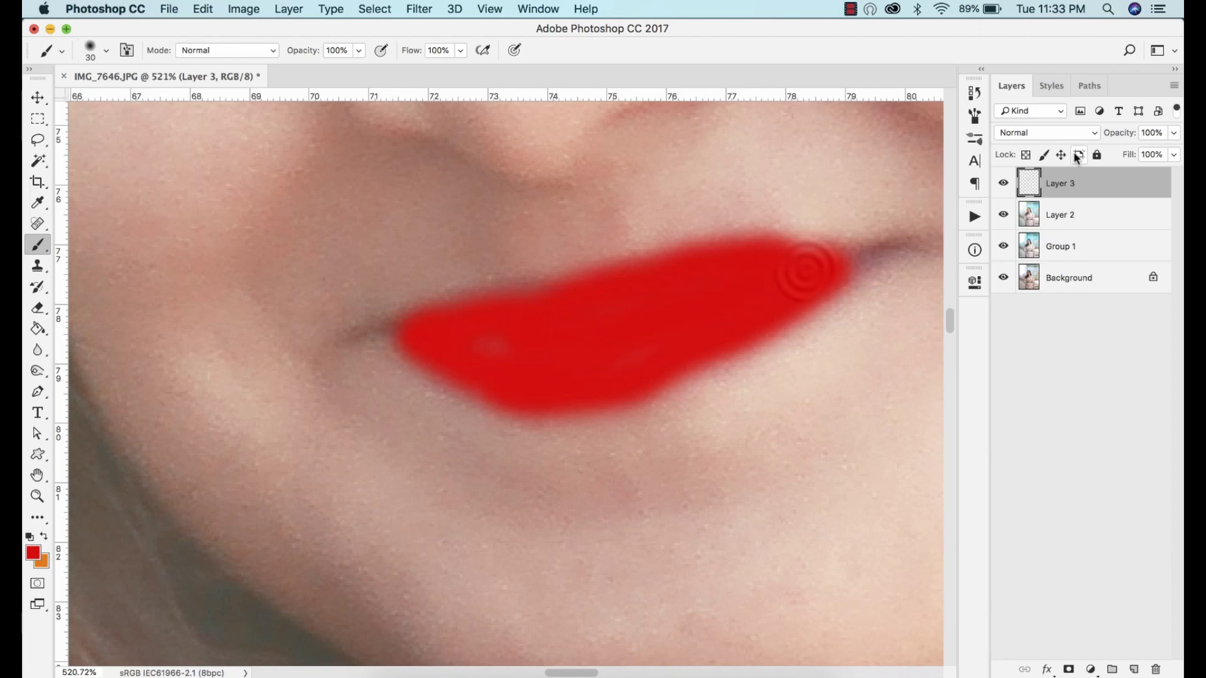
Blend the red lip layer in Soft Light at 20% opacity and fit the photo on screen.
click(1036, 132)
click(1021, 314)
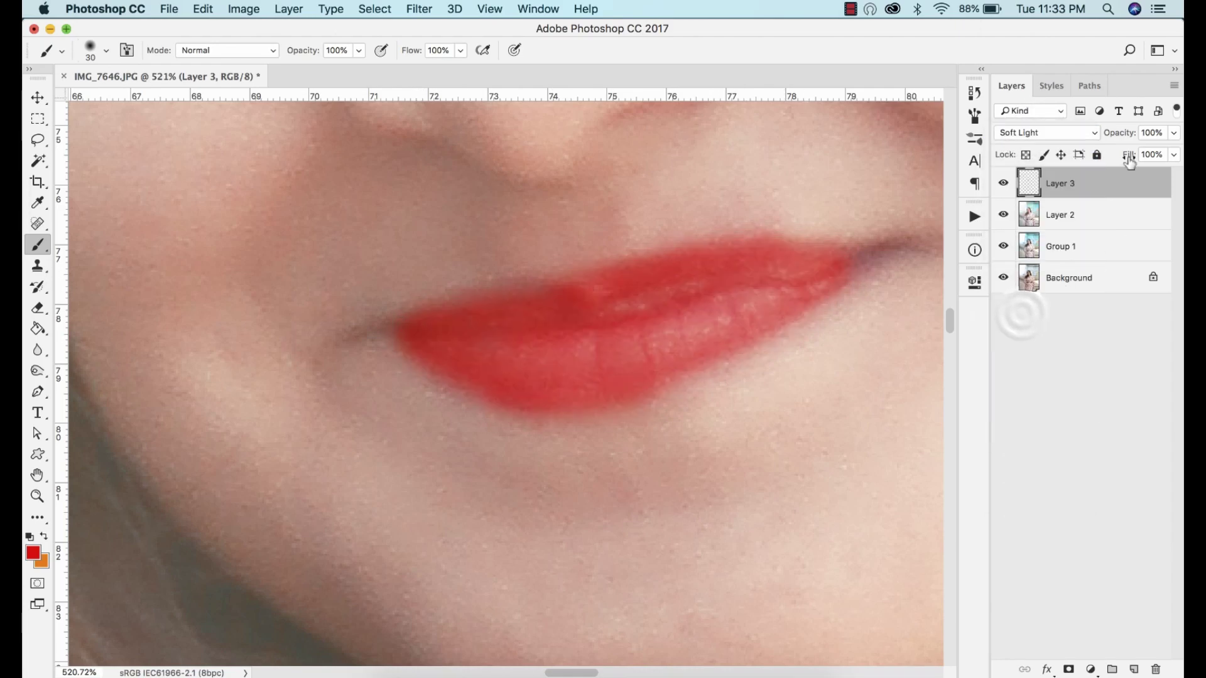
drag(952, 141, 972, 135)
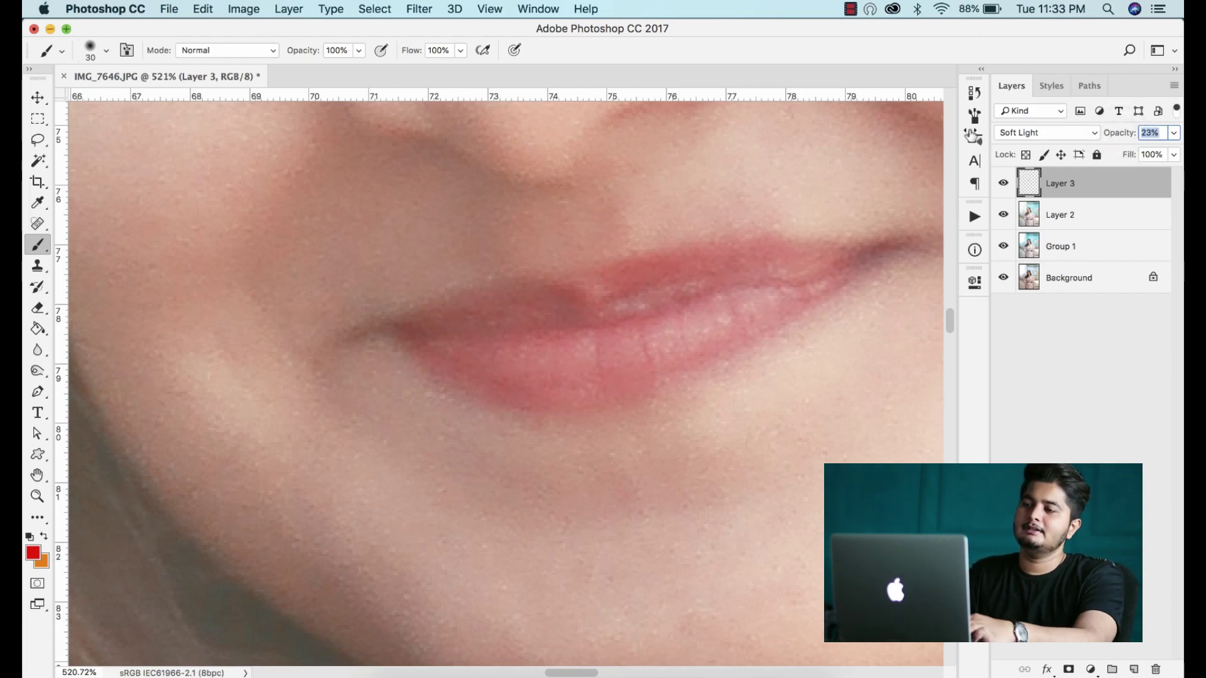
text(20)
key(super+0)
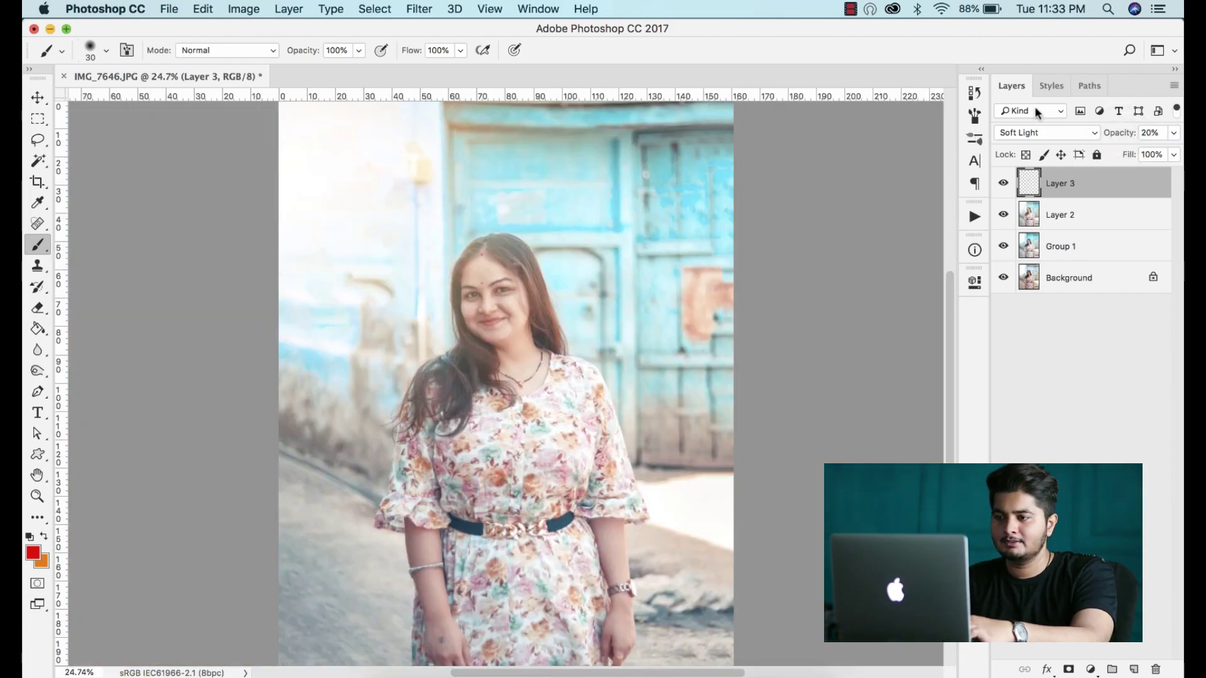
Merge Layer 2 and Layer 3 into a single Layer 3 and fit the photo on screen.
shift+click(1049, 207)
key(super+e)
key(v)
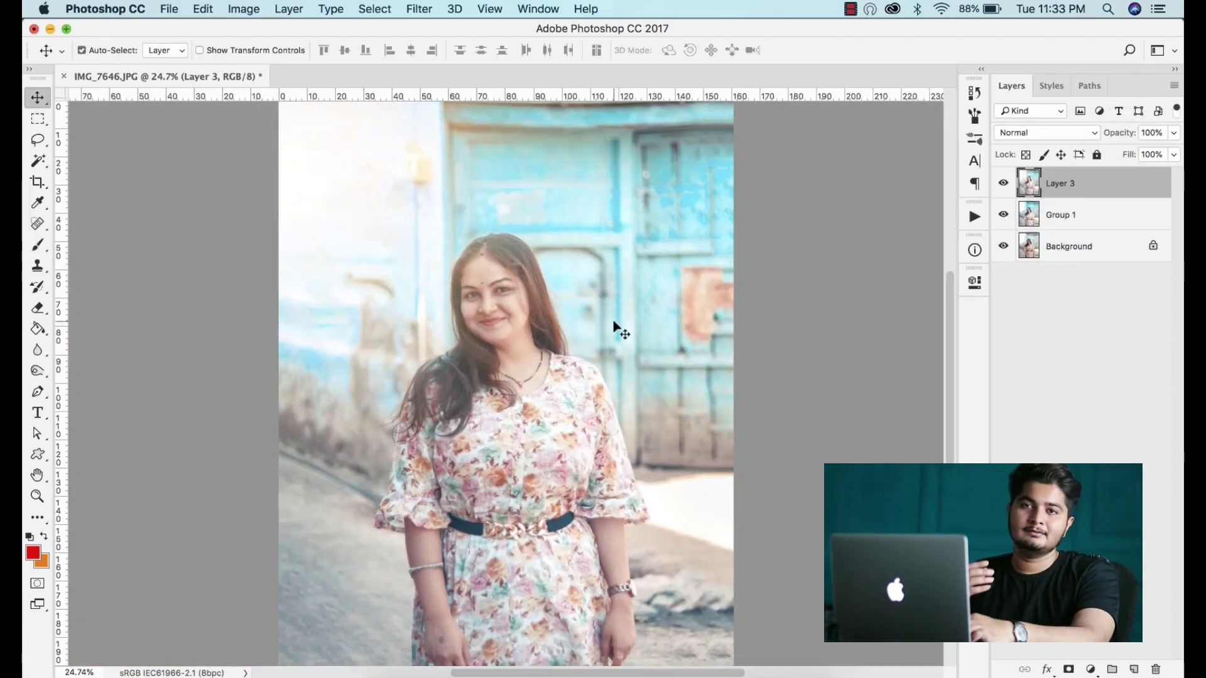
scroll(484, 311, up, 3)
scroll(484, 311, up, 3)
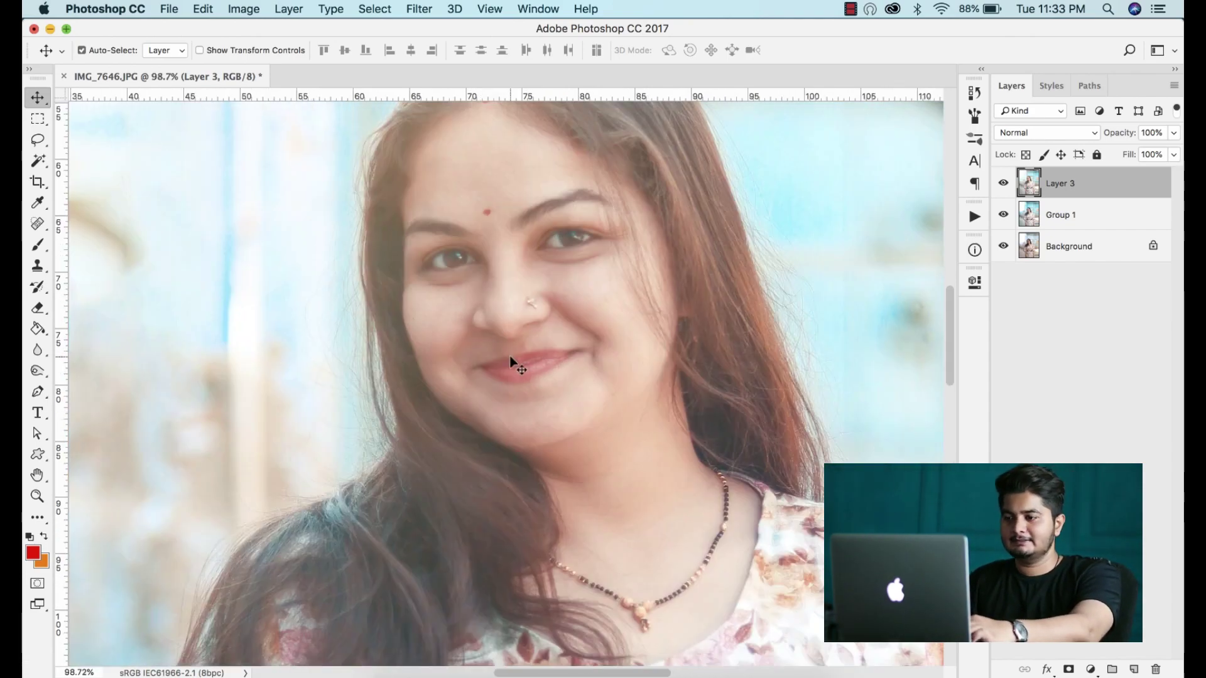
key(super+0)
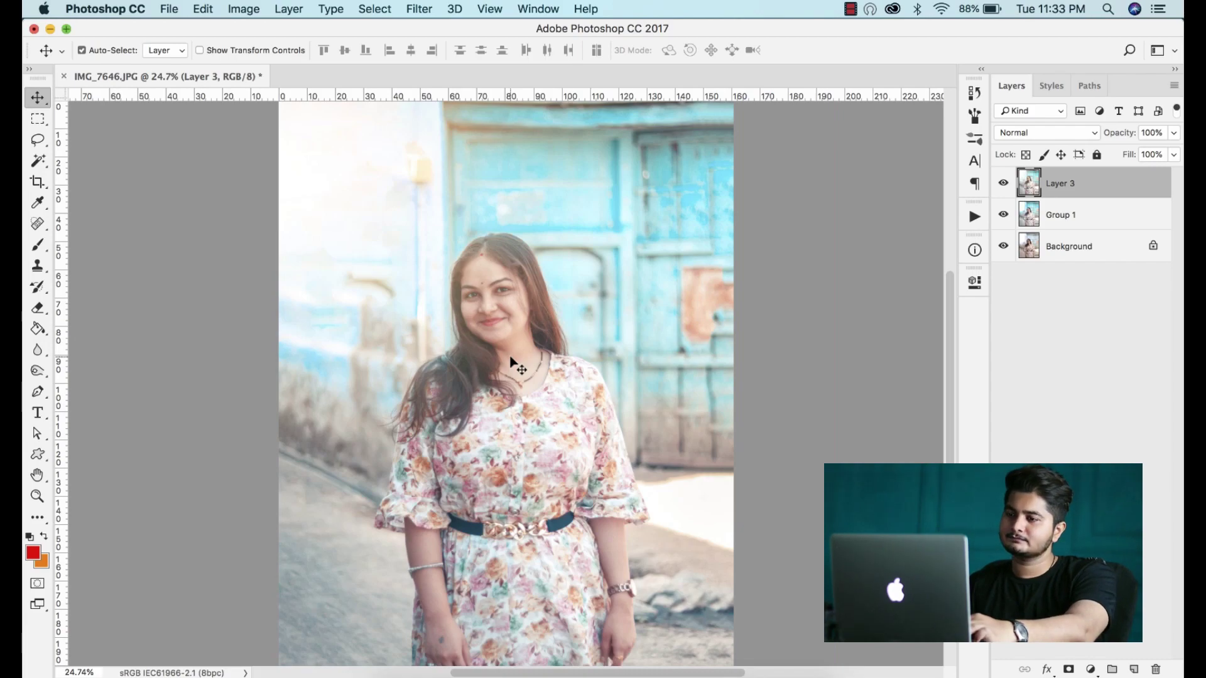
Toggle Layer 3 off and on to compare, leaving it hidden to show the original.
scroll(509, 361, down, 1)
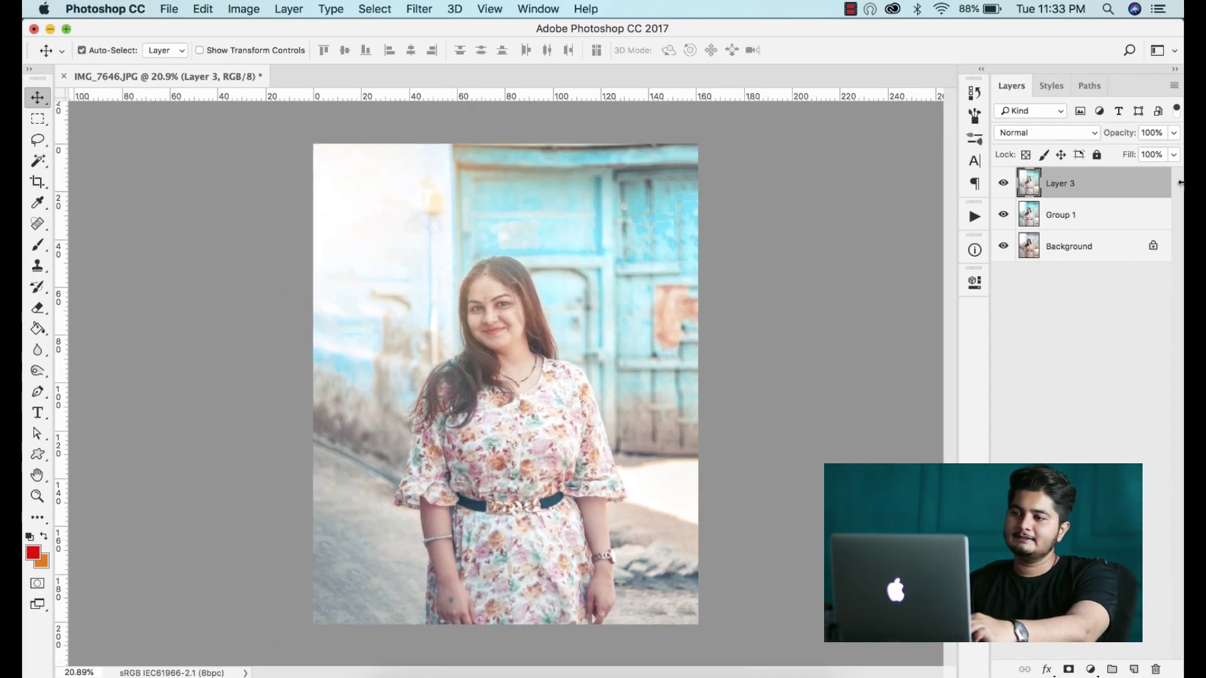
click(1005, 188)
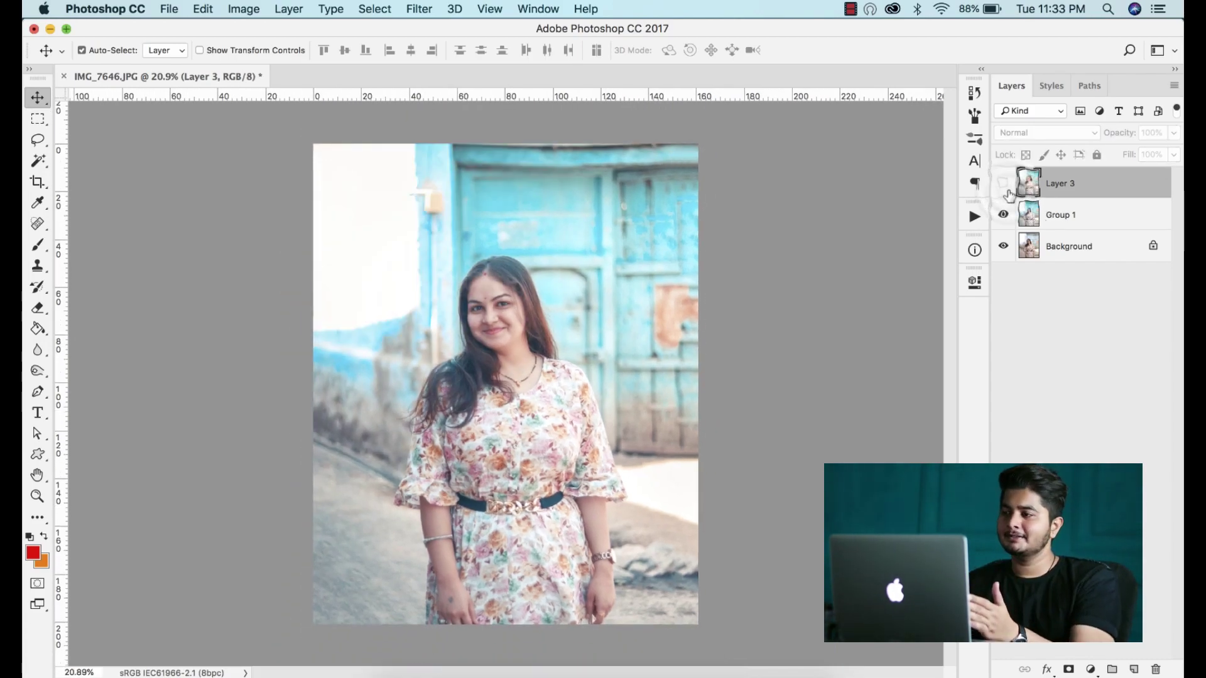
click(1009, 194)
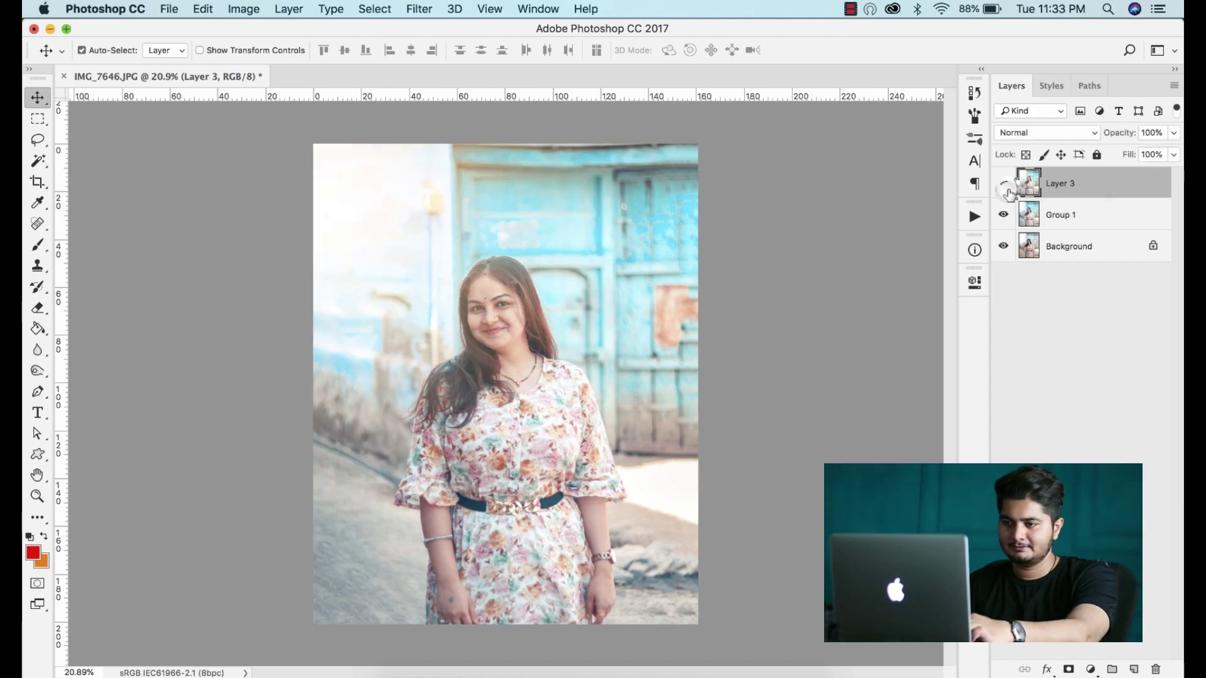
click(1009, 194)
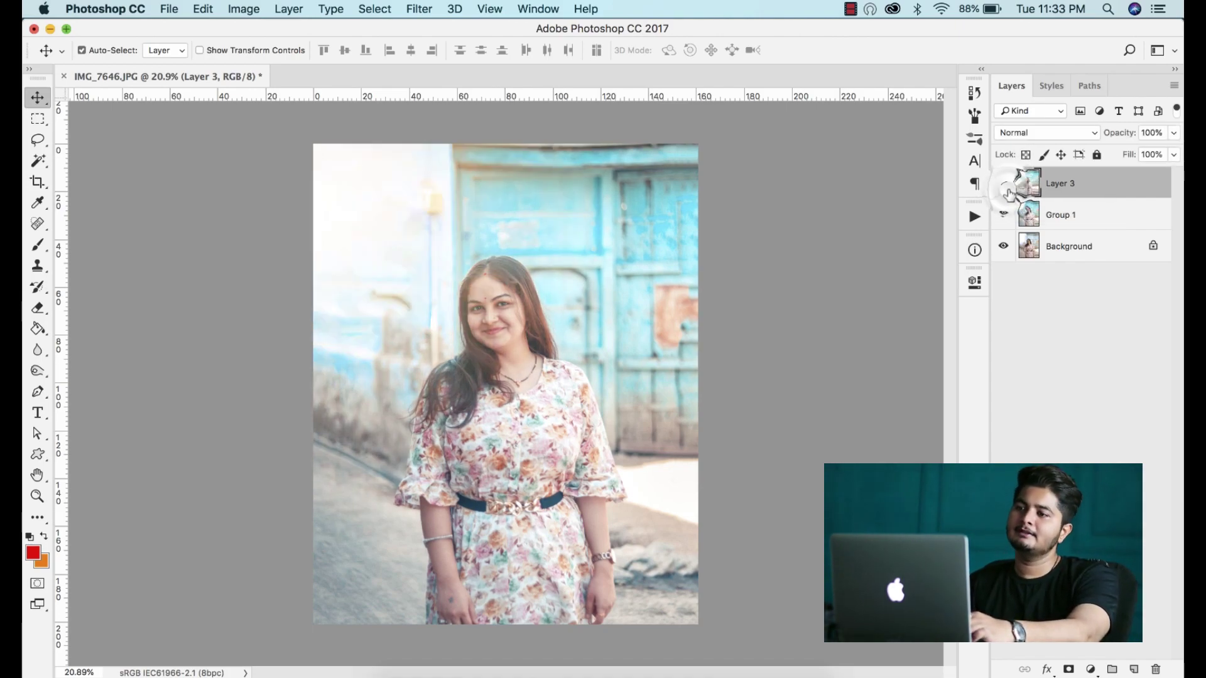
click(1060, 217)
click(1004, 190)
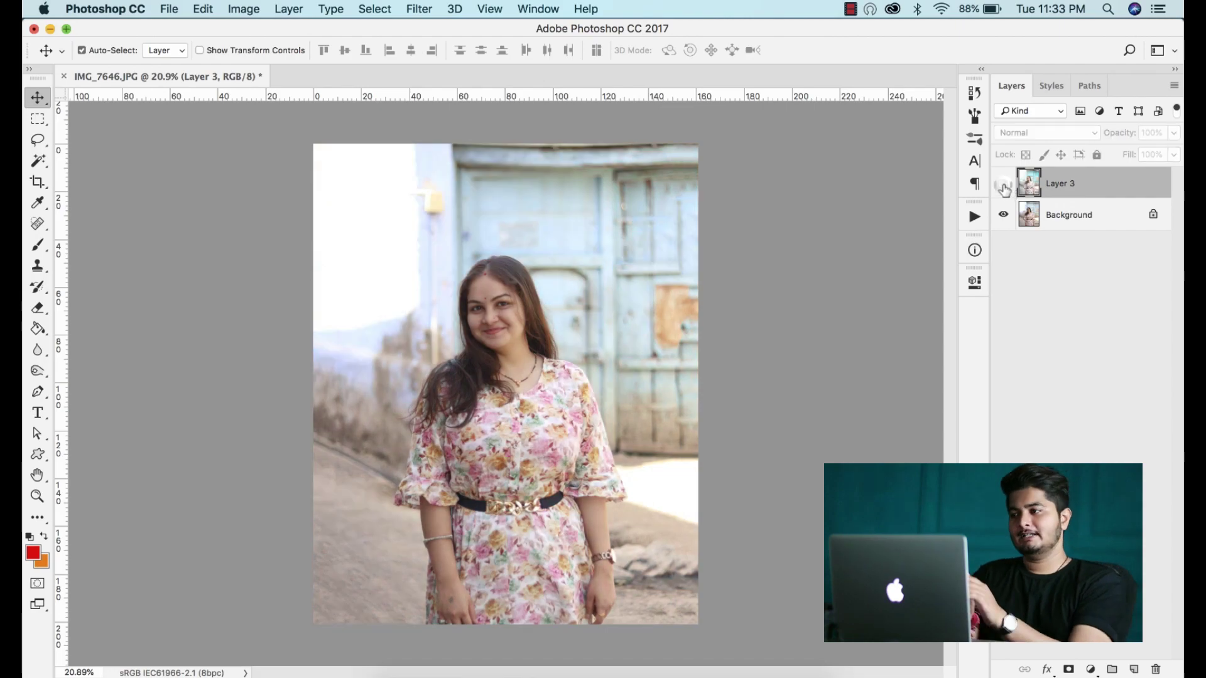